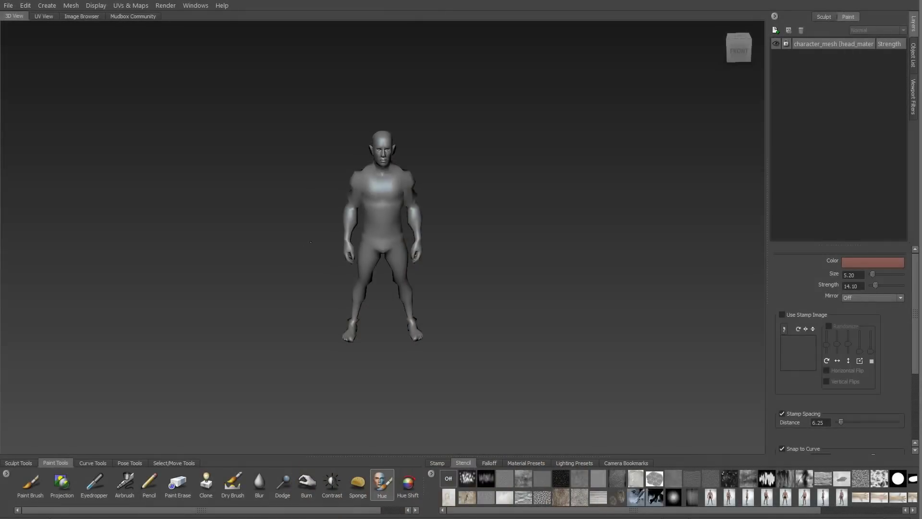
Step: Add a new subdivision level to the character mesh
alt+drag(311, 242, 356, 238)
alt+right_drag(356, 238, 382, 301)
alt+drag(383, 300, 351, 293)
alt+right_drag(350, 293, 332, 287)
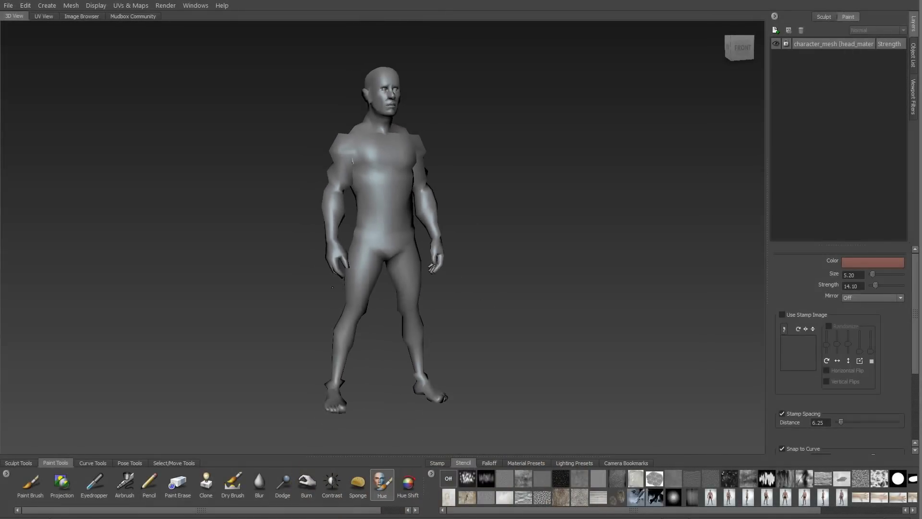
click(74, 5)
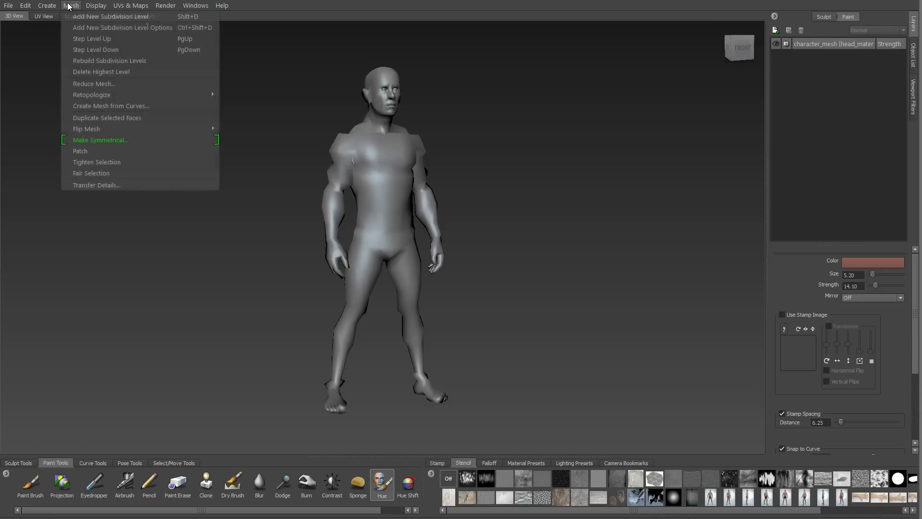
click(207, 17)
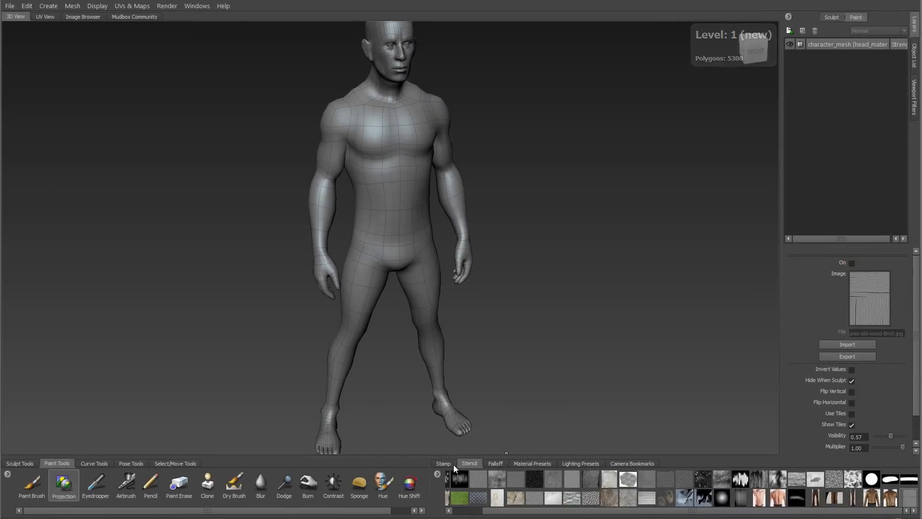
Step: Add #front_view.jpg, #head front.jpg, #head_side.jpg and #side_view.jpg from the character modeling 2 folder as stencils
right_click(440, 474)
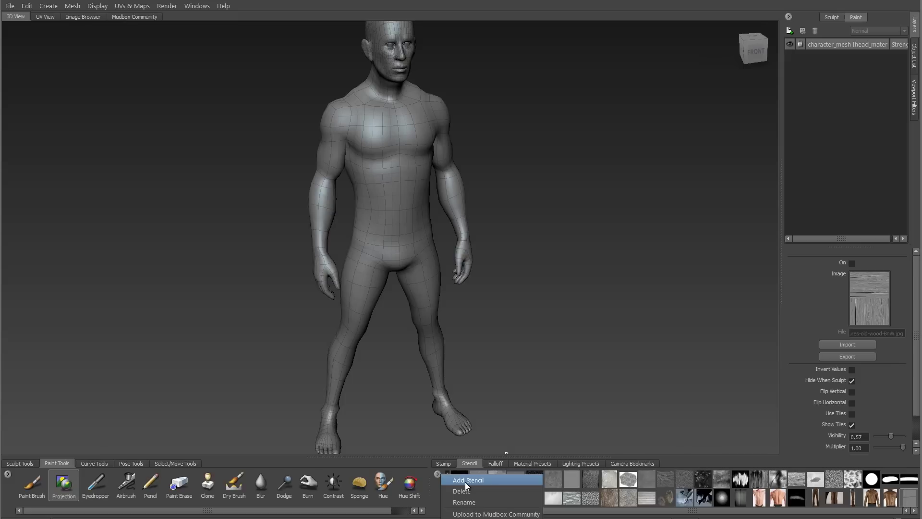
click(468, 480)
click(218, 78)
shift+click(380, 82)
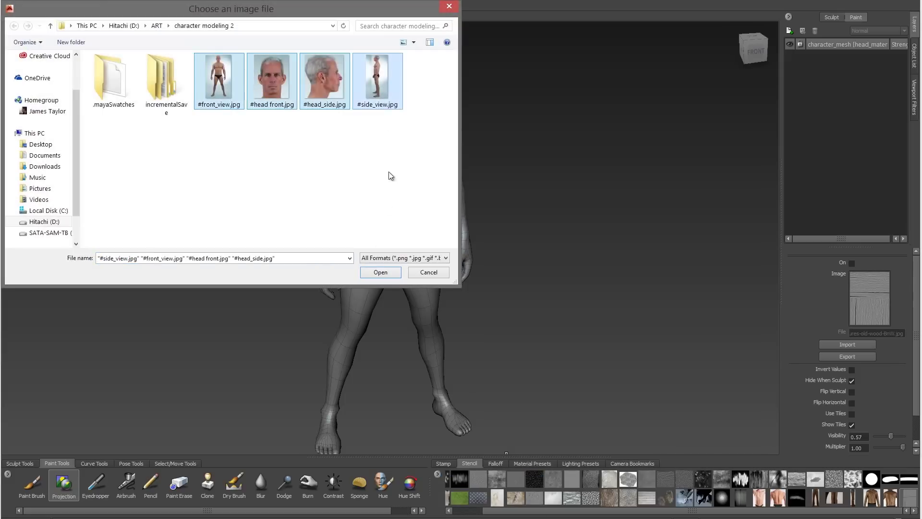
click(387, 271)
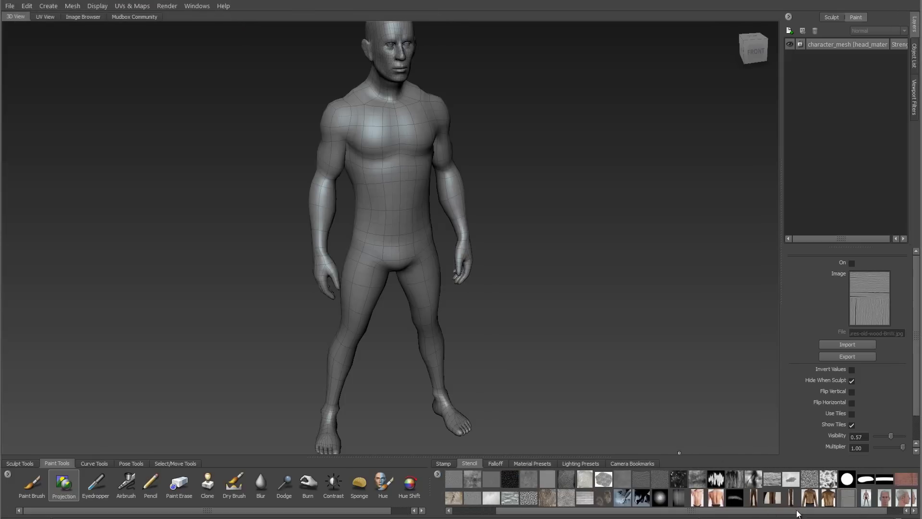
Step: Load the #front_view.jpg stencil, face the character straight from the front and roughly match its size to the photo
click(852, 499)
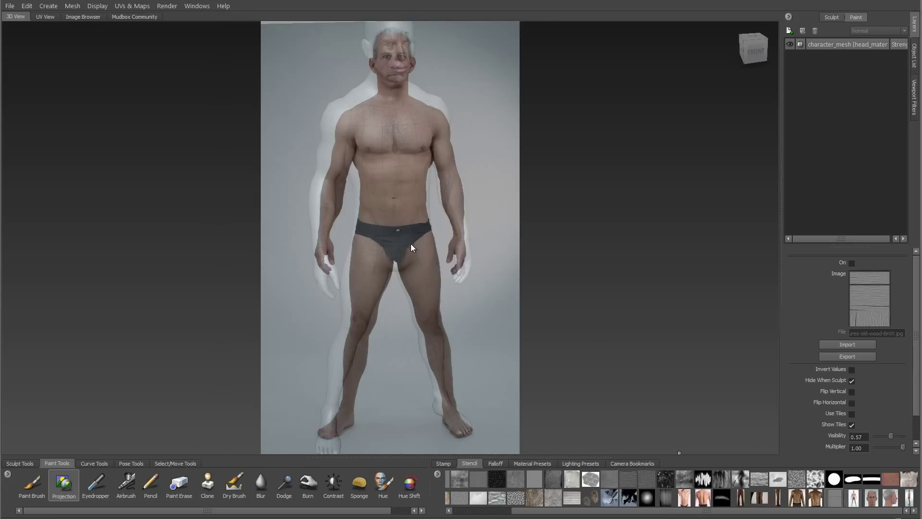
alt+drag(420, 249, 479, 222)
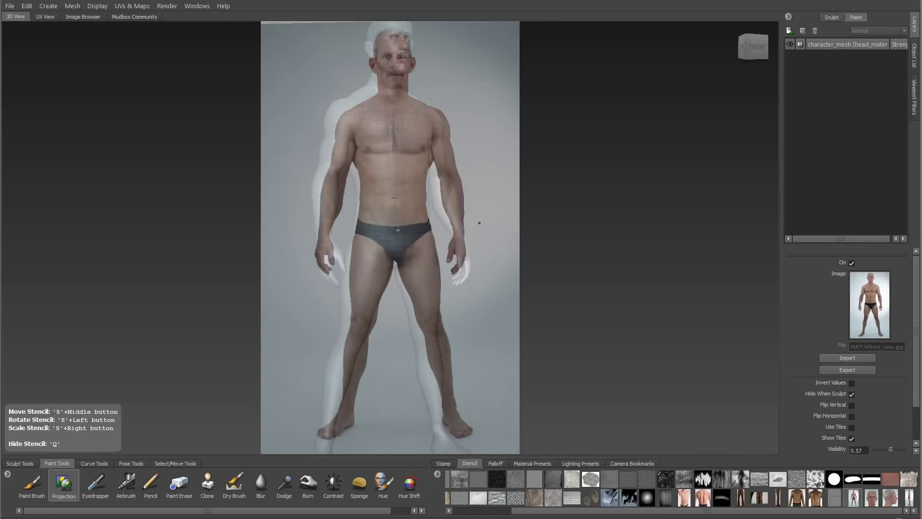
alt+right_drag(479, 223, 445, 234)
mouse_move(444, 233)
alt+middle_down()
mouse_move(443, 243)
mouse_move(697, 254)
mouse_move(444, 238)
alt+middle_up()
click(750, 49)
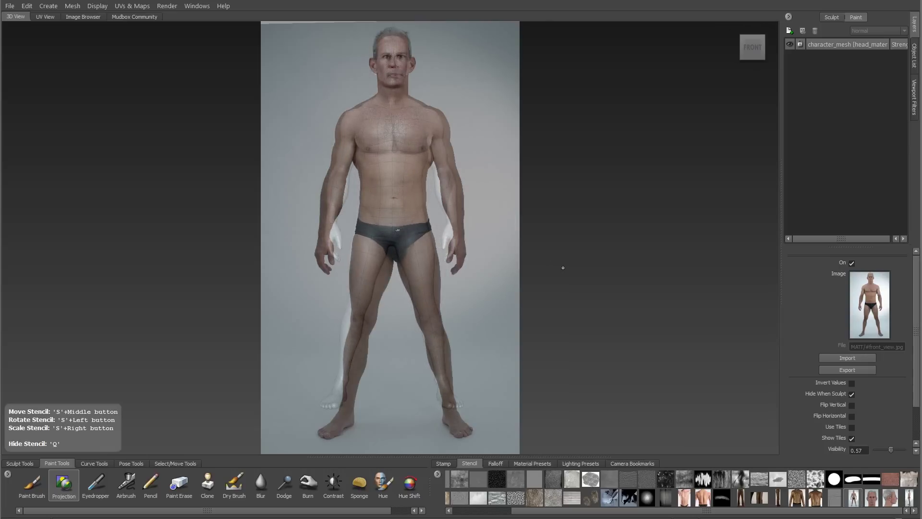
alt+right_drag(552, 269, 592, 263)
alt+middle_drag(593, 263, 593, 275)
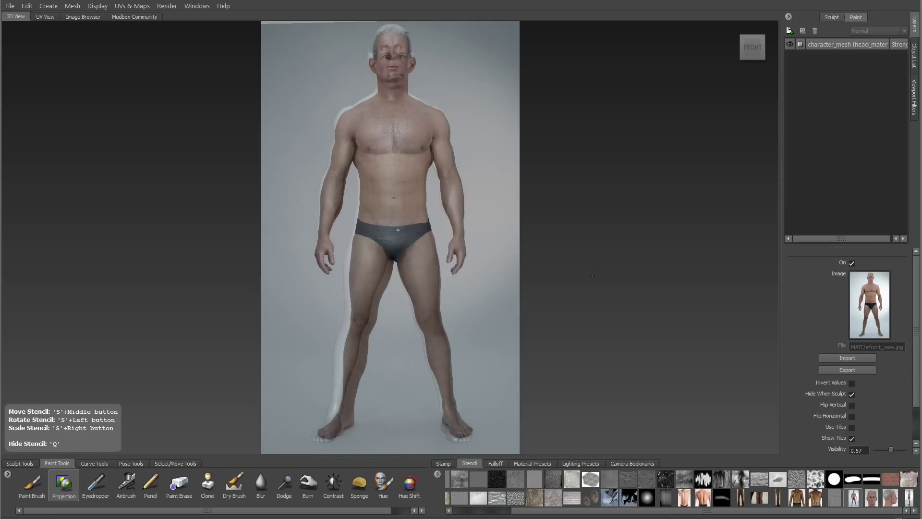
alt+right_drag(593, 277, 595, 274)
Step: Switch to the orthographic Front view and fit the model's silhouette to the body in the front-view stencil
right_click(601, 150)
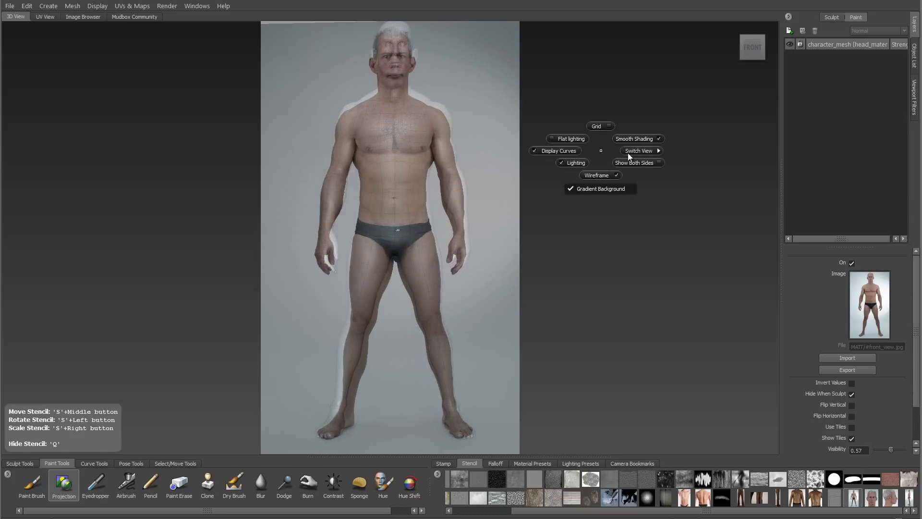
right_drag(648, 151, 653, 177)
alt+right_drag(456, 281, 519, 255)
alt+middle_drag(519, 254, 497, 256)
click(859, 501)
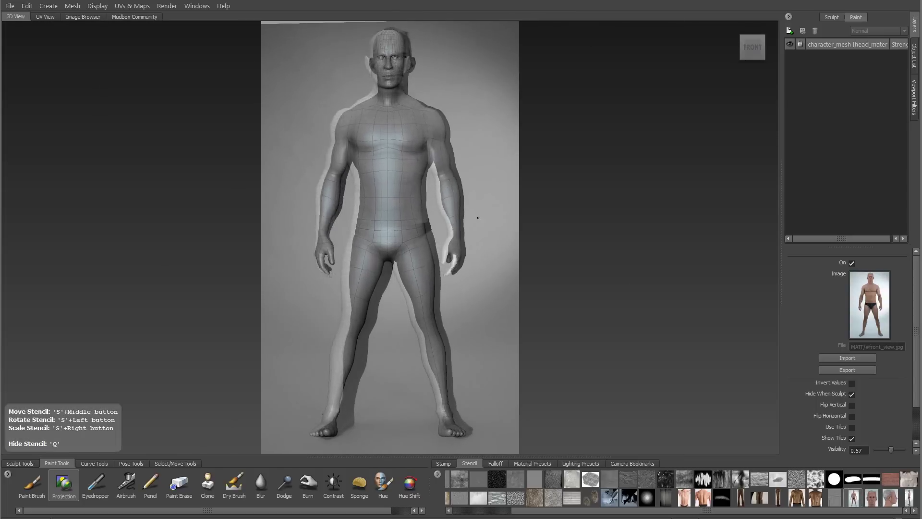
Step: Start the Projection brush and create Paint Layer 1 at size 4096, TIFF 16 bit Floating Point RGBA, in the Diffuse channel
click(65, 484)
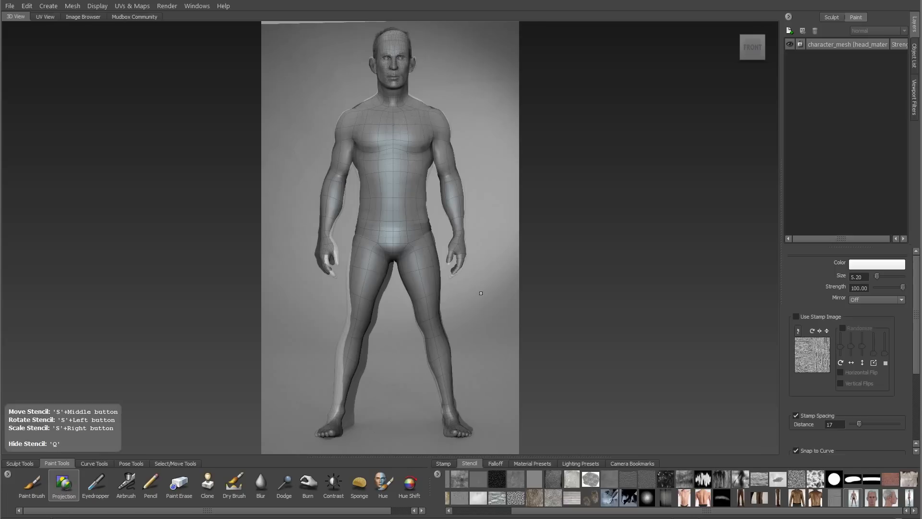
click(417, 184)
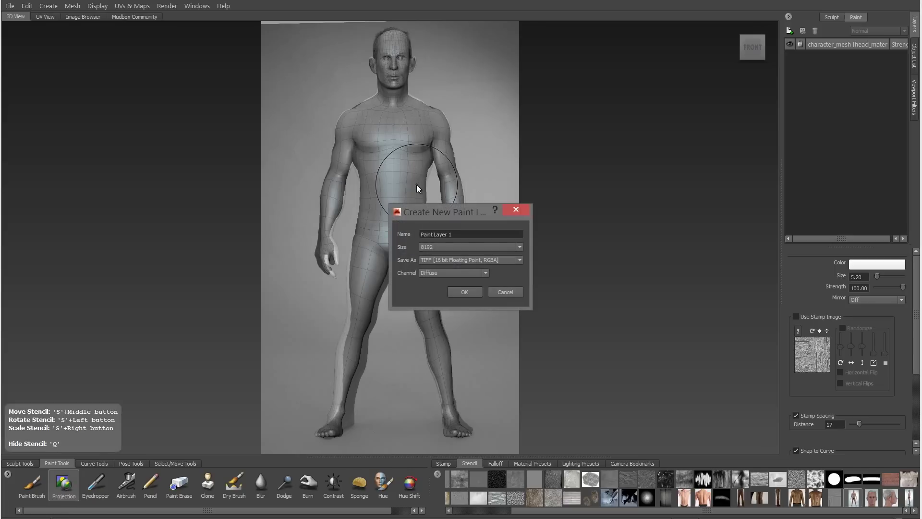
click(443, 246)
click(443, 284)
click(474, 262)
click(474, 262)
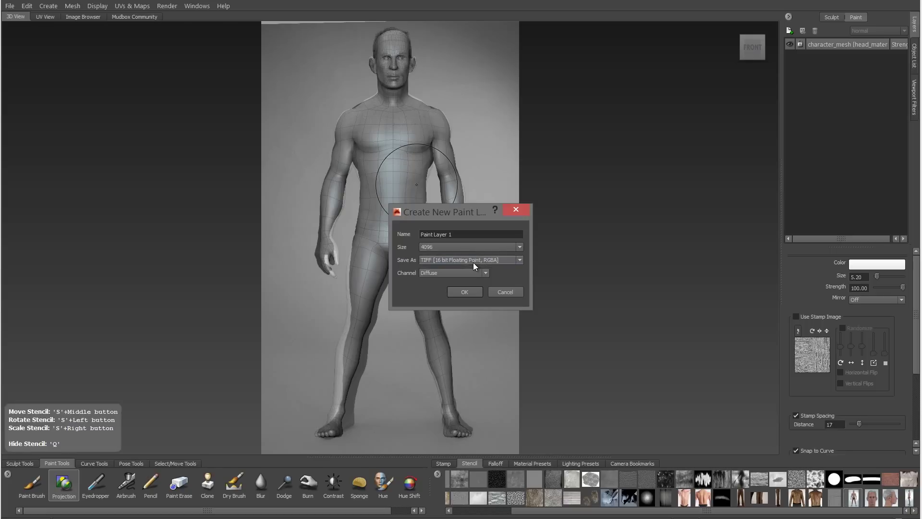
click(465, 292)
Step: Project the front photo onto the character's torso, arms and legs below the head
drag(330, 217, 409, 149)
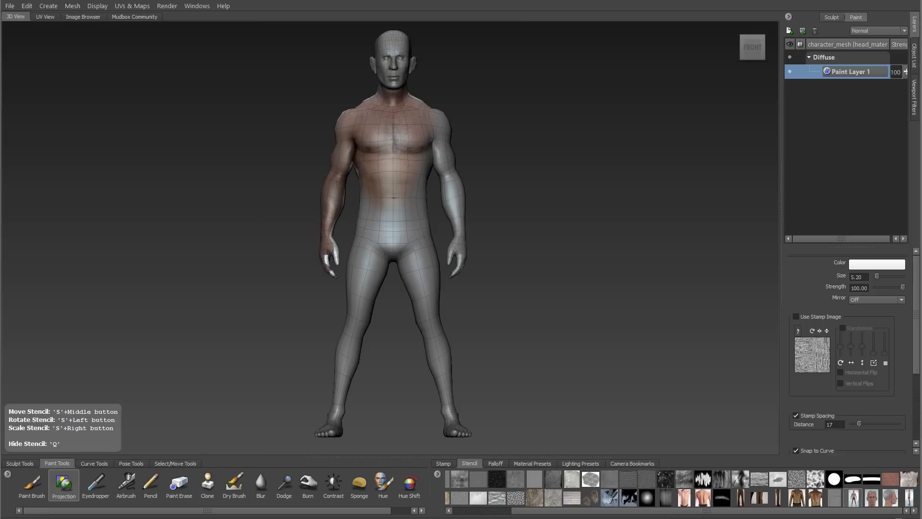
mouse_move(458, 215)
mouse_down()
mouse_move(398, 220)
mouse_move(368, 269)
mouse_move(435, 332)
mouse_up()
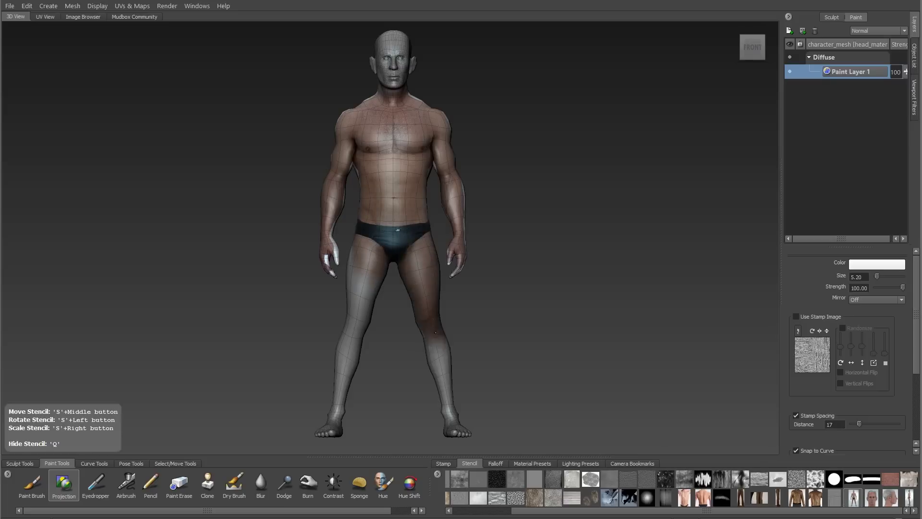
drag(416, 249, 332, 366)
key(q)
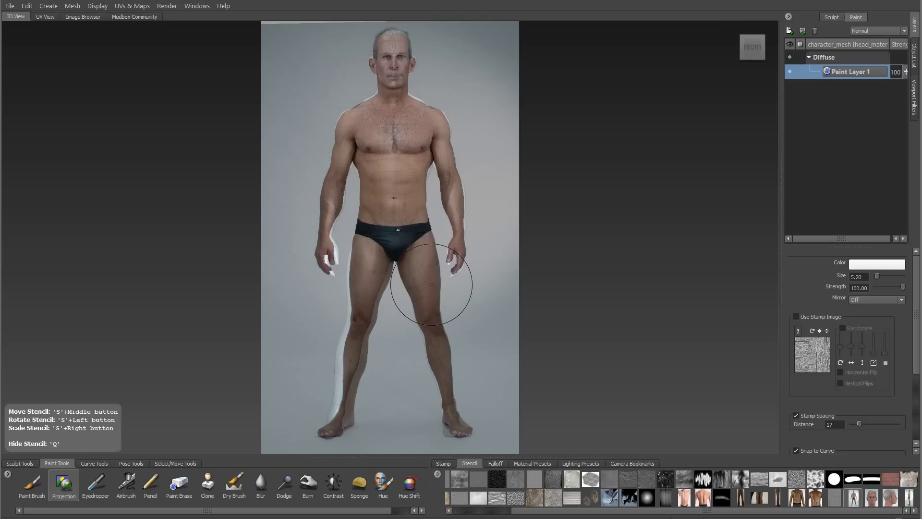
Step: Realign the model's legs with the front photo and project over the unpainted leg edge using brush size 2.56
alt+middle_drag(436, 279, 440, 281)
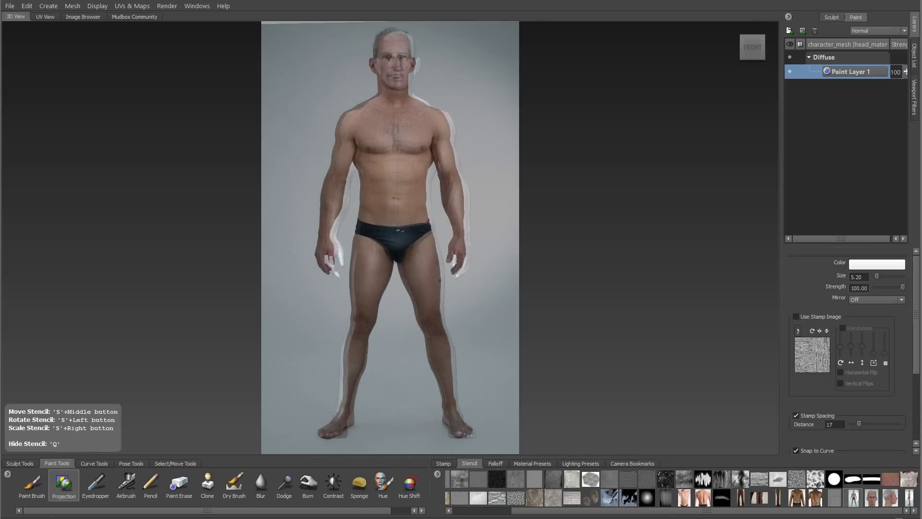
key(q)
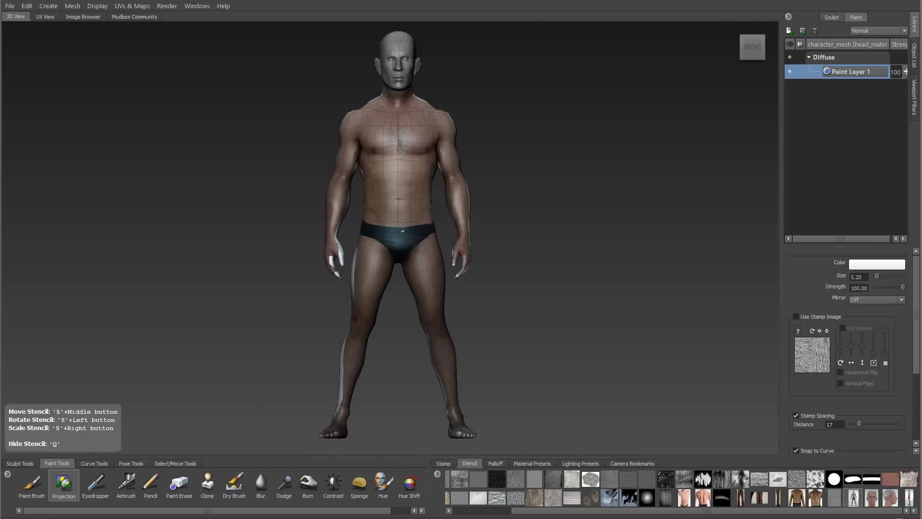
key(q)
middle_drag(375, 338, 376, 341)
key(q)
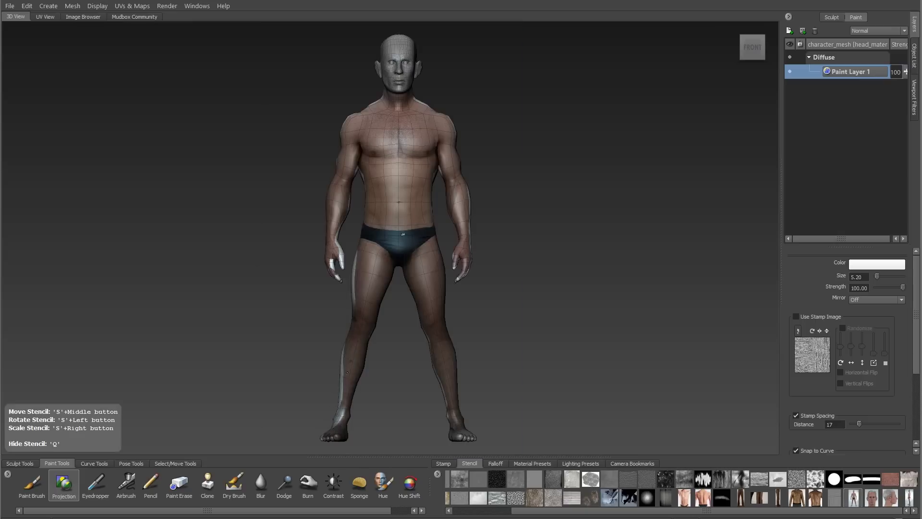
key(q)
key(q)
key(q)
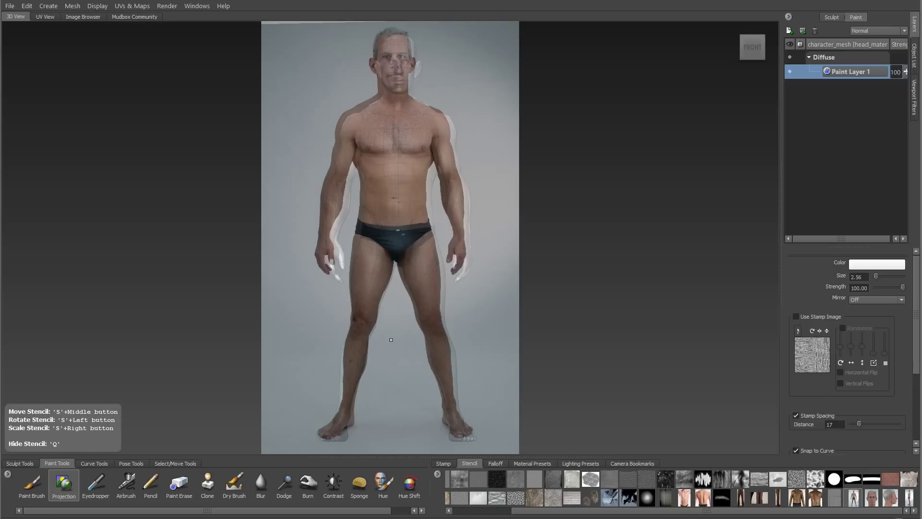
alt+middle_drag(381, 336, 383, 335)
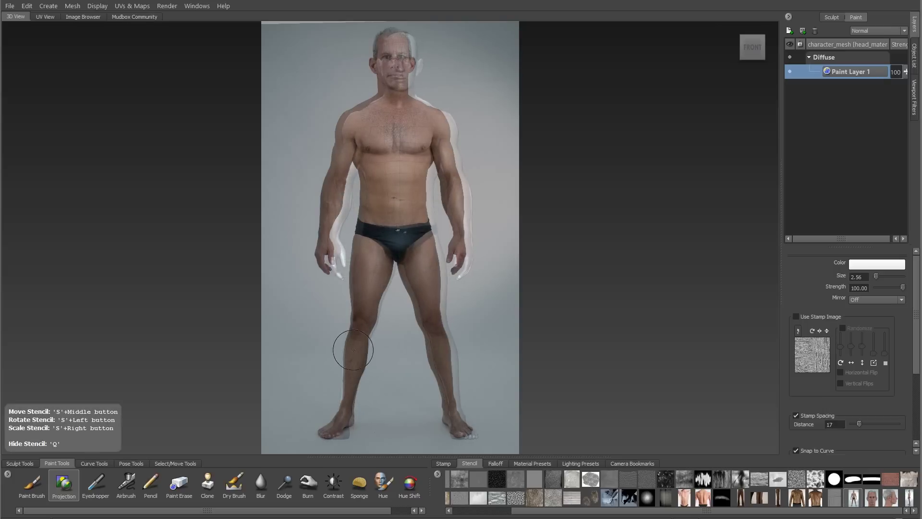
key(q)
key(q)
key(q)
Step: Examine the projected front texture up close and in the Perspective view, checking the sides of the body and arms for unpainted areas
scroll(410, 191, up, 6)
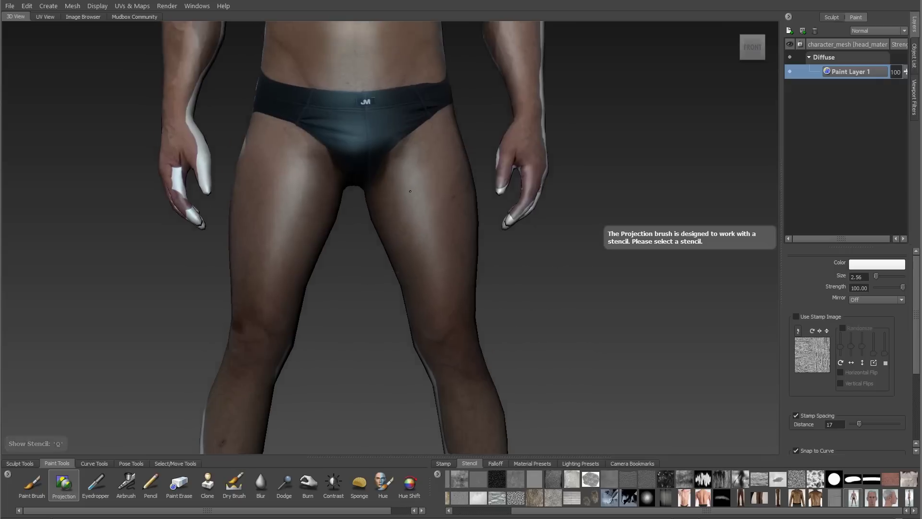
alt+middle_drag(410, 191, 445, 223)
mouse_move(659, 154)
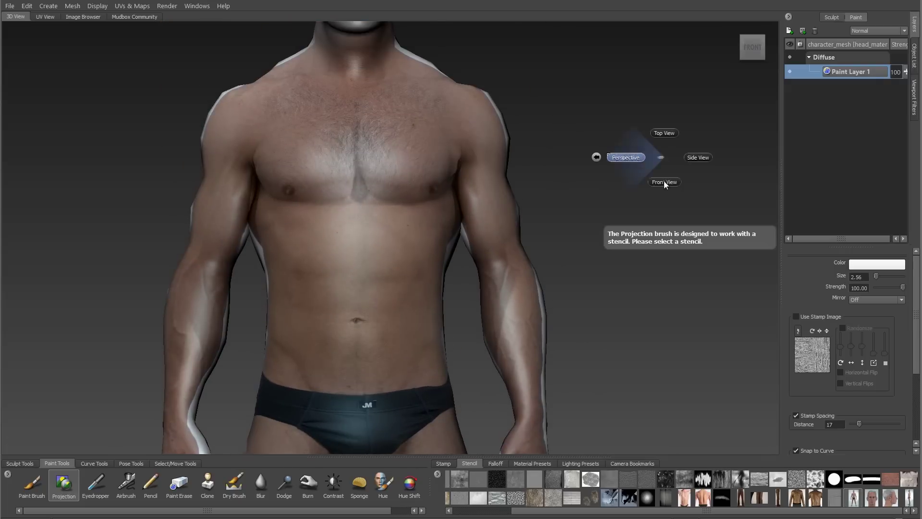
click(627, 161)
alt+drag(497, 224, 439, 235)
key(q)
scroll(433, 216, up, 5)
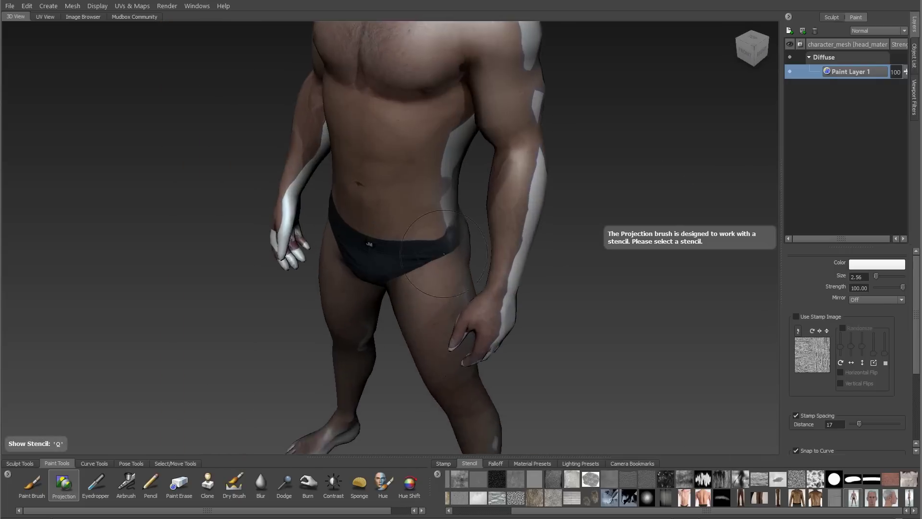
alt+middle_drag(432, 144, 427, 231)
alt+drag(432, 217, 164, 264)
alt+right_drag(163, 264, 386, 332)
alt+drag(386, 332, 552, 288)
alt+right_drag(552, 288, 469, 235)
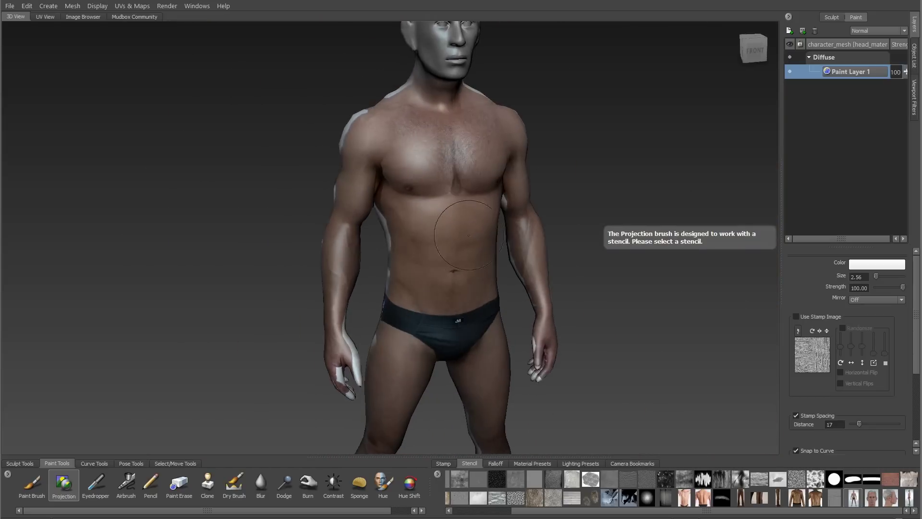
Step: Hide Paint Layer 1 and create a 4096 Diffuse paint layer named side
click(789, 71)
right_click(840, 111)
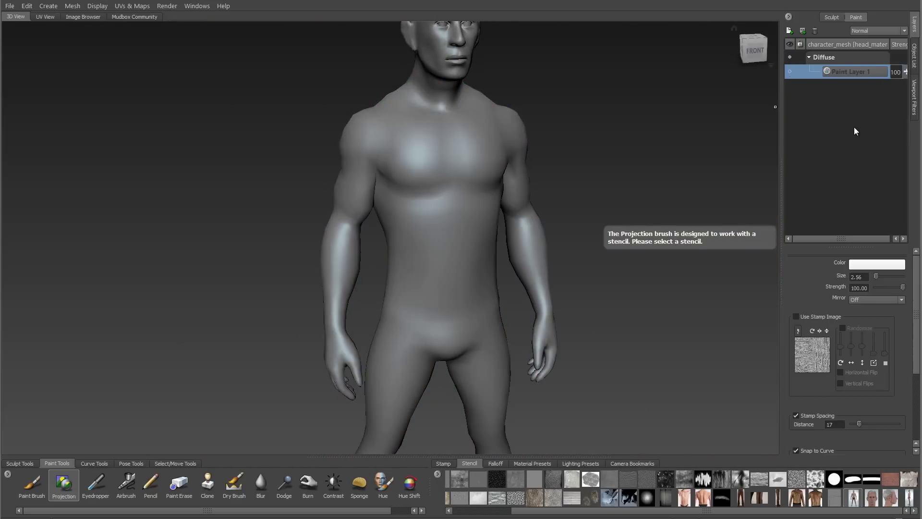
right_click(876, 119)
click(871, 128)
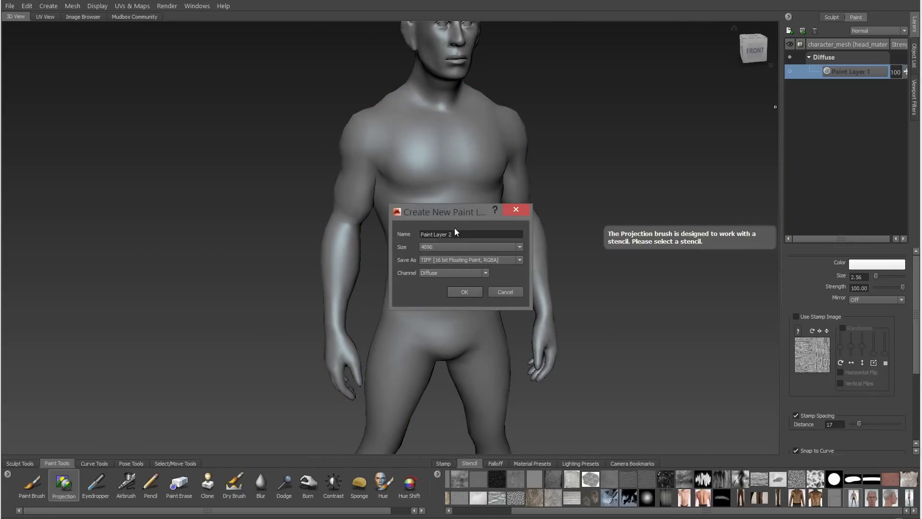
text(side)
key(Return)
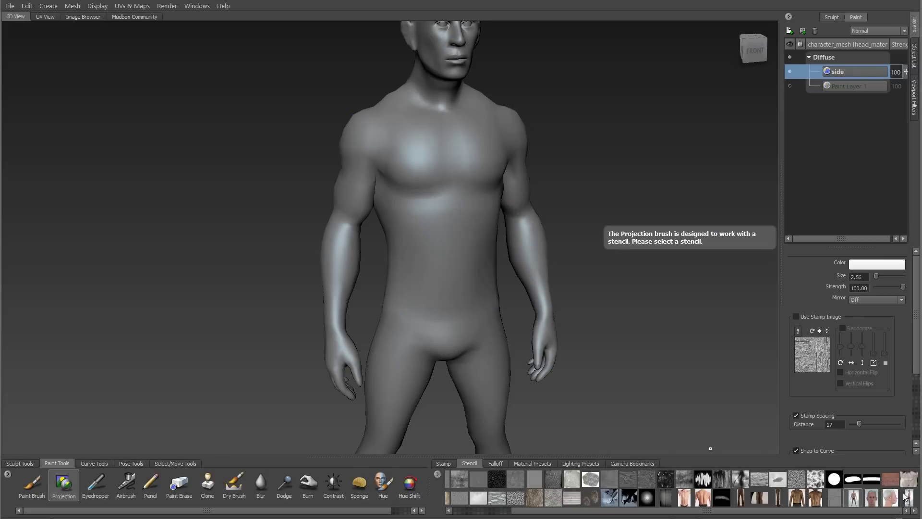
Step: Load the #side_view.jpg stencil in the orthographic Side view and fit the model's profile to the photo
click(910, 498)
alt+drag(720, 278, 600, 255)
right_drag(648, 191, 704, 195)
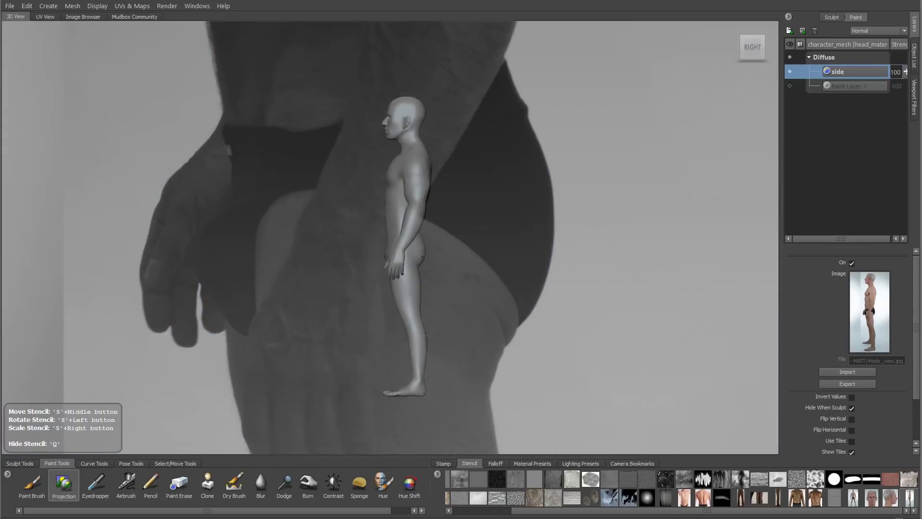
scroll(595, 275, down, 3)
right_drag(596, 275, 459, 265)
scroll(342, 249, up, 1)
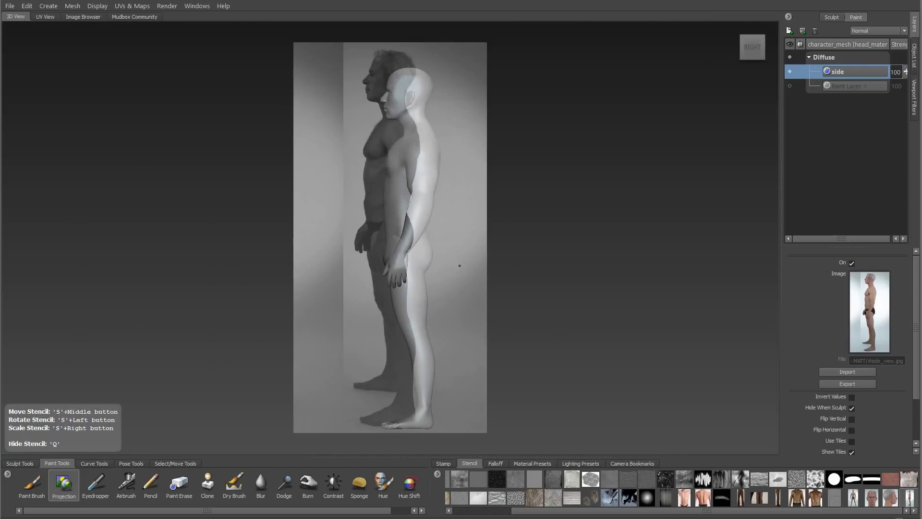
alt+middle_drag(460, 265, 465, 247)
Step: Set the Projection brush's mirror to X and project the side photo onto the torso, arm and upper leg
click(75, 476)
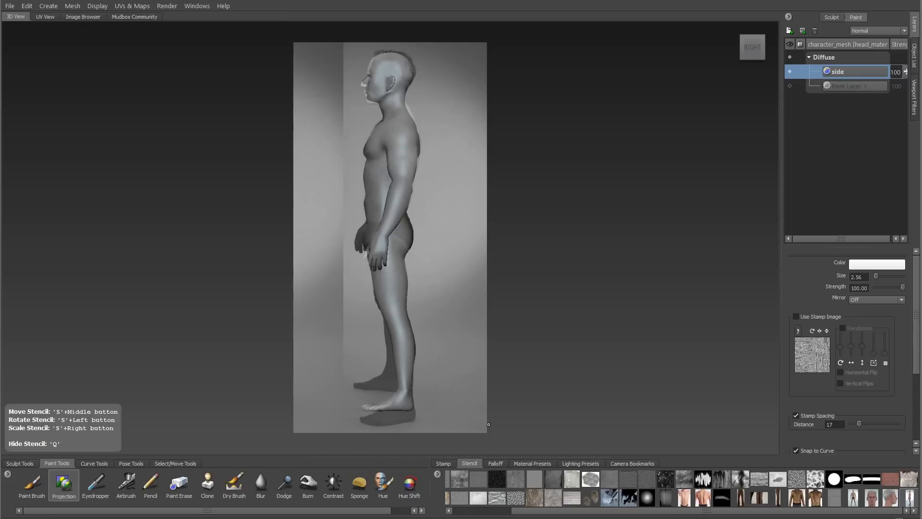
click(869, 300)
click(861, 315)
drag(387, 115, 384, 126)
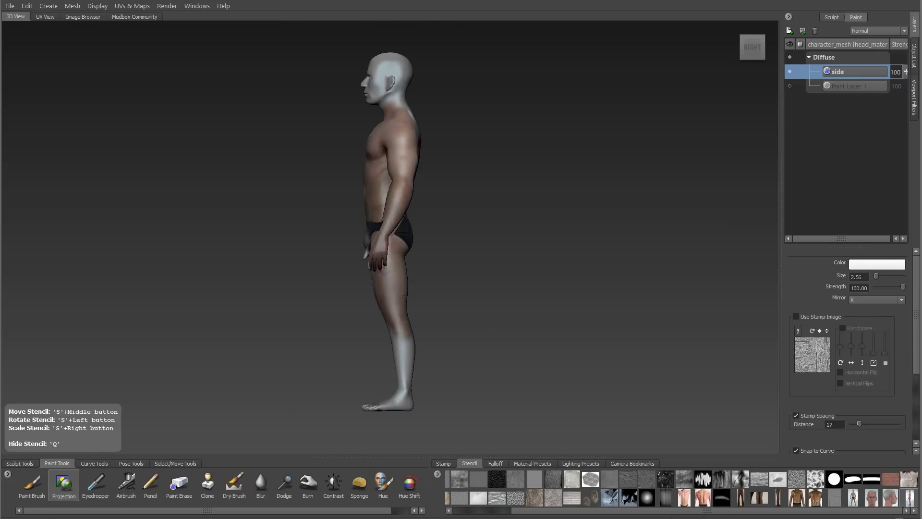
Step: Hide the side photo stencil and switch to the Perspective view facing the front of the model
key(q)
key(space)
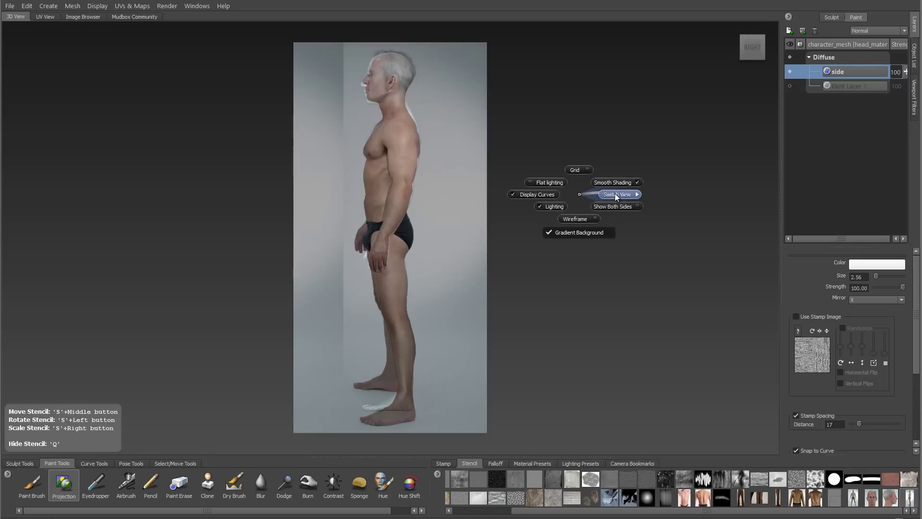
right_drag(617, 192, 547, 192)
key(q)
alt+drag(506, 224, 446, 224)
mouse_move(750, 48)
mouse_down()
mouse_move(772, 51)
mouse_move(761, 50)
mouse_up()
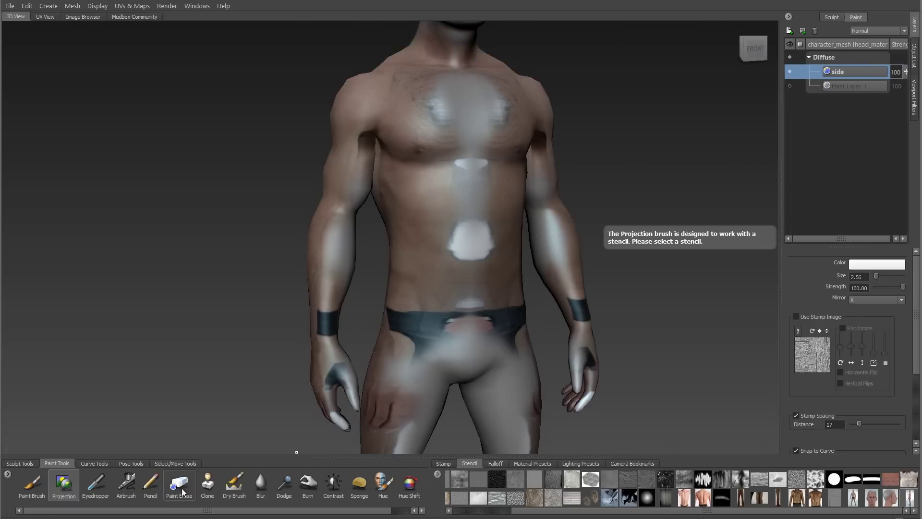
Step: Erase the side projection from the front of the torso, groin and legs with Paint Erase at strength 40.40
click(179, 486)
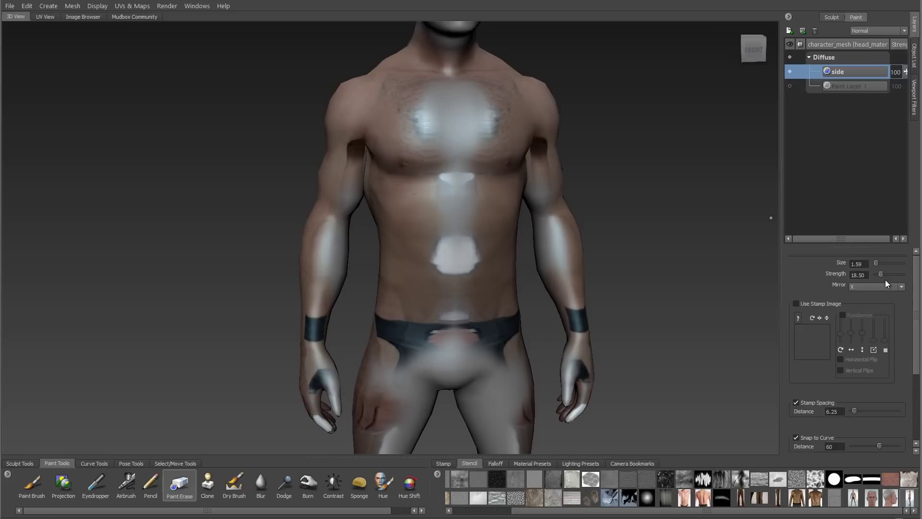
mouse_move(438, 98)
mouse_down()
mouse_move(423, 88)
mouse_move(430, 345)
mouse_up()
alt+middle_drag(444, 359, 435, 148)
mouse_move(419, 148)
mouse_down()
mouse_move(362, 348)
mouse_move(362, 396)
mouse_up()
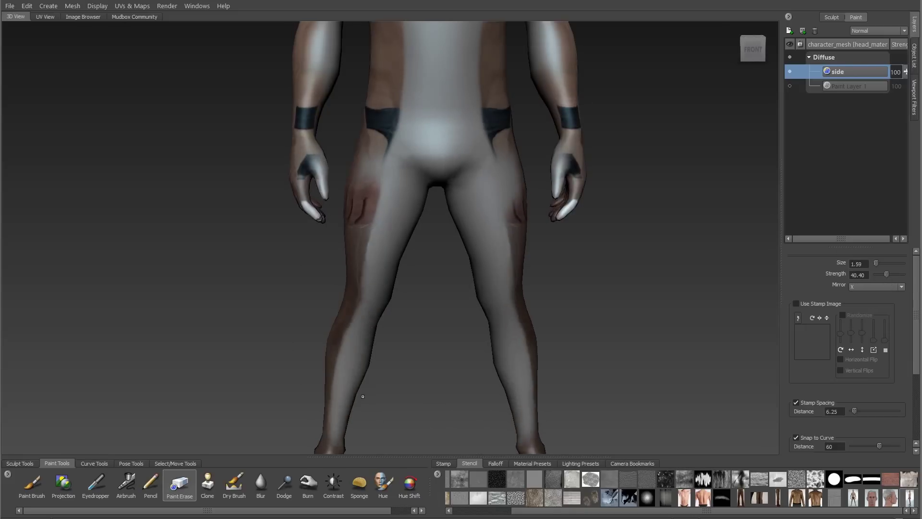
alt+middle_drag(362, 397, 363, 255)
mouse_move(356, 285)
mouse_down()
mouse_move(359, 331)
mouse_move(509, 307)
mouse_up()
Step: Erase the side projection from the back, buttocks and backs of the legs on the side layer
alt+middle_drag(480, 284, 437, 375)
alt+drag(437, 375, 413, 250)
drag(396, 159, 422, 321)
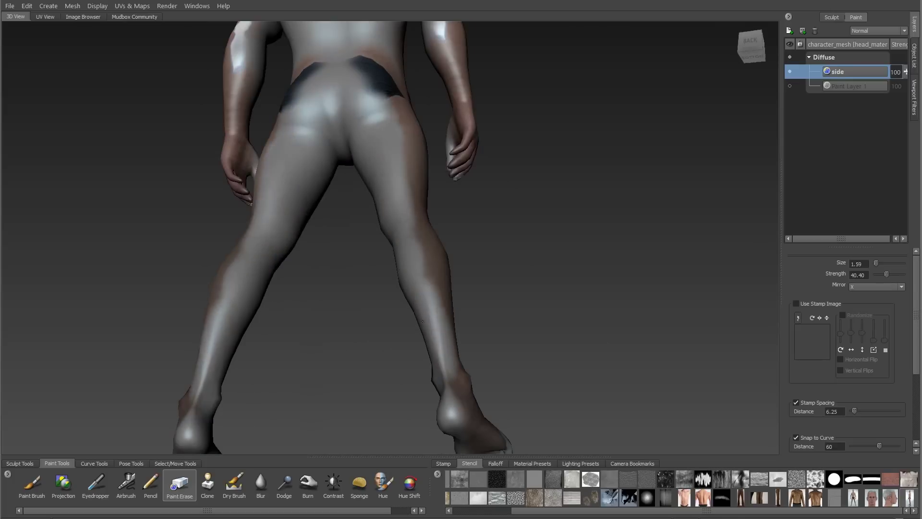
alt+drag(418, 231, 416, 297)
alt+middle_drag(408, 144, 405, 264)
drag(404, 262, 401, 189)
alt+middle_drag(397, 93, 387, 196)
mouse_move(439, 86)
alt+mouse_down()
mouse_move(397, 148)
mouse_move(384, 151)
alt+mouse_up()
drag(384, 135, 380, 181)
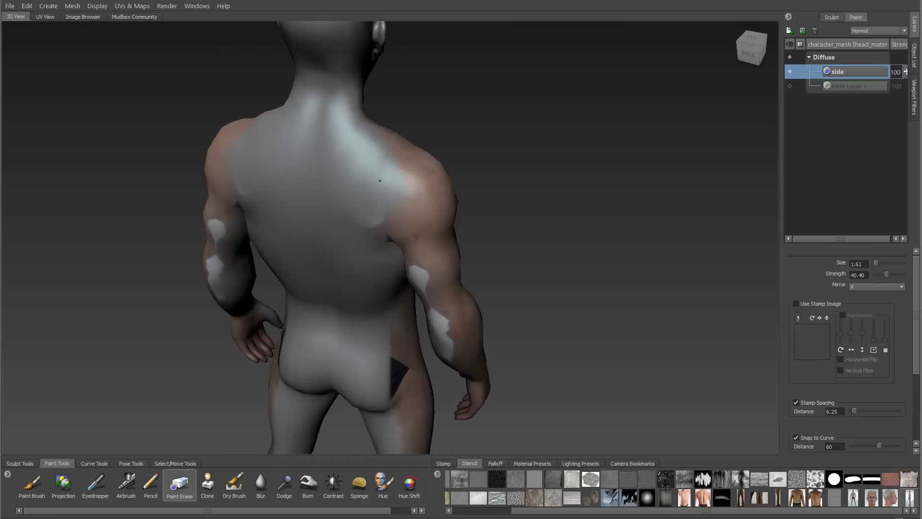
mouse_move(419, 229)
alt+mouse_down()
mouse_move(326, 300)
mouse_move(336, 269)
mouse_move(314, 220)
mouse_move(291, 315)
mouse_move(294, 379)
mouse_move(355, 356)
alt+mouse_up()
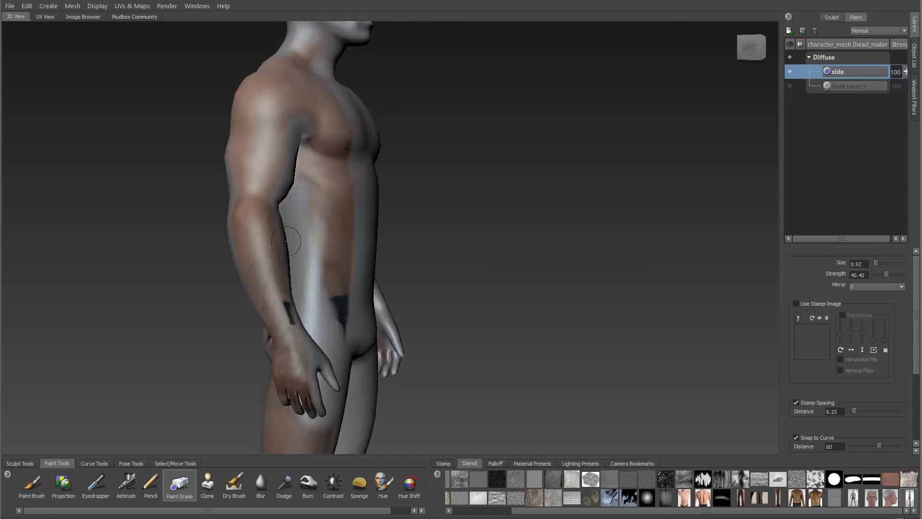
alt+right_drag(355, 356, 336, 307)
alt+drag(337, 307, 319, 317)
Step: Hide the side layer, make Paint Layer 1 visible and active, and erase its stretched paint around the shoulder
click(790, 72)
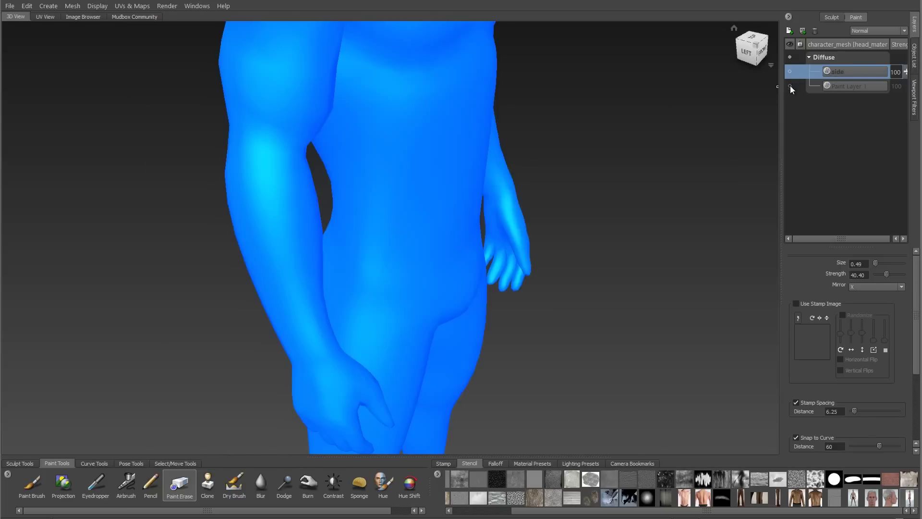
click(790, 86)
click(849, 87)
mouse_move(490, 185)
alt+mouse_down()
mouse_move(340, 182)
mouse_move(358, 307)
alt+mouse_up()
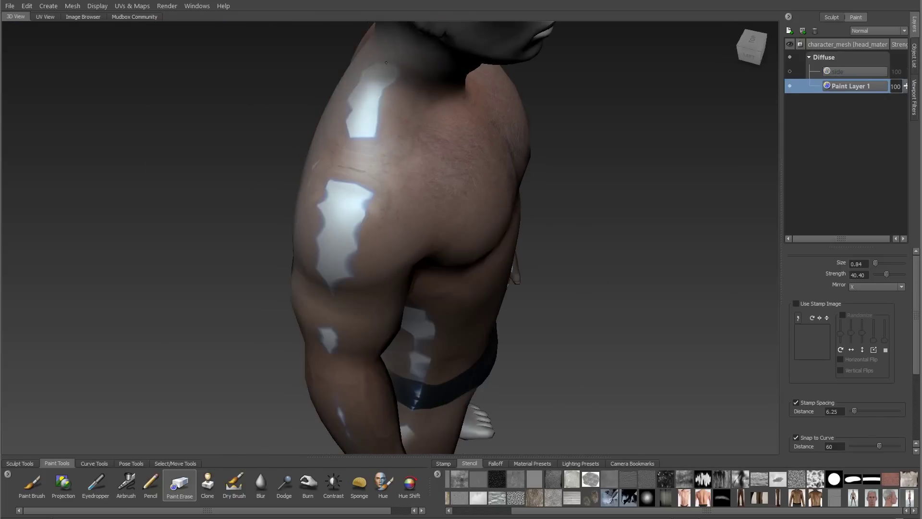
mouse_move(336, 231)
mouse_down()
mouse_move(366, 152)
mouse_move(336, 262)
mouse_up()
mouse_move(336, 262)
alt+mouse_down()
mouse_move(379, 240)
mouse_move(326, 116)
alt+mouse_up()
mouse_move(307, 125)
alt+mouse_down()
mouse_move(343, 51)
mouse_move(336, 30)
alt+mouse_up()
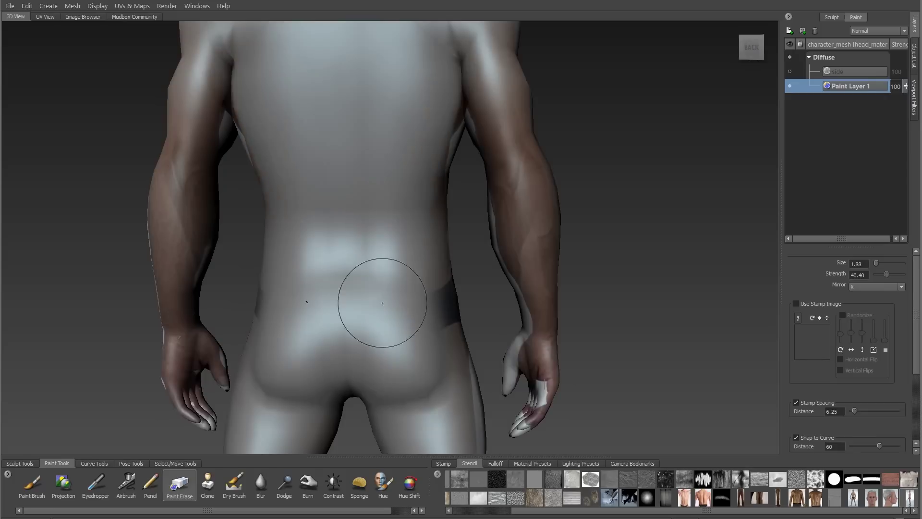
Step: Erase the front projection on Paint Layer 1 from the buttocks, backs of the legs and ankles
mouse_move(381, 302)
alt+middle_down()
mouse_move(363, 163)
mouse_move(311, 103)
alt+middle_up()
mouse_move(387, 250)
mouse_down()
mouse_move(384, 303)
mouse_move(365, 297)
mouse_up()
alt+middle_drag(386, 305, 395, 101)
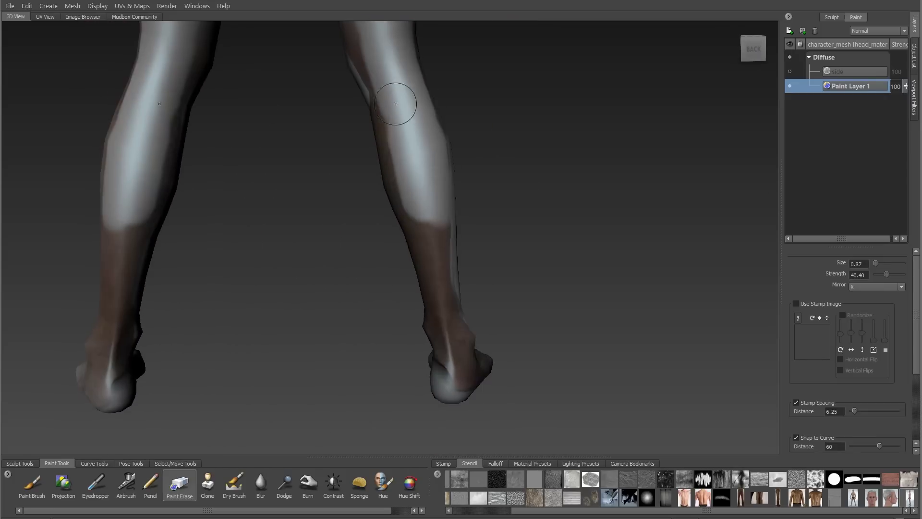
drag(395, 101, 446, 374)
alt+drag(461, 289, 336, 293)
alt+middle_drag(403, 425, 352, 291)
mouse_move(352, 291)
alt+mouse_down()
mouse_move(331, 312)
mouse_move(288, 317)
alt+mouse_up()
drag(346, 193, 337, 293)
alt+middle_drag(336, 144, 365, 346)
alt+drag(365, 288, 391, 263)
drag(394, 307, 432, 226)
Step: Erase the jagged front projection edges on Paint Layer 1 along the torso sides, outer shoulders and upper arms
mouse_move(346, 192)
alt+mouse_down()
mouse_move(428, 163)
mouse_move(457, 125)
alt+mouse_up()
alt+drag(505, 192, 375, 192)
alt+middle_drag(385, 144, 389, 336)
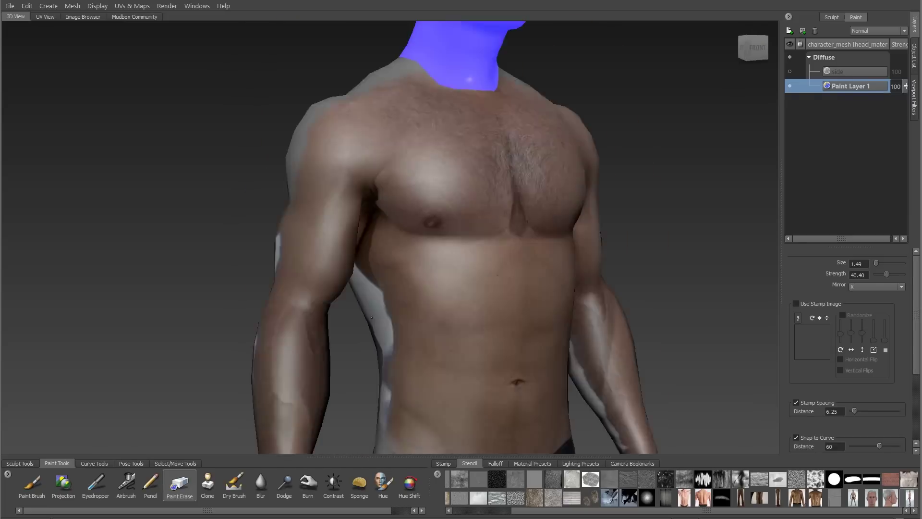
alt+drag(356, 269, 384, 264)
mouse_move(370, 235)
mouse_down()
mouse_move(385, 312)
mouse_move(418, 288)
mouse_up()
alt+drag(432, 269, 375, 264)
alt+drag(529, 240, 433, 193)
alt+middle_drag(434, 193, 427, 144)
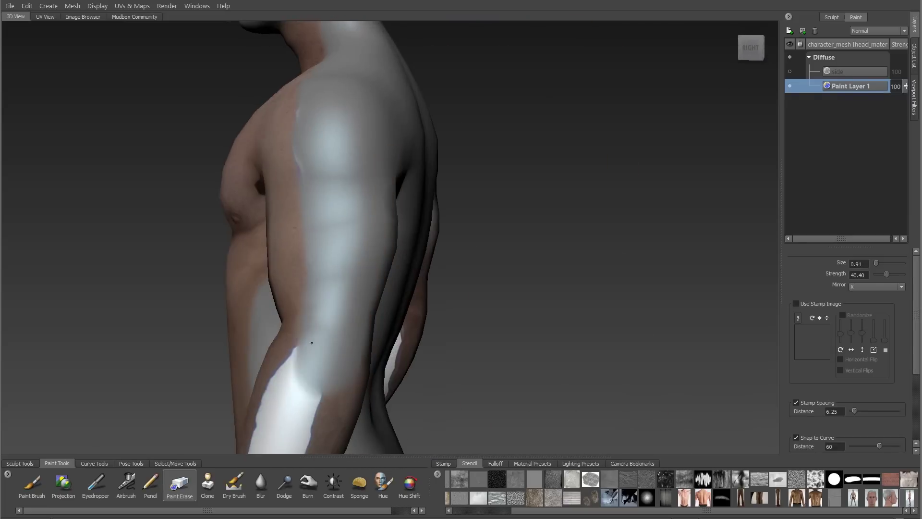
alt+drag(427, 144, 403, 125)
Step: Load the #head front.jpg stencil over the head in the Front view and create a 4096 Diffuse paint layer named head front
right_drag(604, 191, 605, 212)
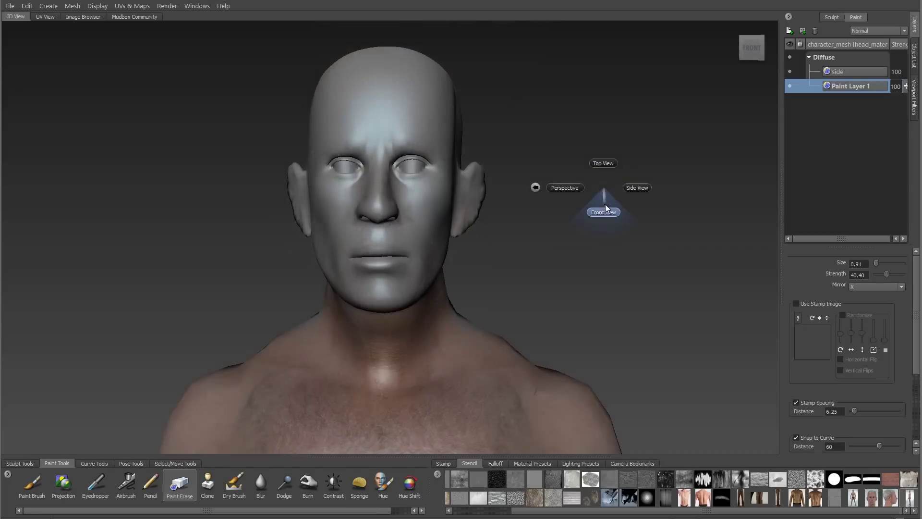
alt+middle_drag(380, 144, 398, 406)
alt+right_drag(394, 346, 497, 363)
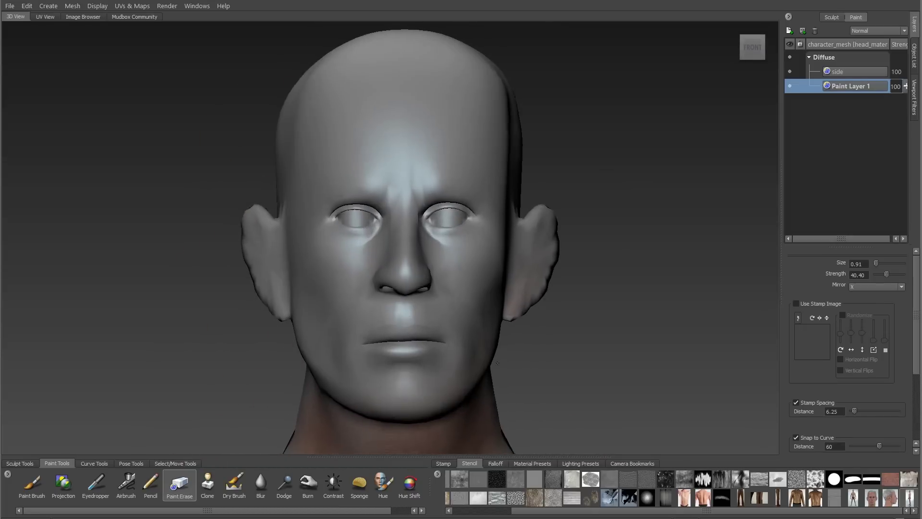
click(872, 498)
right_click(832, 129)
click(851, 144)
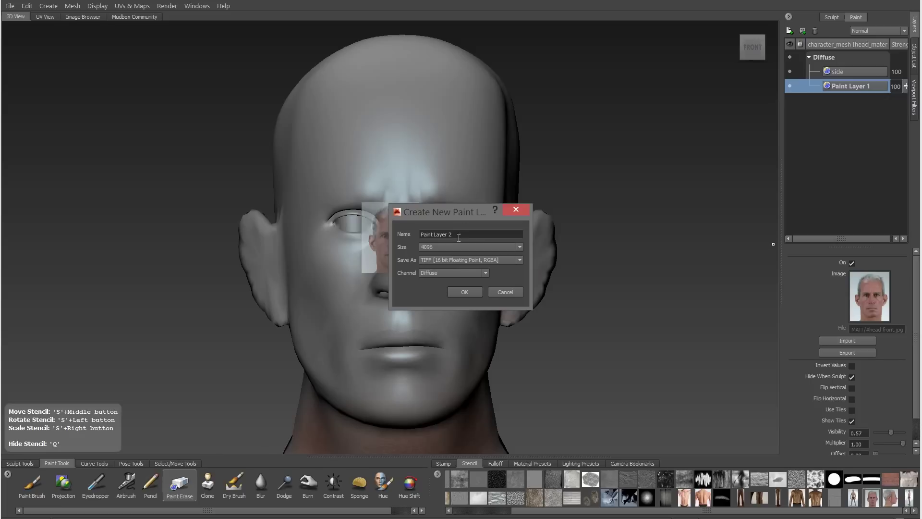
text(head front)
key(Return)
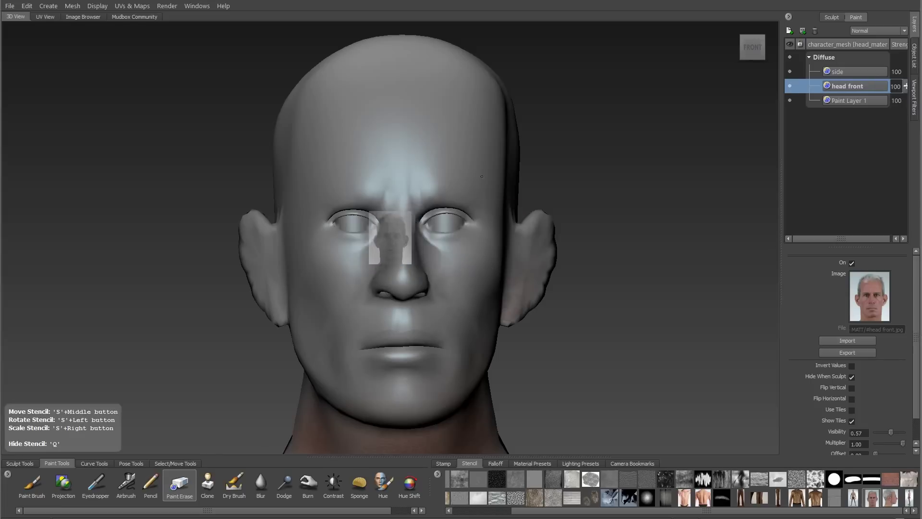
Step: Scale and position the front head stencil to line up with the model's face, and activate the Projection brush
right_drag(403, 404, 412, 403)
key(q)
key(q)
right_drag(422, 289, 445, 294)
middle_drag(444, 294, 443, 286)
click(68, 483)
middle_drag(406, 313, 403, 310)
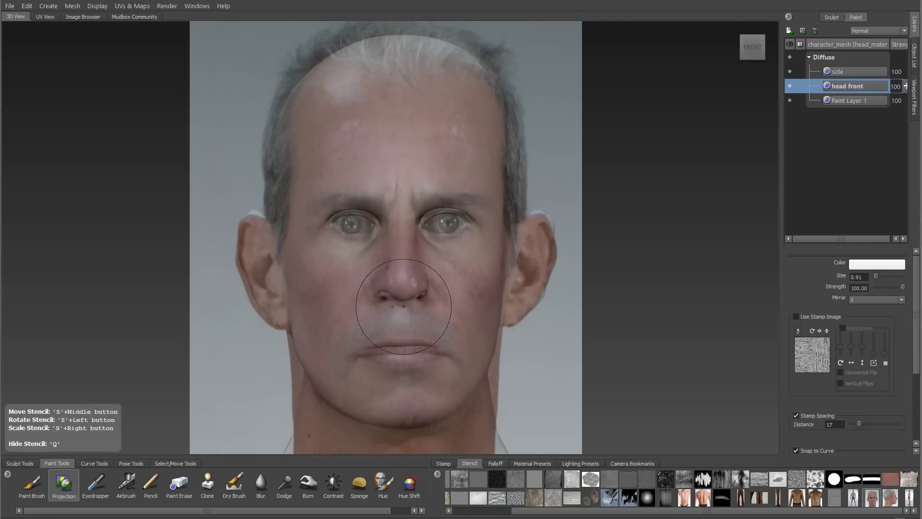
right_drag(460, 290, 445, 289)
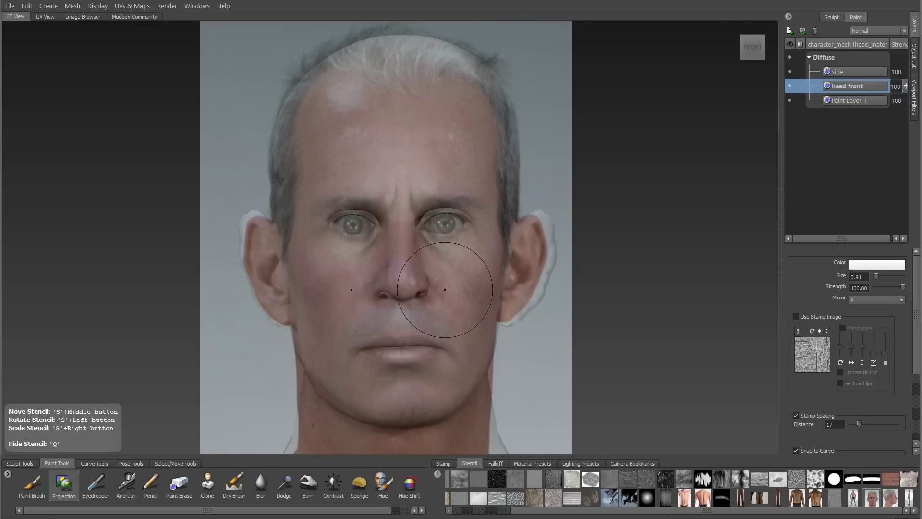
Step: Turn the Projection brush's mirror off and project the front photo onto the face
mouse_move(398, 100)
mouse_down()
mouse_move(417, 100)
mouse_move(447, 179)
mouse_move(462, 184)
mouse_up()
click(877, 299)
click(864, 308)
mouse_move(313, 173)
mouse_down()
mouse_move(322, 264)
mouse_move(413, 269)
mouse_move(480, 288)
mouse_move(364, 321)
mouse_move(307, 288)
mouse_move(350, 394)
mouse_move(483, 289)
mouse_up()
key(q)
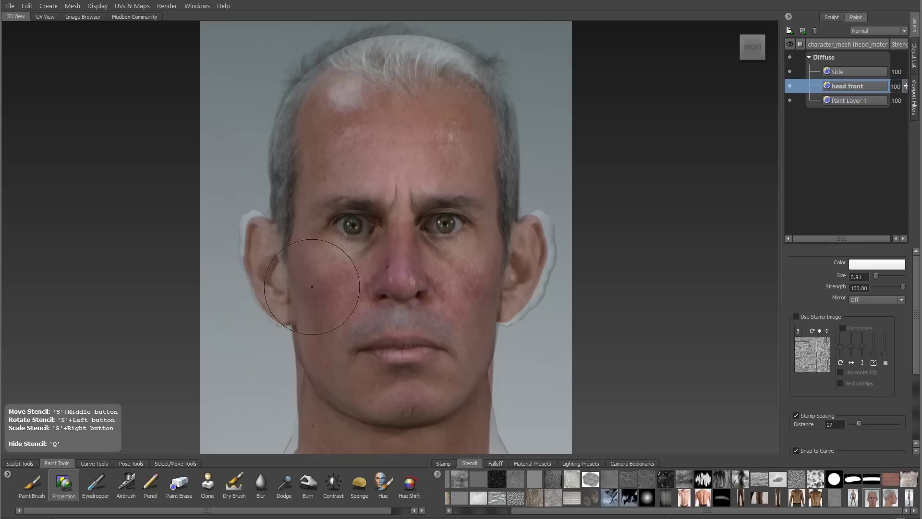
key(q)
key(q)
key(q)
key(q)
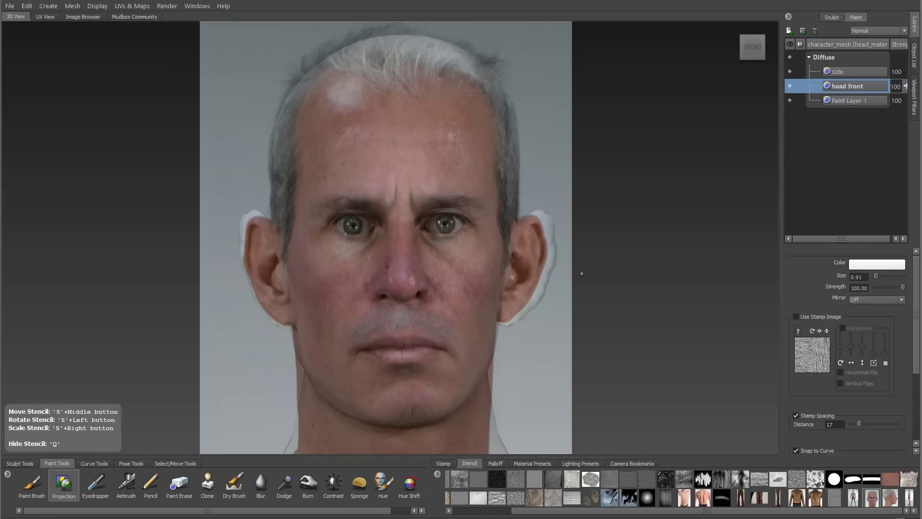
Step: Edit the stencil with the Grab tool, reshaping the photo's ears to match the model's ears, and accept the edit
click(27, 6)
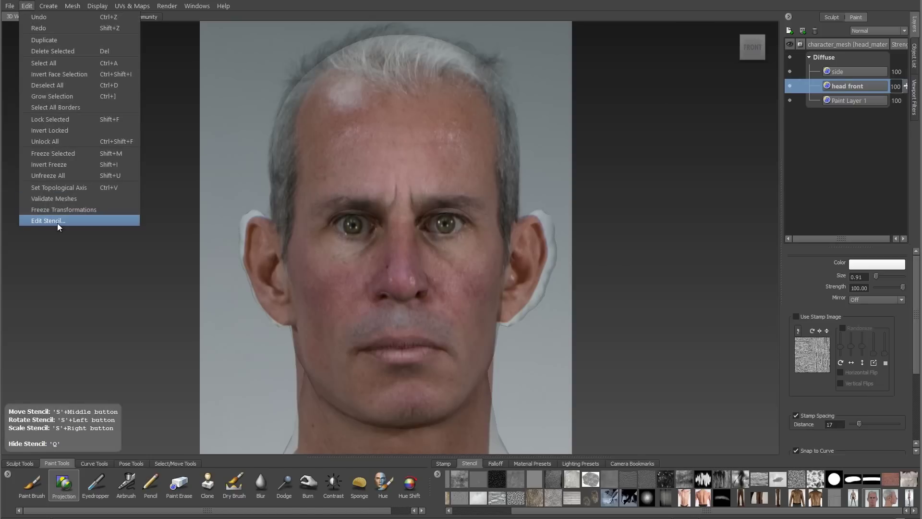
click(66, 221)
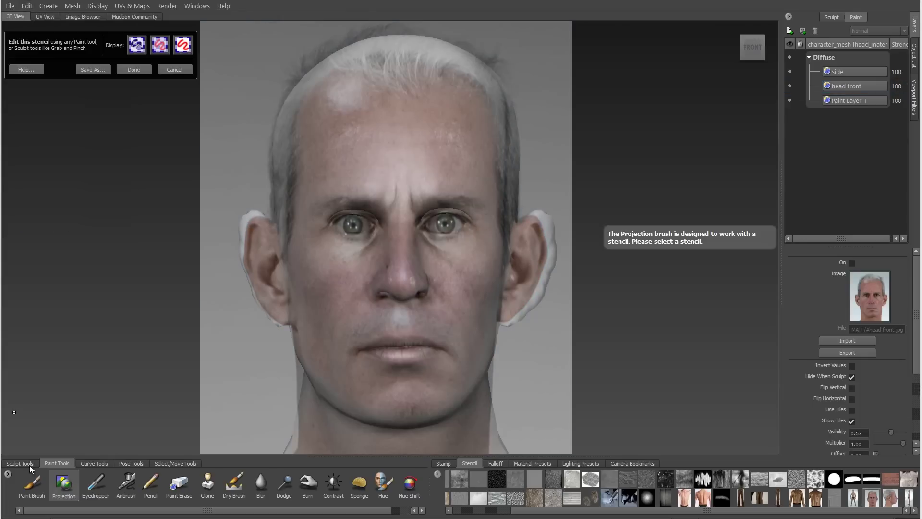
click(28, 463)
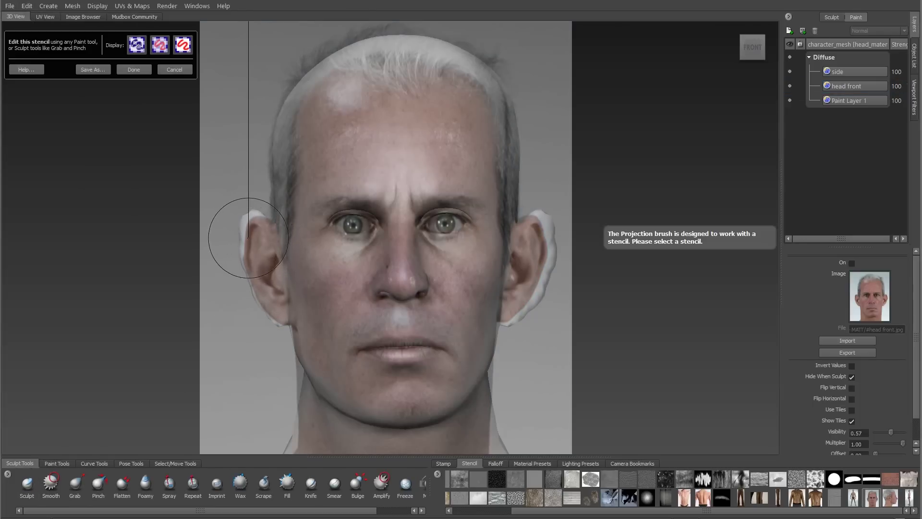
key(3)
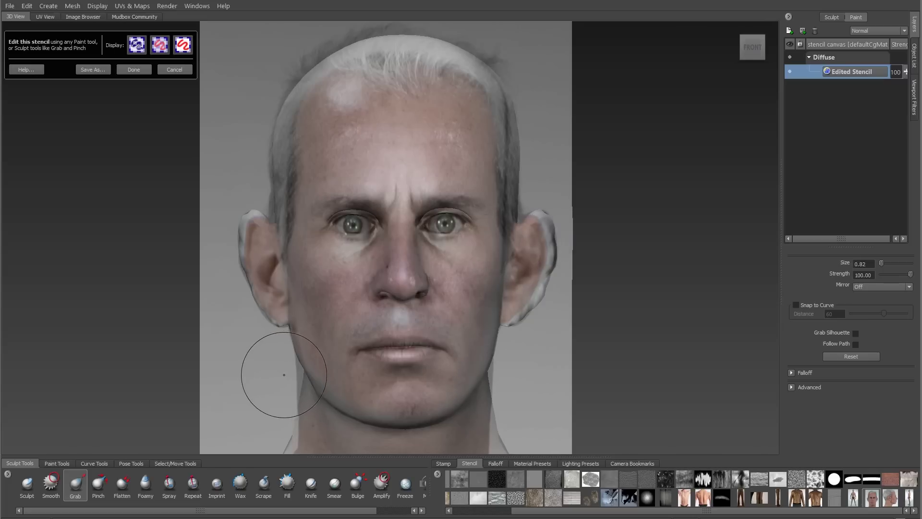
click(134, 69)
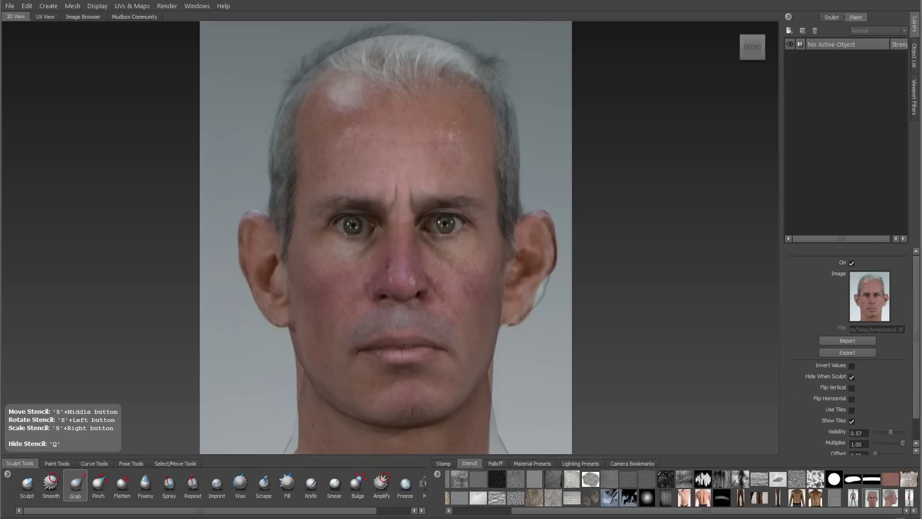
Step: Project the edited front head stencil onto the ears with the Projection brush
click(57, 464)
click(62, 484)
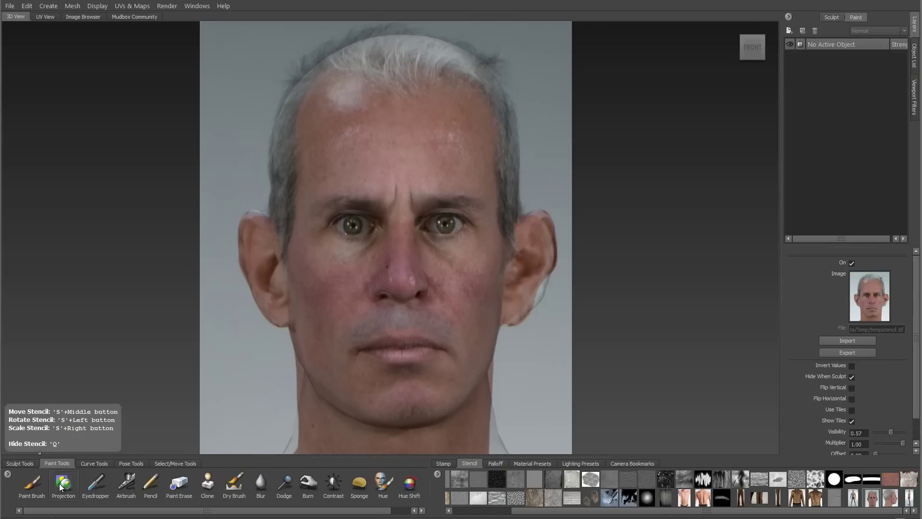
click(60, 487)
drag(251, 228, 252, 235)
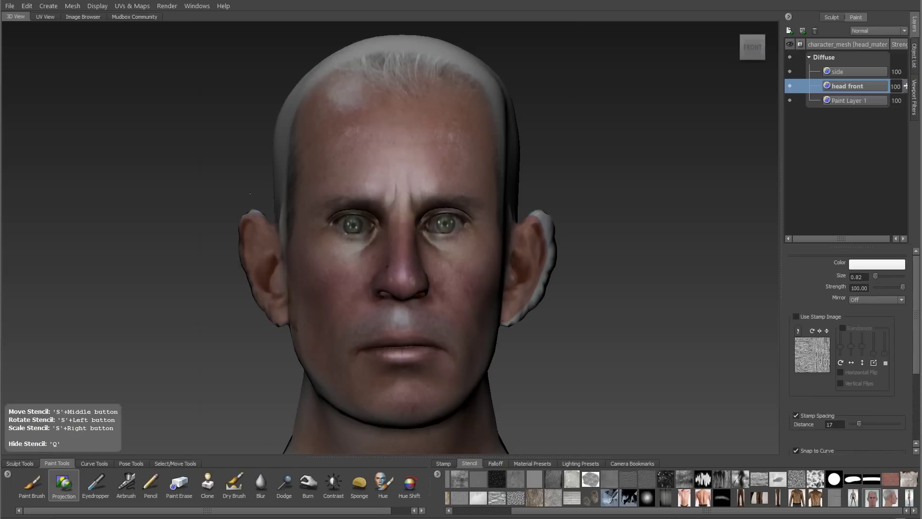
Step: Load the head_side stencil and frame the model's head profile to match the photo
key(q)
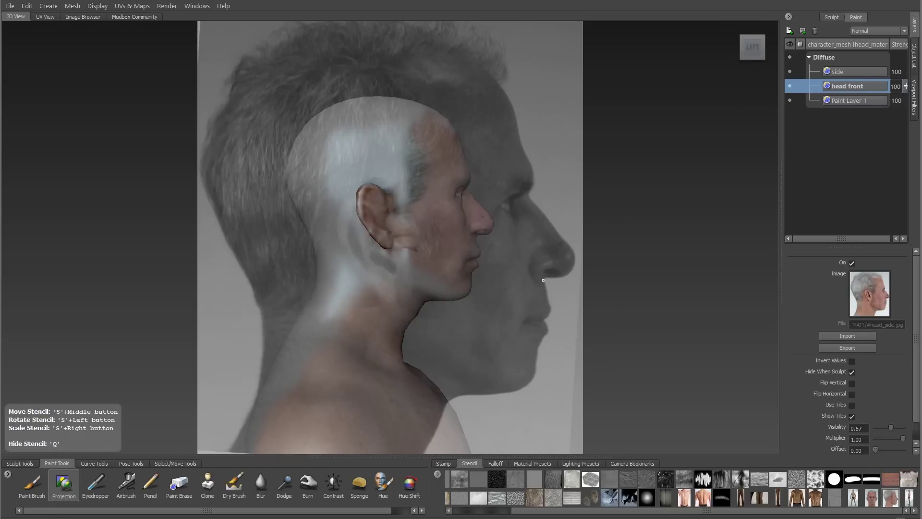
alt+right_drag(543, 280, 577, 276)
alt+middle_drag(577, 276, 583, 302)
alt+right_drag(583, 302, 592, 305)
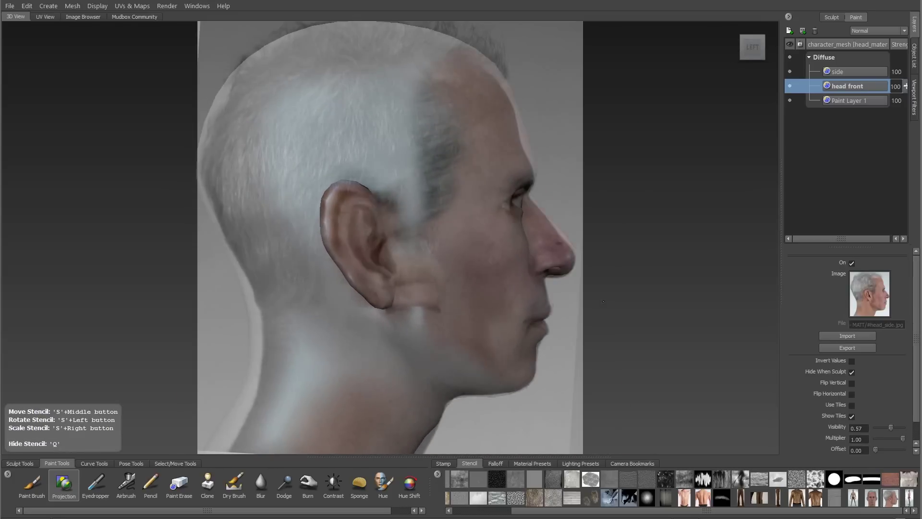
alt+drag(593, 304, 575, 308)
alt+right_drag(575, 309, 560, 309)
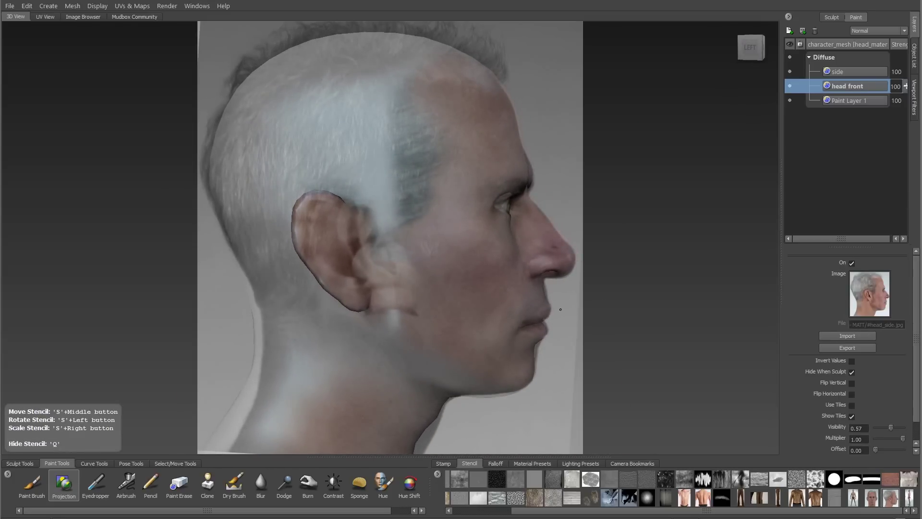
Step: Create a new paint layer named head side
right_click(827, 168)
click(853, 174)
drag(471, 231, 364, 229)
text(head side)
key(Return)
Step: Fine-tune the alignment with the side photo and project it onto the side of the head and neck
mouse_move(505, 225)
mouse_down()
mouse_move(473, 183)
mouse_move(385, 269)
mouse_move(561, 254)
mouse_up()
key(q)
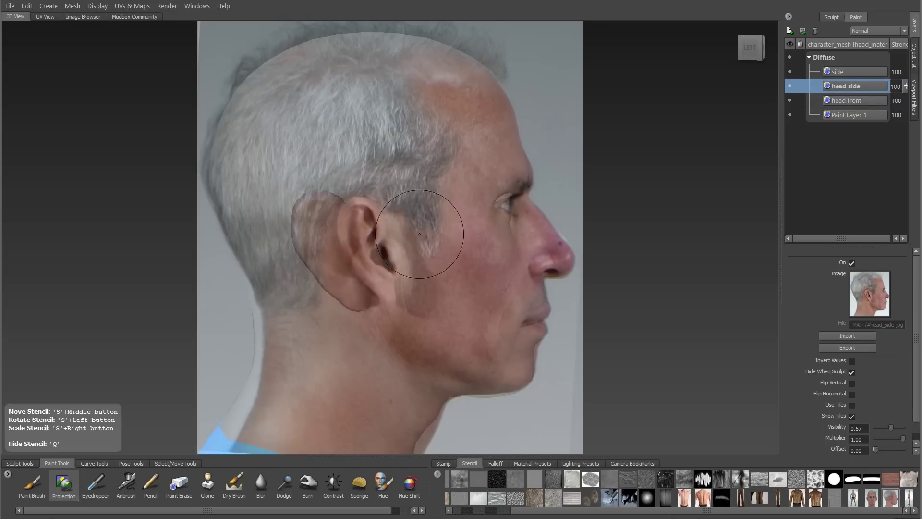
middle_drag(434, 237, 446, 237)
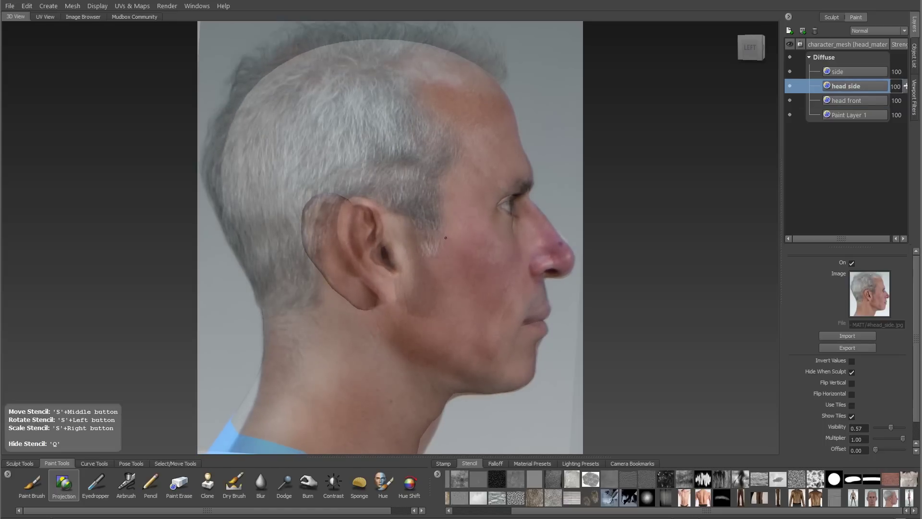
mouse_move(432, 156)
mouse_down()
mouse_move(326, 105)
mouse_move(283, 303)
mouse_move(317, 374)
mouse_move(295, 396)
mouse_up()
key(q)
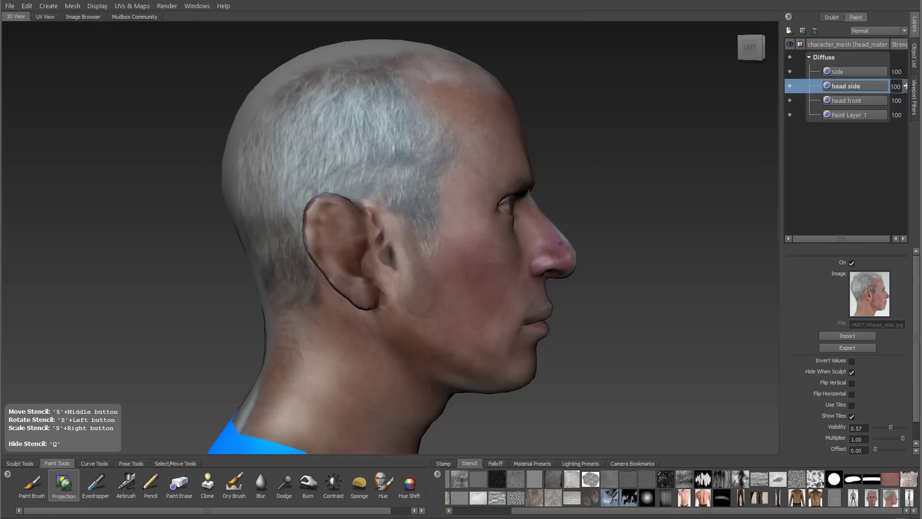
drag(532, 306, 471, 382)
Step: Create a sculpt layer named ear adjustment for the character mesh
click(832, 17)
text(ear adjustment)
key(Return)
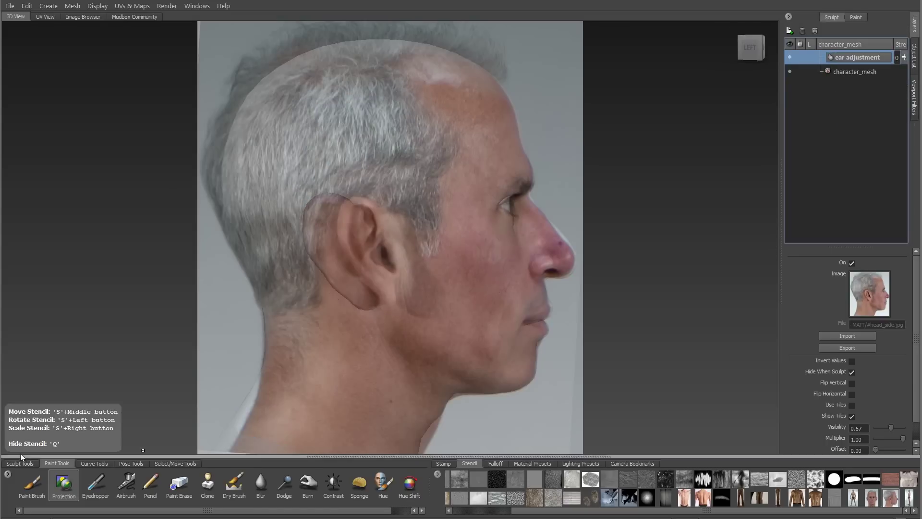
Step: Reshape the model's ear with the Grab tool to match the ear in the side photo
key(3)
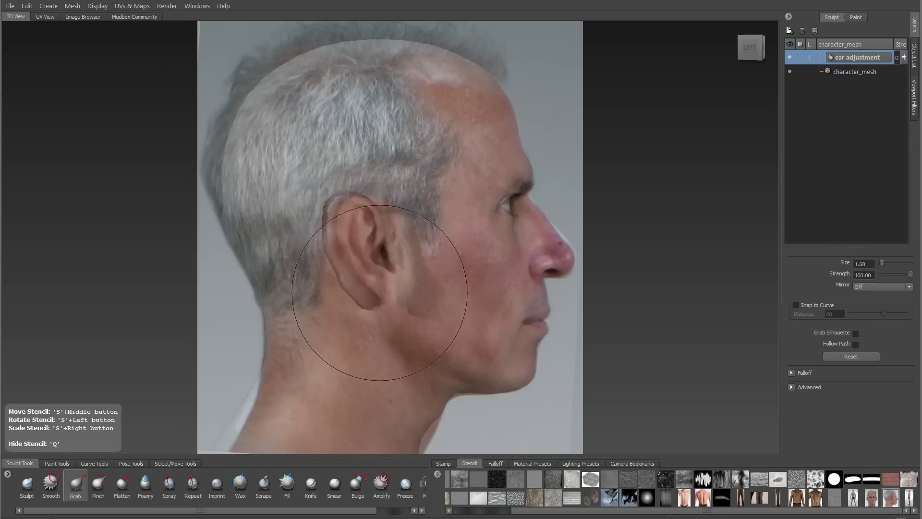
drag(334, 240, 354, 243)
drag(354, 243, 307, 243)
Step: Project the ear from the side photo onto the head side layer with X mirroring, and hide the stencil
click(877, 300)
click(865, 315)
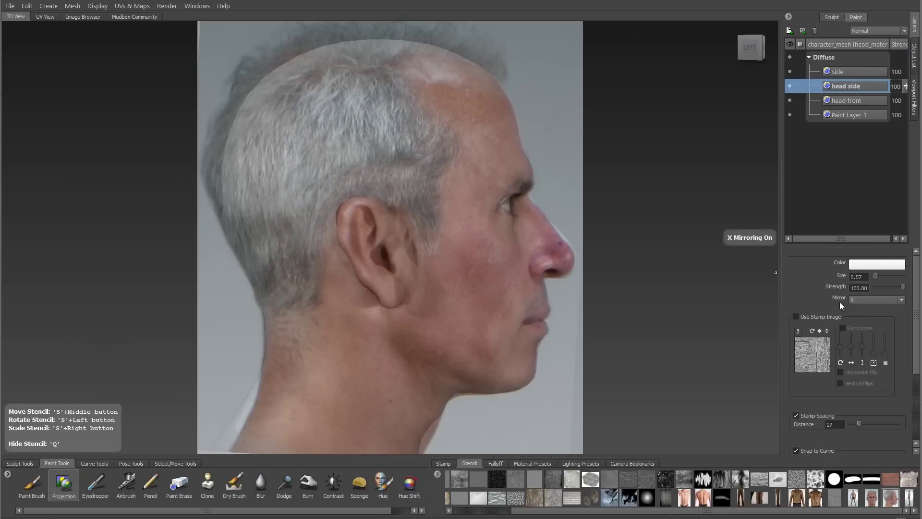
mouse_move(373, 216)
mouse_down()
mouse_move(390, 248)
mouse_move(351, 217)
mouse_up()
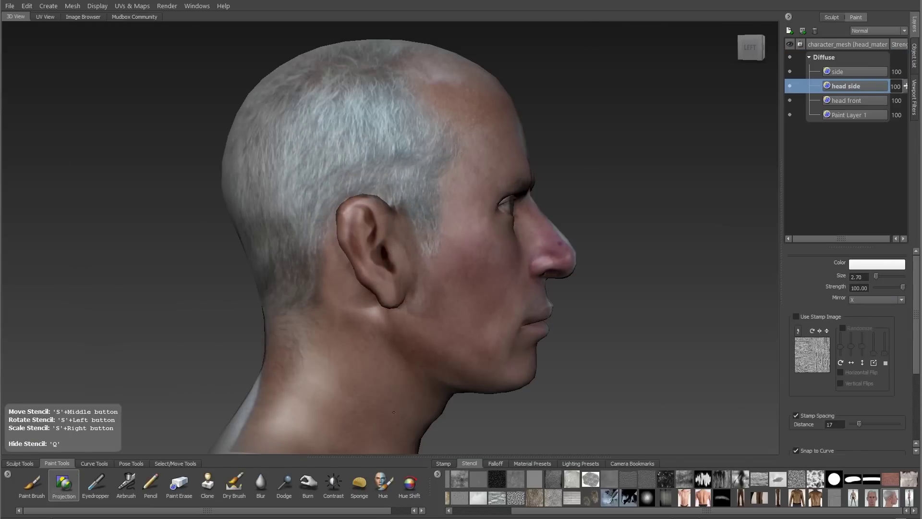
key(q)
alt+drag(611, 183, 366, 246)
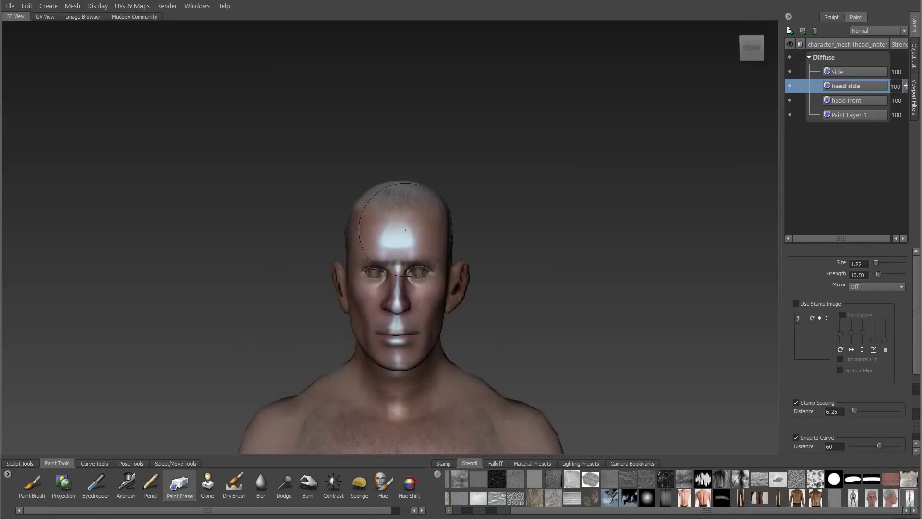
Step: Hide the side, head front and Paint Layer 1 layers and check the head side projection from all around
mouse_move(406, 229)
alt+mouse_down()
mouse_move(404, 307)
mouse_move(410, 232)
mouse_move(416, 291)
mouse_move(411, 399)
mouse_move(409, 347)
mouse_move(468, 413)
mouse_move(413, 369)
alt+mouse_up()
click(790, 72)
click(790, 100)
click(790, 115)
alt+middle_drag(413, 391, 397, 313)
alt+drag(396, 314, 381, 257)
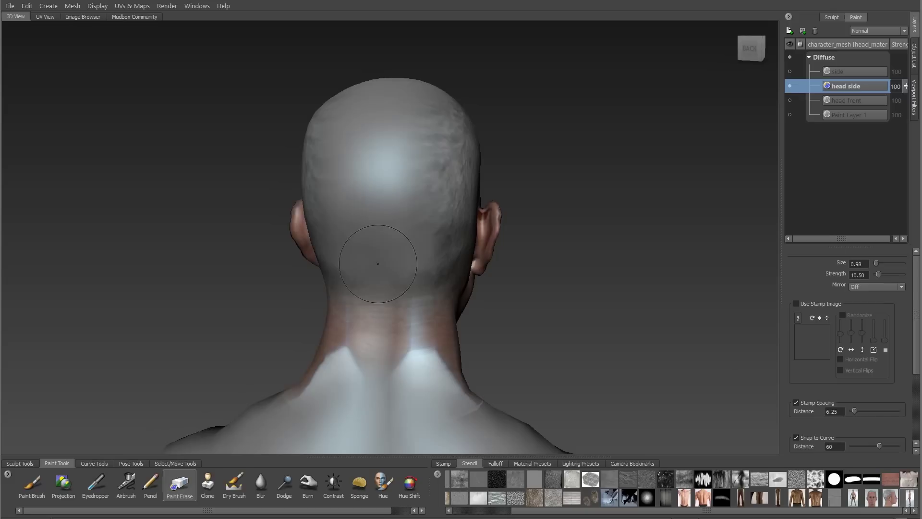
alt+drag(464, 413, 587, 293)
Step: Show only the head front layer, select it and inspect the face projection from several angles
click(789, 86)
click(789, 100)
alt+drag(504, 288, 461, 288)
click(847, 101)
mouse_move(384, 274)
alt+mouse_down()
mouse_move(444, 273)
mouse_move(389, 240)
mouse_move(427, 269)
alt+mouse_up()
mouse_move(528, 250)
alt+mouse_down()
mouse_move(426, 228)
mouse_move(442, 274)
alt+mouse_up()
alt+drag(442, 274, 596, 281)
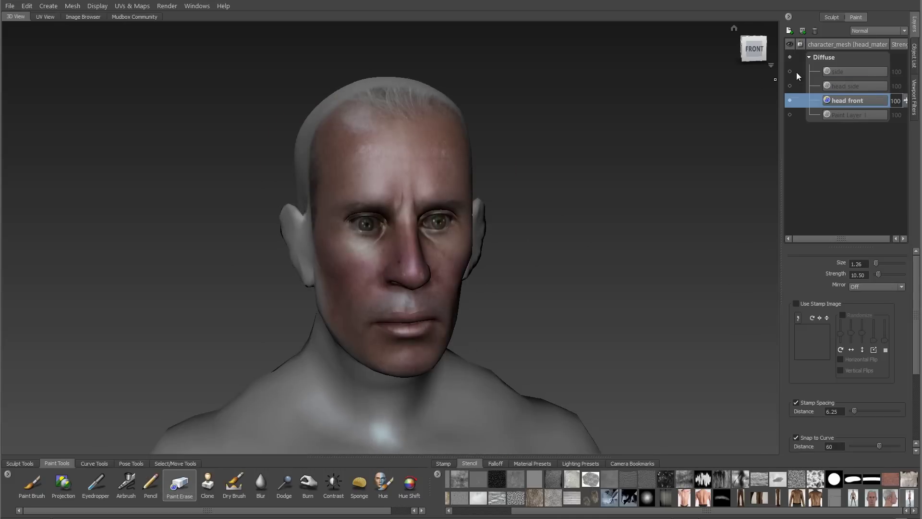
Step: Show the head side layer together with head front and merge the visible layers
click(789, 86)
mouse_move(490, 260)
alt+mouse_down()
mouse_move(448, 196)
mouse_move(374, 235)
alt+mouse_up()
click(846, 87)
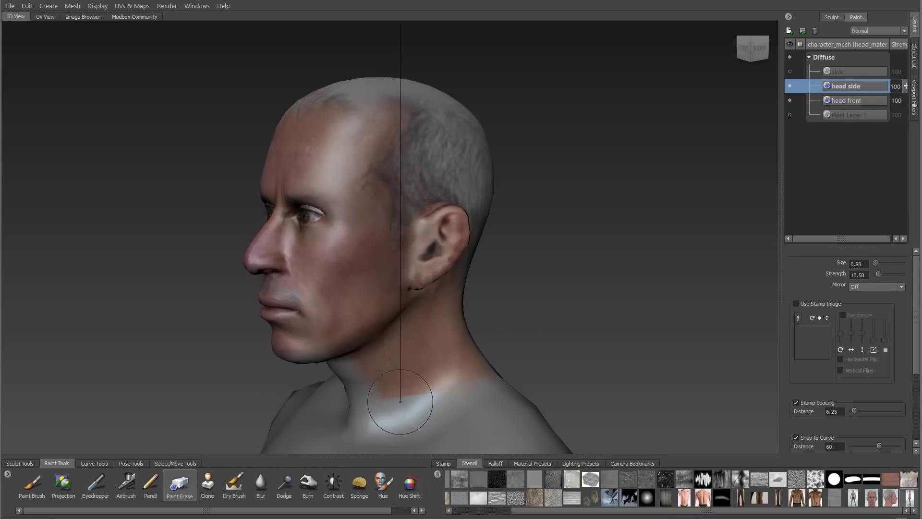
right_click(860, 87)
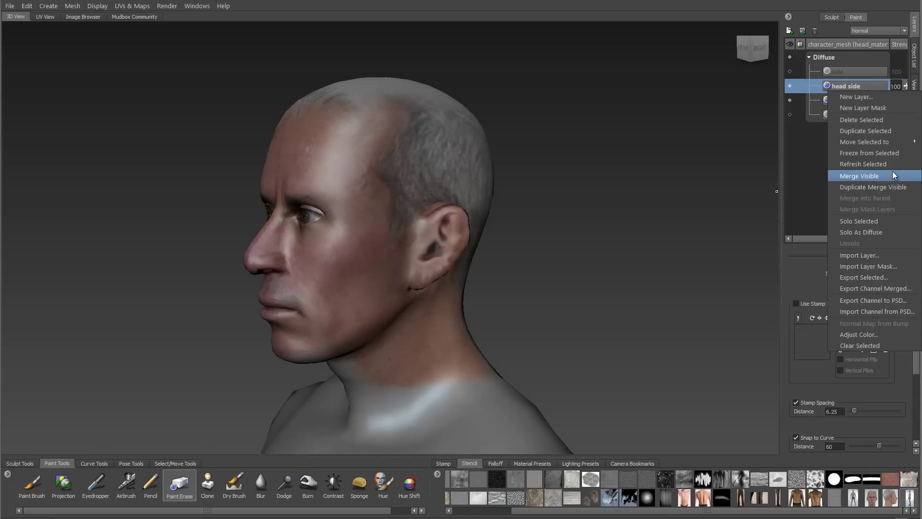
click(893, 174)
Step: Check the merged head layer by toggling its visibility and rename it head base
click(790, 86)
click(790, 86)
double_click(853, 86)
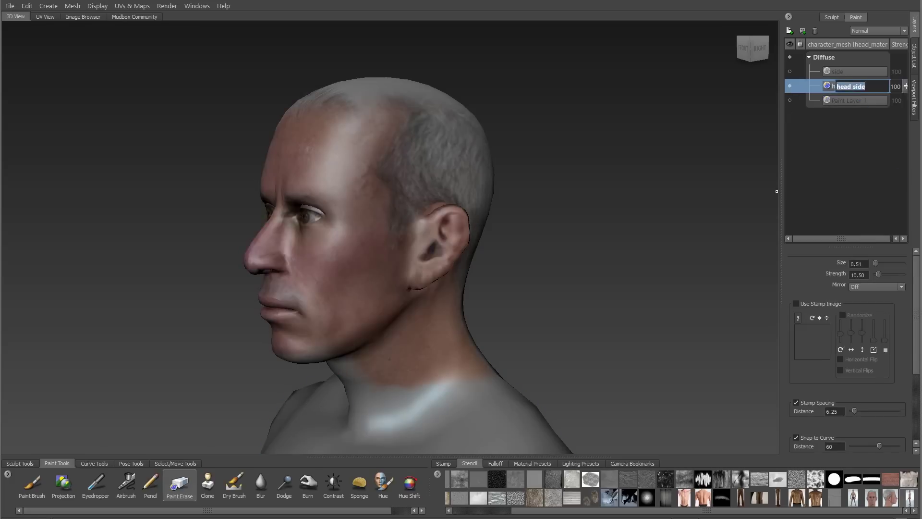
text(head base)
key(Return)
Step: Hide the head base and Paint Layer 1 layers so only the side layer is shown on the body
click(790, 86)
click(789, 72)
click(790, 101)
right_click(836, 102)
click(870, 189)
double_click(845, 88)
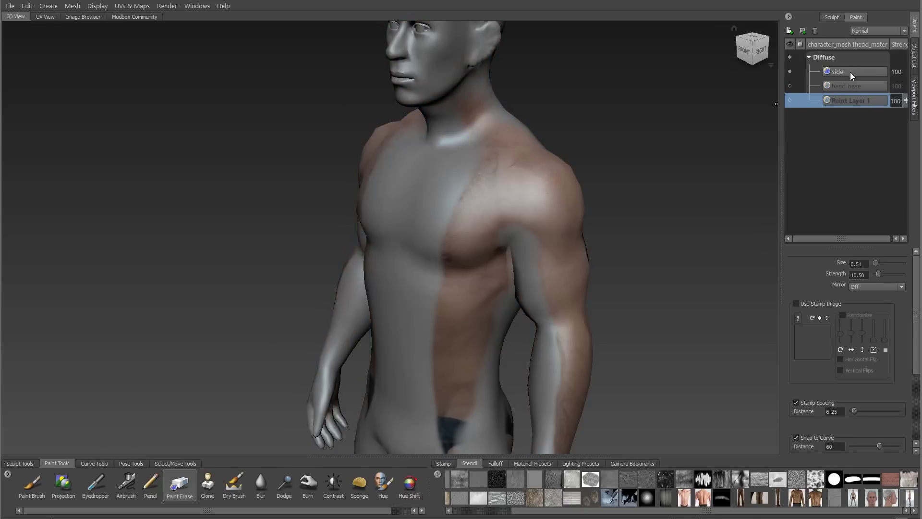
Step: Select the side layer and soften its edges along both sides of the chest and abdomen with Paint Erase
click(852, 76)
drag(468, 153, 452, 451)
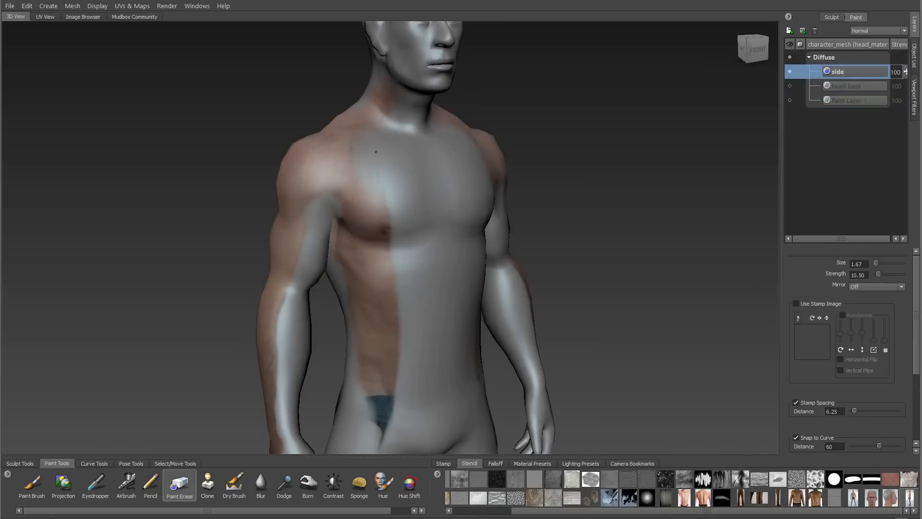
drag(379, 192, 384, 452)
Step: Show Paint Layer 1 and compare the body with and without the side layer to check the blend
click(790, 100)
click(790, 71)
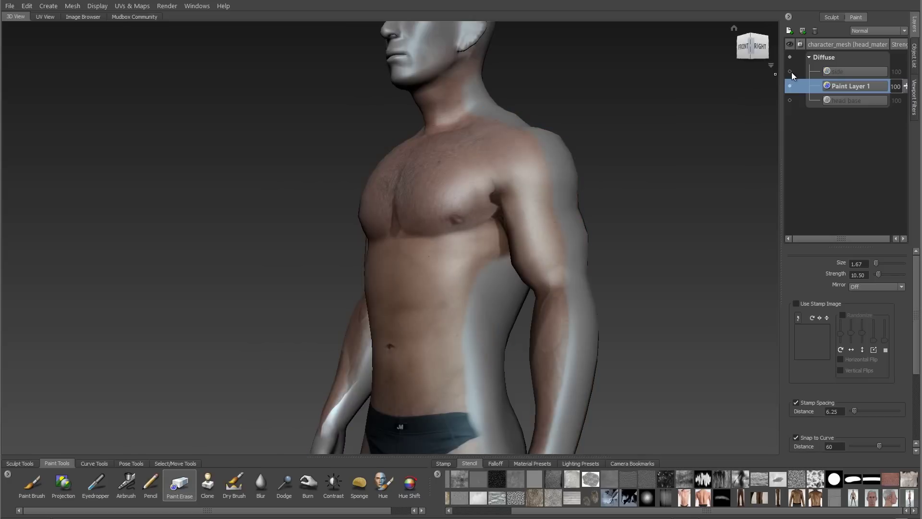
click(790, 71)
alt+drag(552, 240, 586, 243)
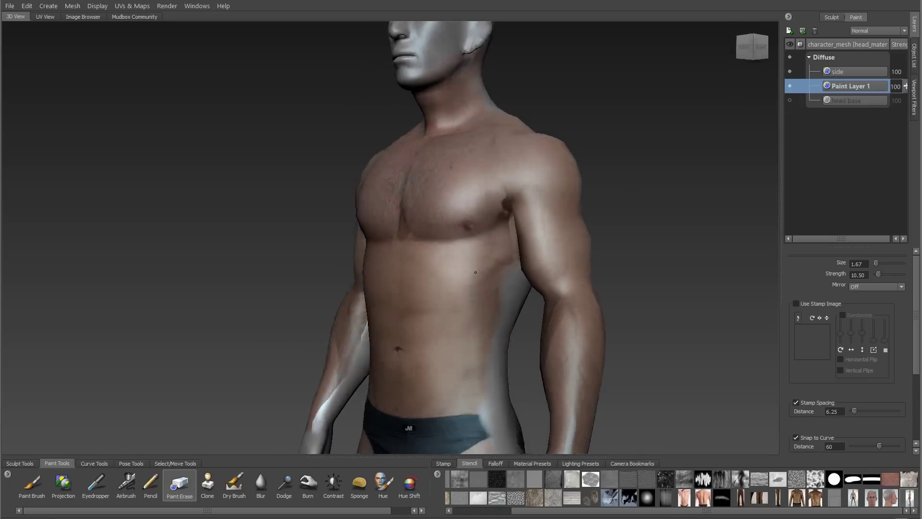
alt+right_drag(576, 240, 461, 240)
alt+middle_drag(461, 288, 494, 326)
Step: Merge the visible body layers, name the result body base and show the head base layer again
right_click(843, 74)
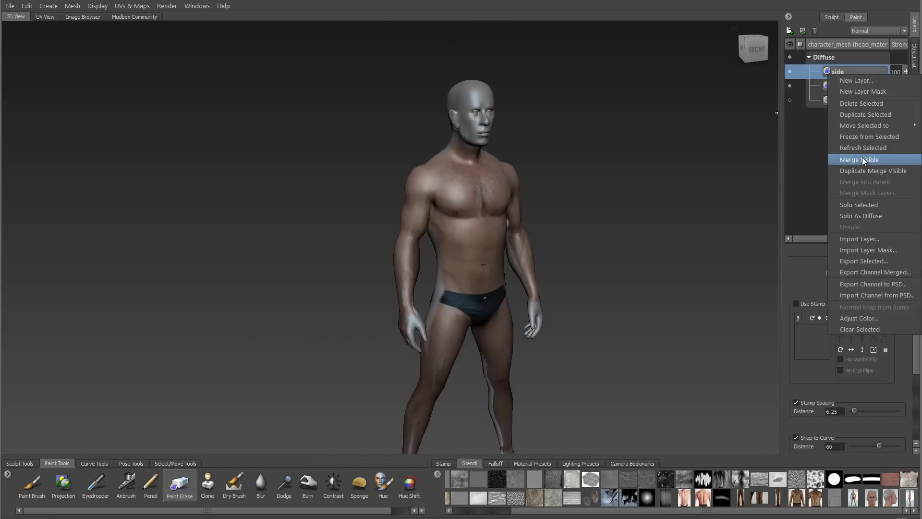
click(863, 158)
text(body base)
key(Return)
alt+middle_drag(576, 240, 511, 198)
click(790, 86)
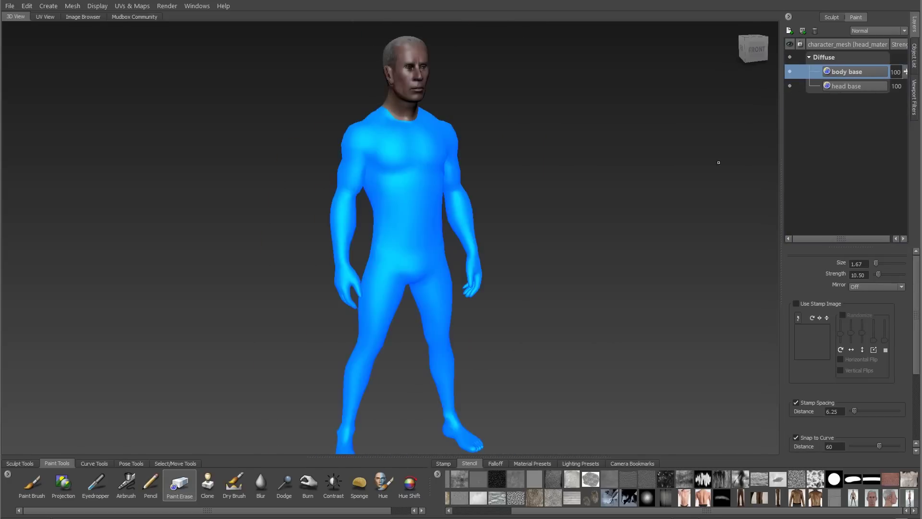
Step: Load the full-body back photo as a projection stencil and move, rotate and scale it upright in the viewport
drag(706, 511, 731, 510)
click(63, 485)
click(853, 497)
middle_drag(402, 239, 488, 267)
right_drag(487, 268, 517, 358)
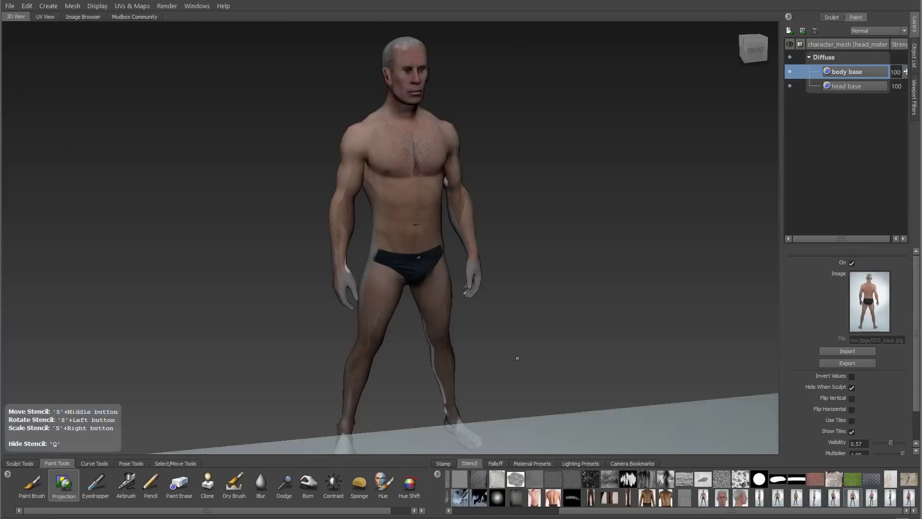
middle_drag(517, 358, 514, 76)
drag(515, 76, 539, 194)
alt+middle_drag(538, 194, 854, 214)
right_drag(553, 216, 452, 216)
drag(480, 216, 485, 226)
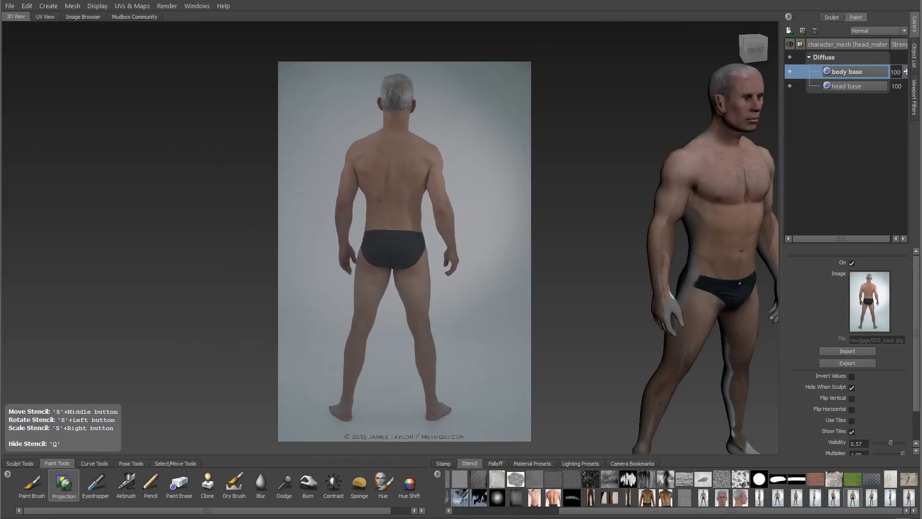
right_drag(485, 225, 519, 226)
Step: Turn the model to its back view and line it up with the back photo stencil
alt+drag(524, 207, 773, 201)
alt+middle_drag(231, 273, 436, 276)
alt+right_drag(436, 276, 461, 244)
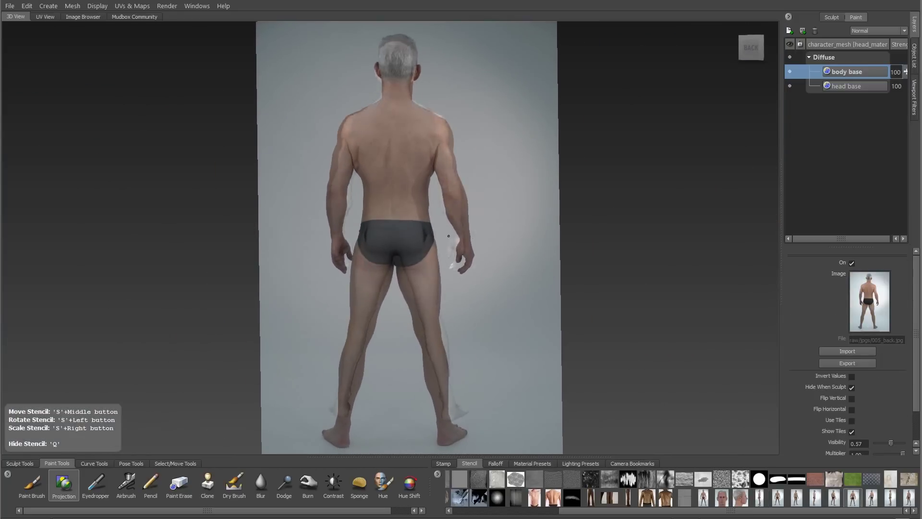
alt+middle_drag(461, 245, 484, 244)
alt+drag(484, 244, 482, 244)
Step: Create a new 4096 diffuse paint layer named back proj
right_click(788, 121)
click(809, 127)
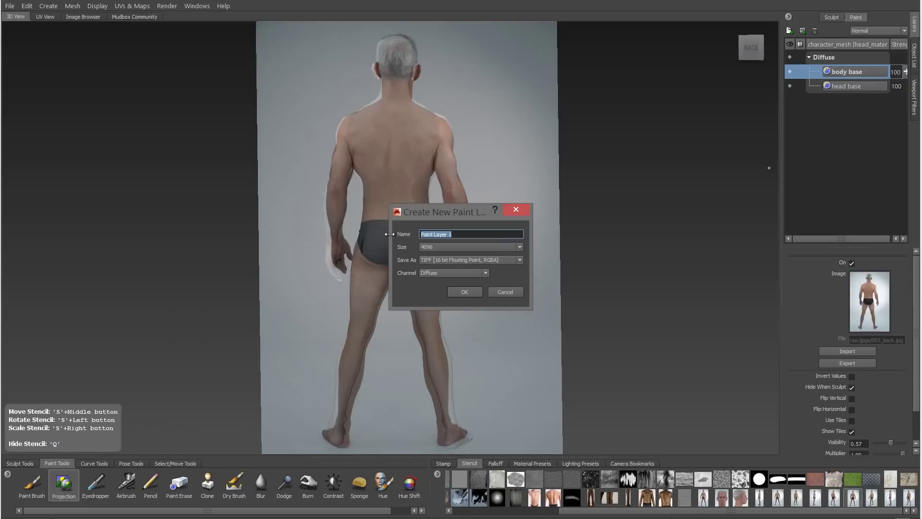
click(464, 292)
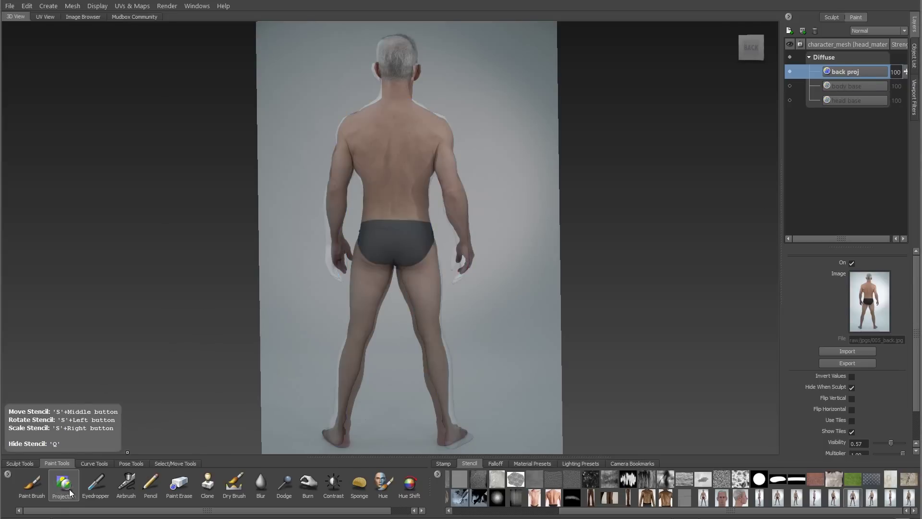
Step: Project the back photo onto the model's back and arms, readjusting the alignment between strokes, and hide the stencil
mouse_move(336, 140)
mouse_down()
mouse_move(329, 175)
mouse_move(379, 377)
mouse_move(432, 394)
mouse_up()
drag(499, 154, 452, 149)
alt+middle_drag(451, 149, 454, 148)
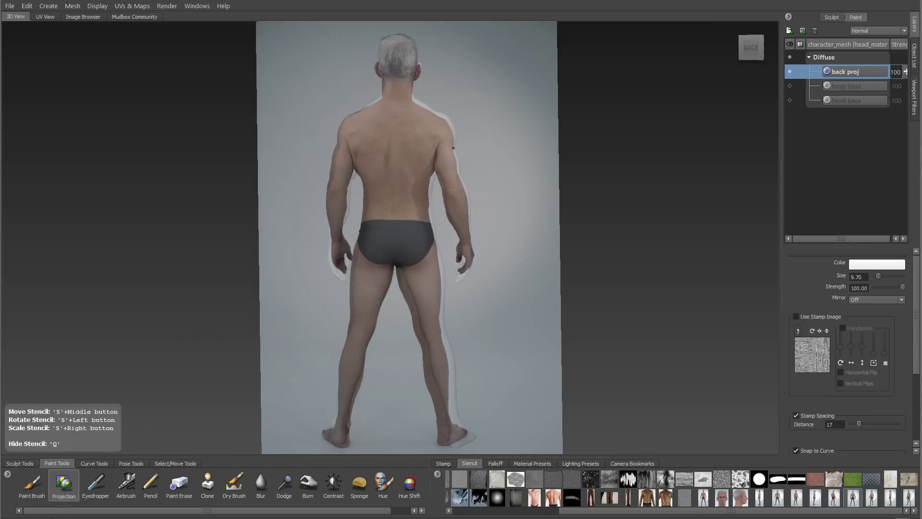
drag(462, 154, 460, 153)
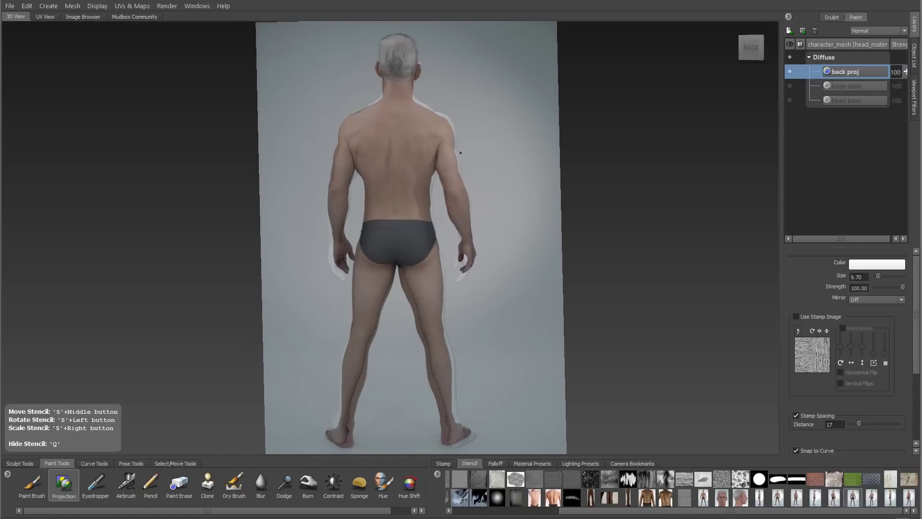
key(q)
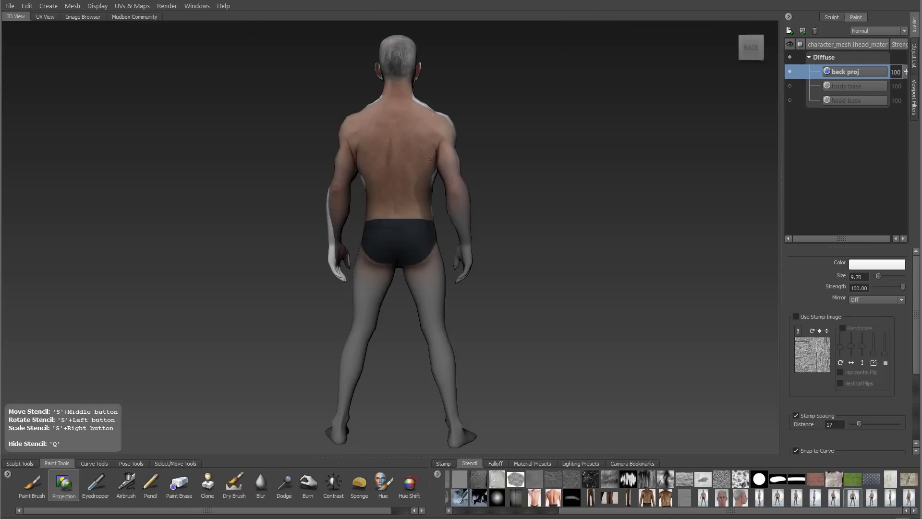
Step: Open the back photo stencil for editing with the Grab sculpt tool
key(q)
click(27, 5)
click(73, 217)
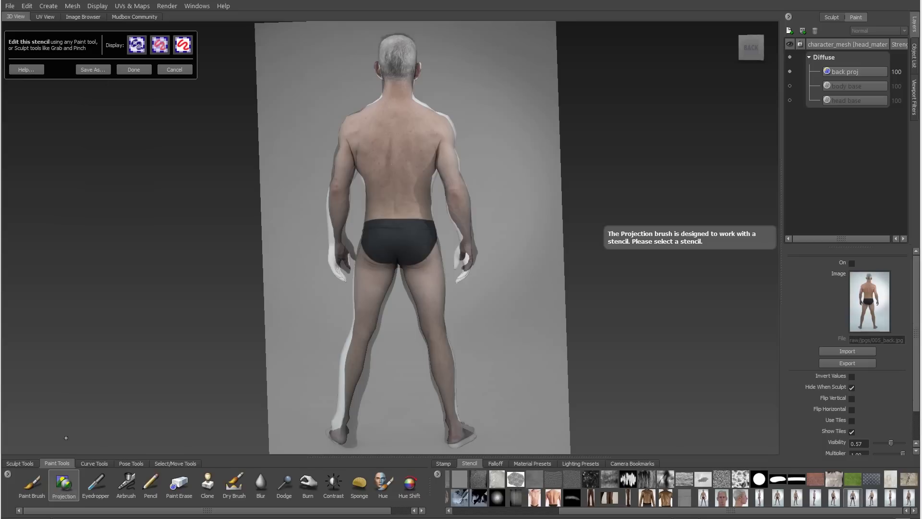
click(20, 463)
click(75, 485)
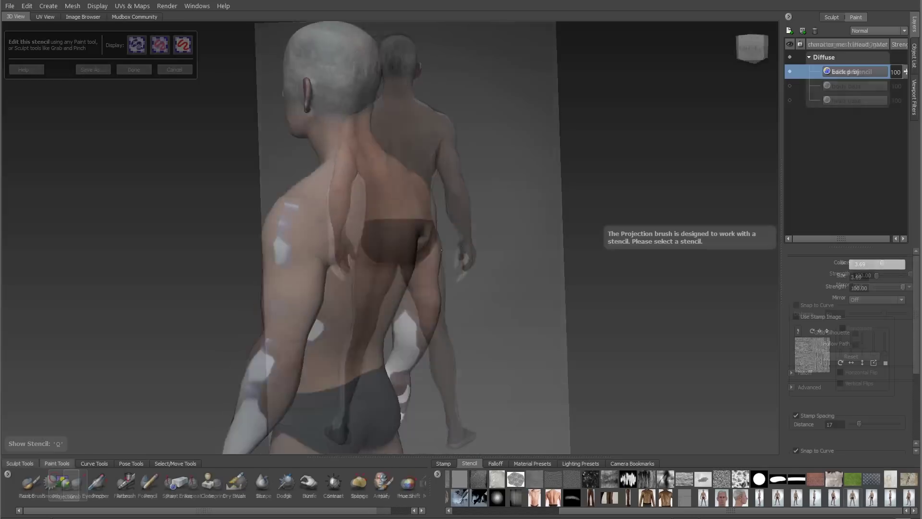
Step: Erase the back projection spilling over the shoulder and side of the neck on the back proj layer
click(179, 485)
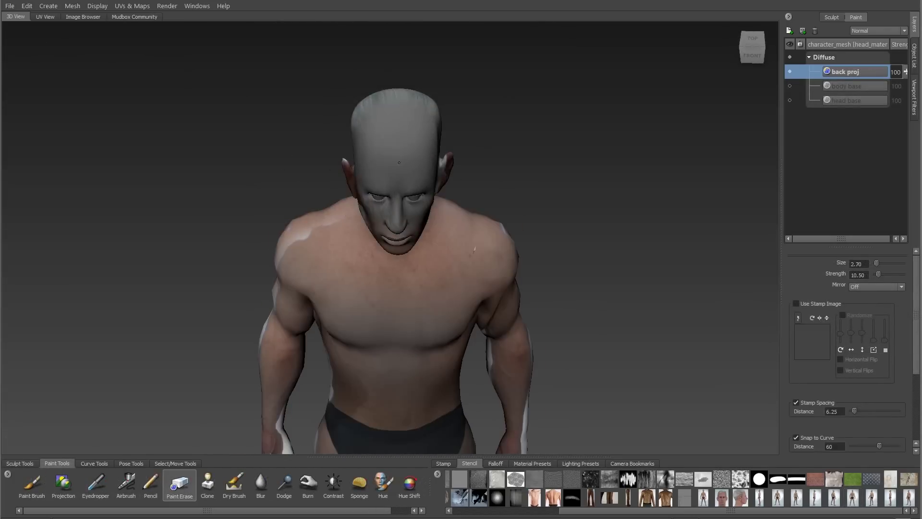
alt+drag(334, 263, 159, 265)
alt+drag(461, 259, 500, 259)
alt+right_drag(462, 269, 517, 292)
mouse_move(516, 292)
mouse_down()
mouse_move(492, 309)
mouse_move(524, 305)
mouse_up()
drag(502, 252, 485, 219)
alt+drag(509, 269, 385, 260)
alt+drag(528, 288, 433, 302)
alt+right_drag(509, 310, 462, 310)
alt+drag(462, 310, 562, 341)
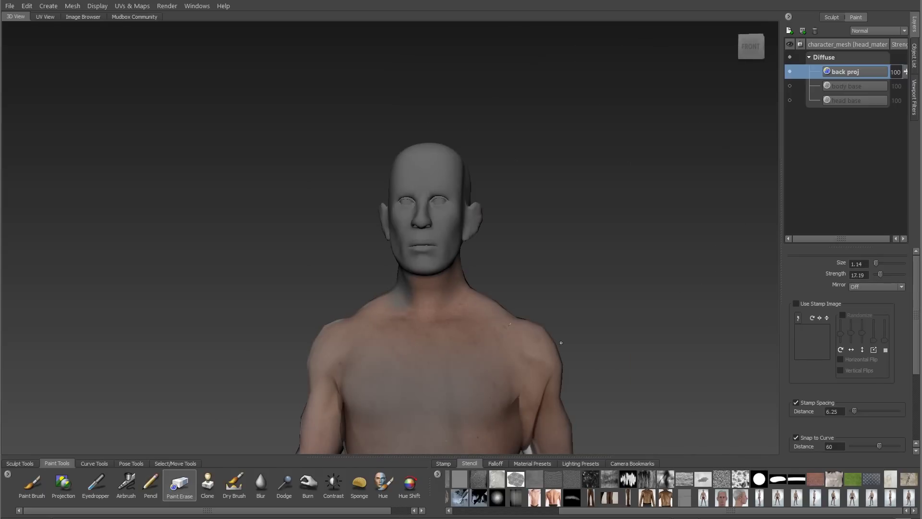
Step: Erase the back projection from the front of the neck, chest and upper arm
drag(421, 360, 430, 336)
alt+middle_drag(443, 367, 504, 257)
drag(433, 241, 394, 283)
alt+middle_drag(432, 337, 418, 288)
mouse_move(427, 351)
mouse_down()
mouse_move(524, 327)
mouse_move(480, 317)
mouse_up()
drag(576, 298, 564, 384)
alt+middle_drag(564, 391, 527, 264)
alt+drag(527, 264, 432, 269)
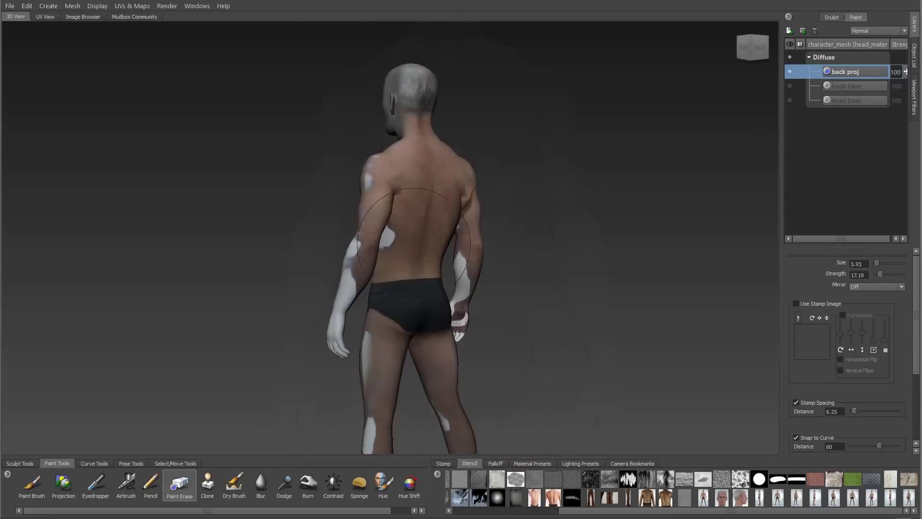
Step: Erase the stray back projection and white patches from the outer shoulder, upper arm and forearm
alt+right_drag(356, 182, 378, 149)
mouse_move(351, 198)
alt+mouse_down()
mouse_move(305, 157)
mouse_move(445, 191)
mouse_move(418, 149)
alt+mouse_up()
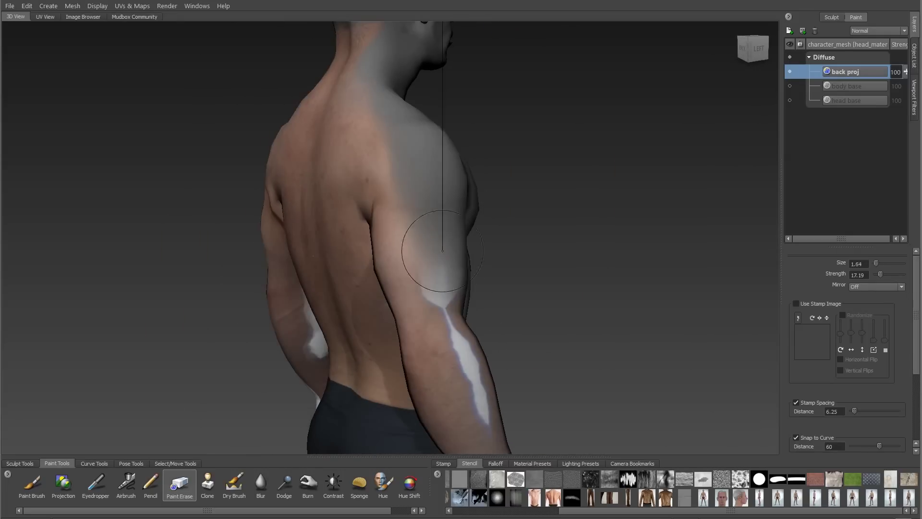
drag(434, 251, 451, 321)
alt+middle_drag(452, 321, 394, 206)
drag(394, 207, 423, 283)
alt+drag(423, 283, 283, 289)
drag(260, 317, 267, 394)
alt+middle_drag(262, 391, 273, 263)
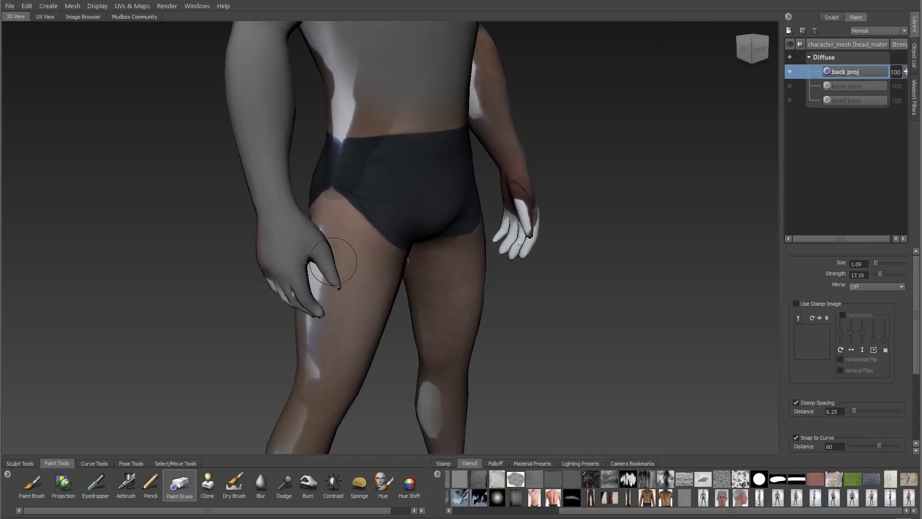
Step: Erase the misaligned back projection from the forearms and hands on both sides of the body
alt+drag(333, 262, 596, 211)
drag(182, 120, 194, 286)
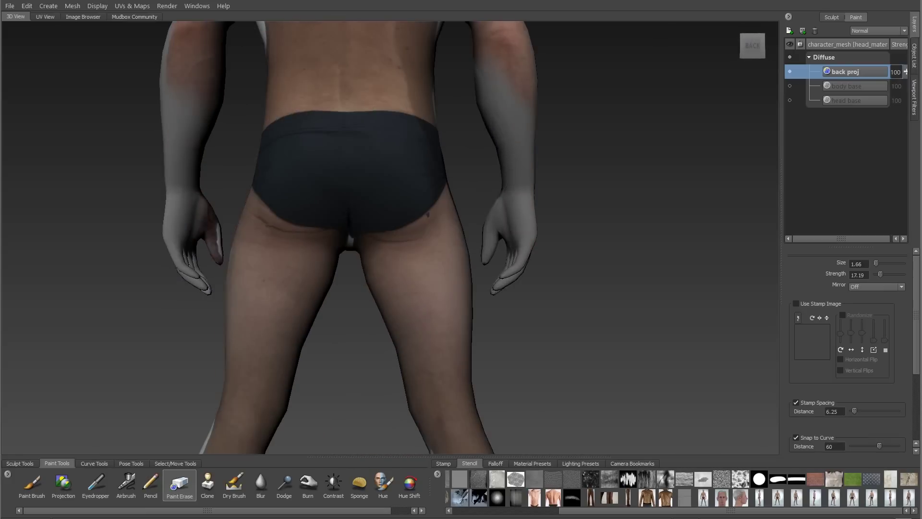
drag(209, 207, 217, 260)
alt+drag(219, 250, 590, 221)
drag(617, 168, 596, 269)
alt+middle_drag(593, 241, 567, 384)
alt+drag(384, 260, 298, 231)
mouse_move(293, 225)
mouse_down()
mouse_move(269, 269)
mouse_move(360, 206)
mouse_up()
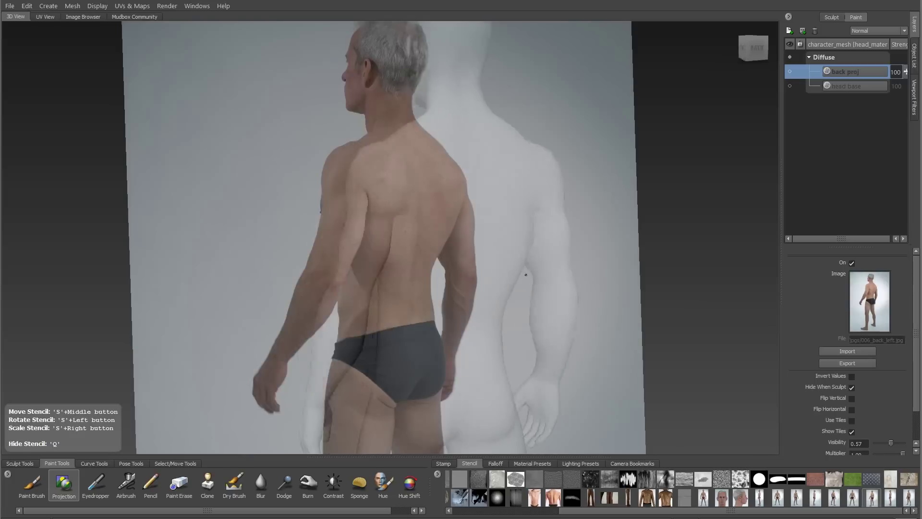
Step: Orbit the model to match the back three-quarter photo and create a paint layer named back 3-4 fix
alt+drag(524, 268, 451, 252)
right_click(859, 135)
click(857, 140)
text(back 3-4 fix)
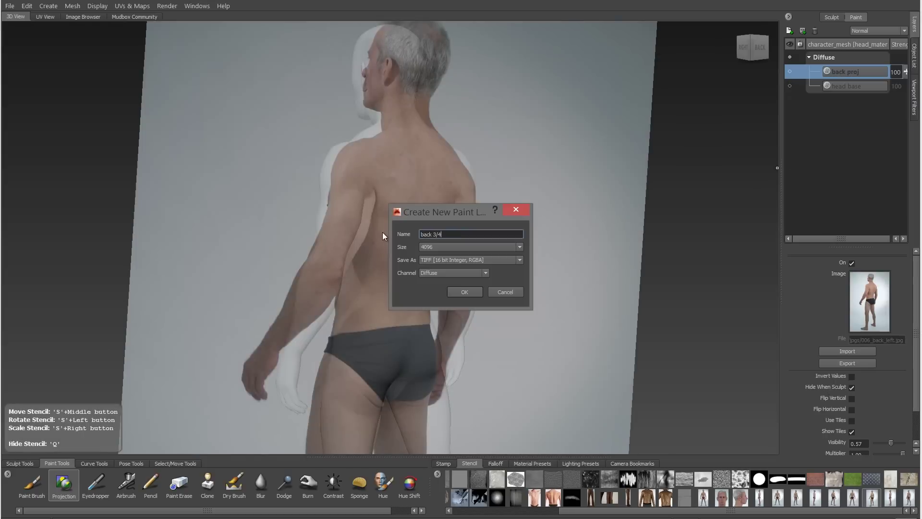
key(Return)
Step: Project the back three-quarter photo onto the back and waist with mirroring off, and hide the stencil
click(64, 484)
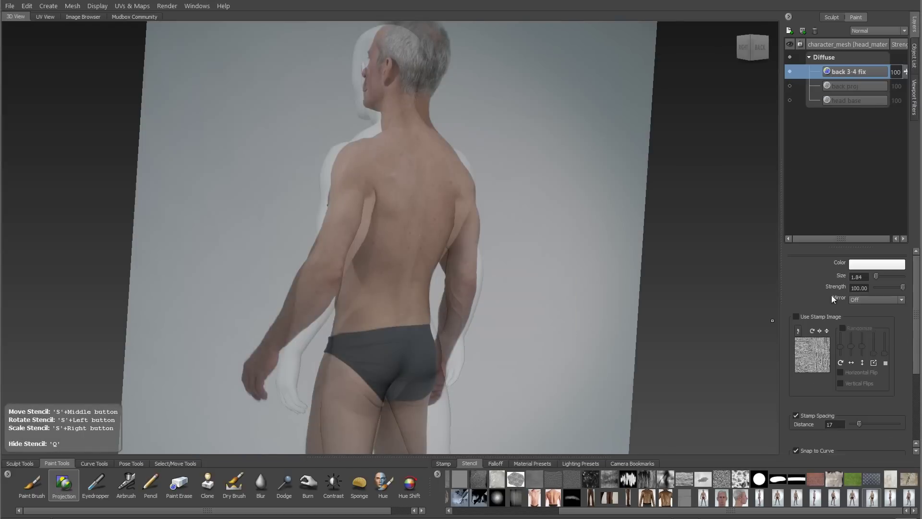
mouse_move(388, 254)
mouse_down()
mouse_move(374, 283)
mouse_move(406, 192)
mouse_move(382, 166)
mouse_up()
click(852, 300)
click(855, 307)
key(q)
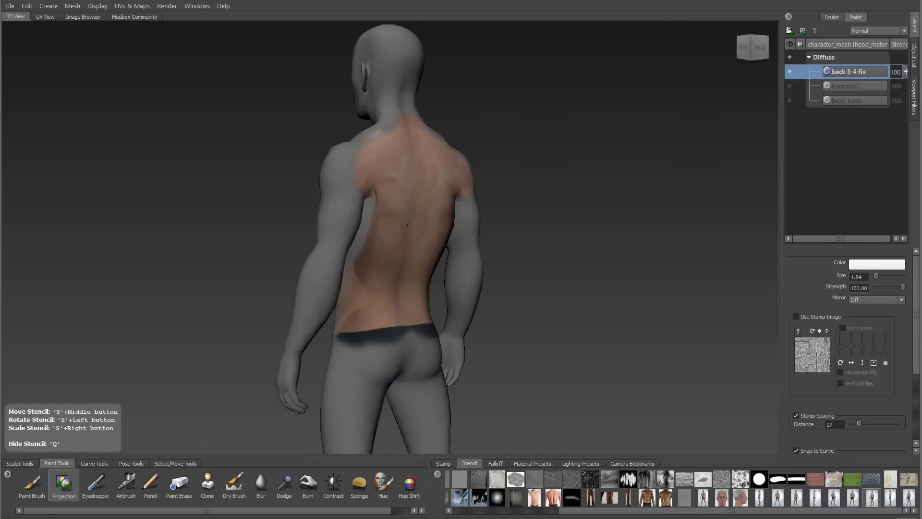
Step: Show the back three-quarter stencil and move and rotate it over the model's back and waist
key(q)
mouse_move(418, 282)
alt+mouse_down()
mouse_move(430, 267)
mouse_move(425, 281)
alt+mouse_up()
middle_drag(425, 281, 429, 264)
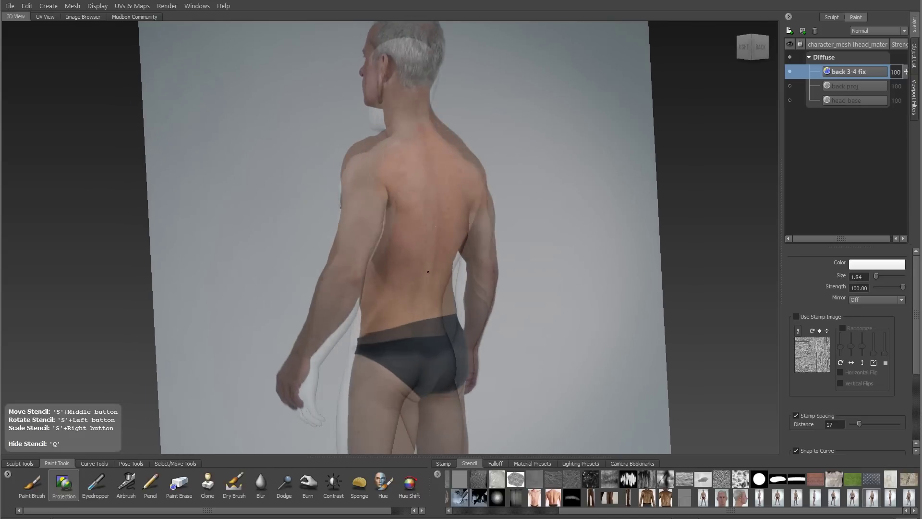
drag(429, 264, 440, 245)
middle_drag(440, 244, 443, 244)
Step: Show the back proj layer and realign the model and back three-quarter stencil to match the arm and shoulder
click(789, 86)
key(q)
alt+drag(441, 211, 365, 231)
key(q)
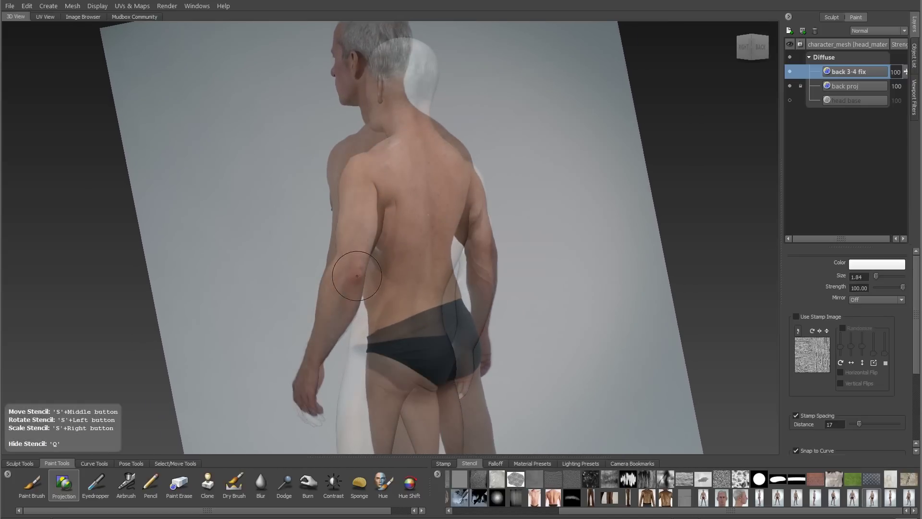
middle_drag(393, 292, 397, 284)
drag(397, 284, 401, 278)
middle_drag(402, 278, 401, 274)
alt+drag(402, 274, 422, 279)
key(q)
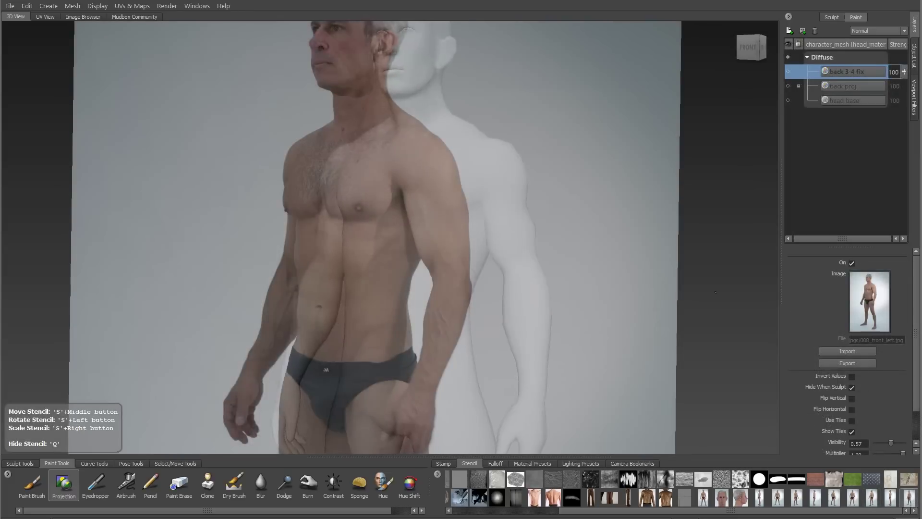
Step: Scale and position the front-left photo over the torso and create a 4096 paint layer named front 3 4 left
alt+drag(379, 250, 390, 253)
middle_drag(390, 253, 399, 255)
right_drag(399, 254, 447, 278)
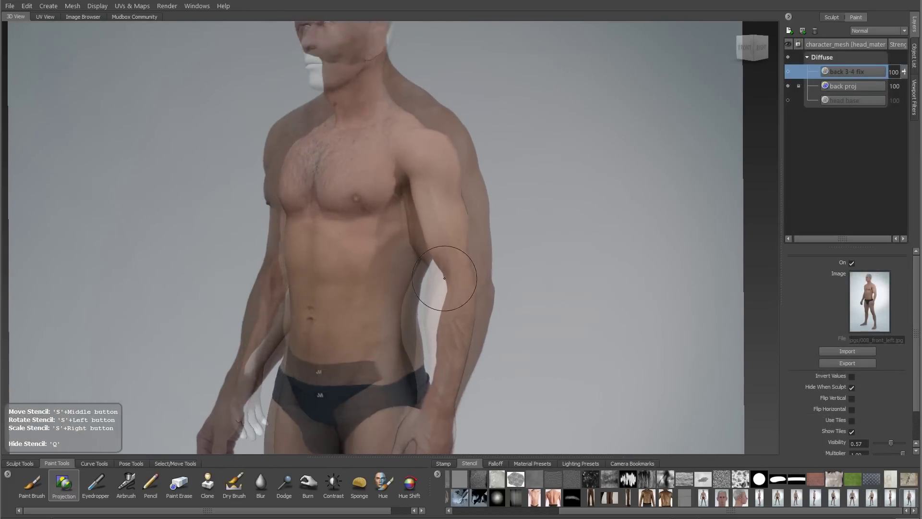
alt+drag(439, 278, 423, 277)
click(789, 31)
text(front 3 4 left)
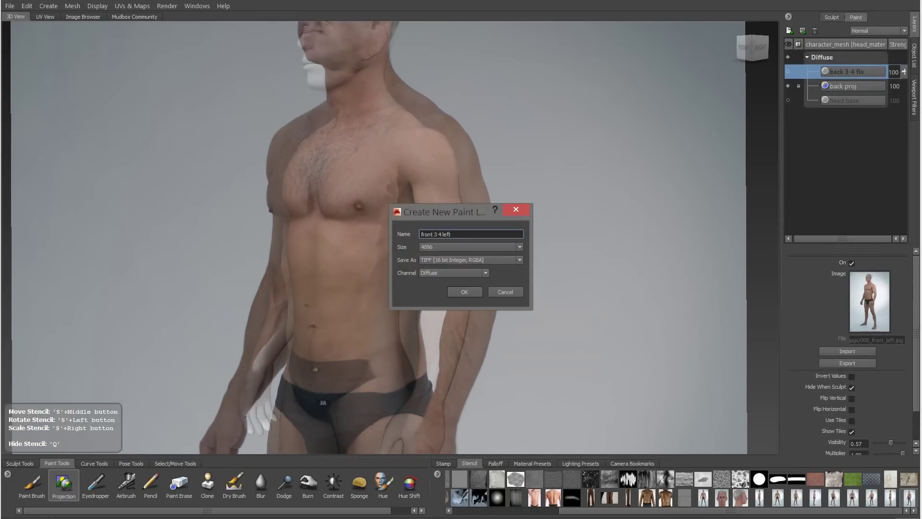
key(Return)
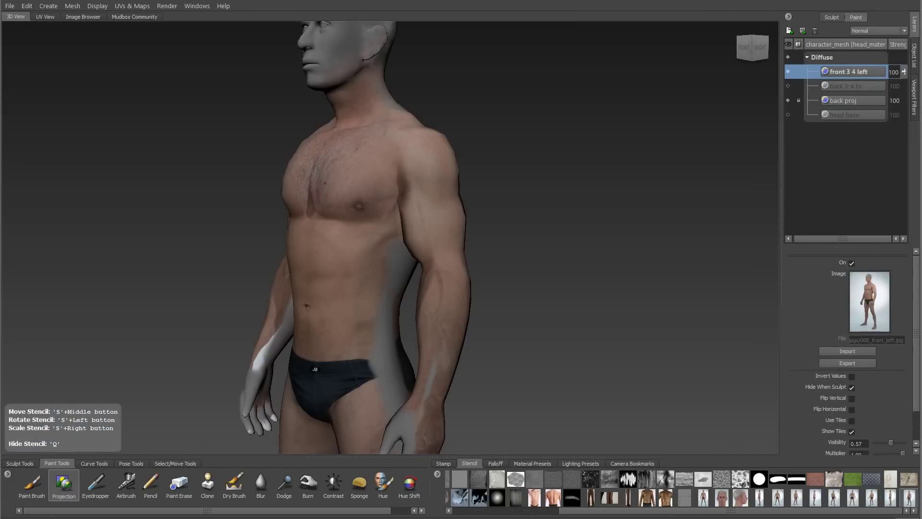
Step: Move and rotate the front-left stencil to line the photo up with the model's chest and arm
drag(326, 183, 330, 184)
middle_drag(331, 183, 334, 203)
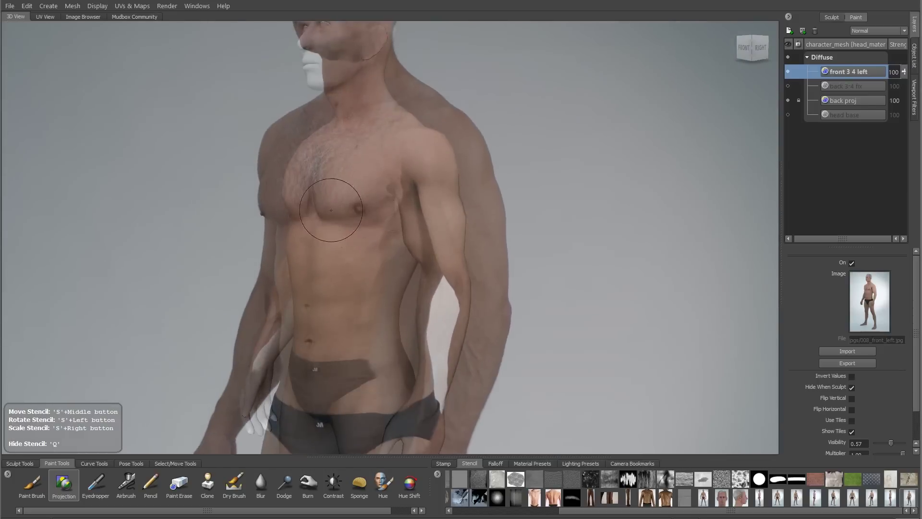
drag(334, 203, 374, 183)
middle_drag(376, 182, 382, 178)
mouse_move(383, 179)
mouse_down()
mouse_move(368, 202)
mouse_move(394, 195)
mouse_up()
middle_drag(427, 253, 438, 254)
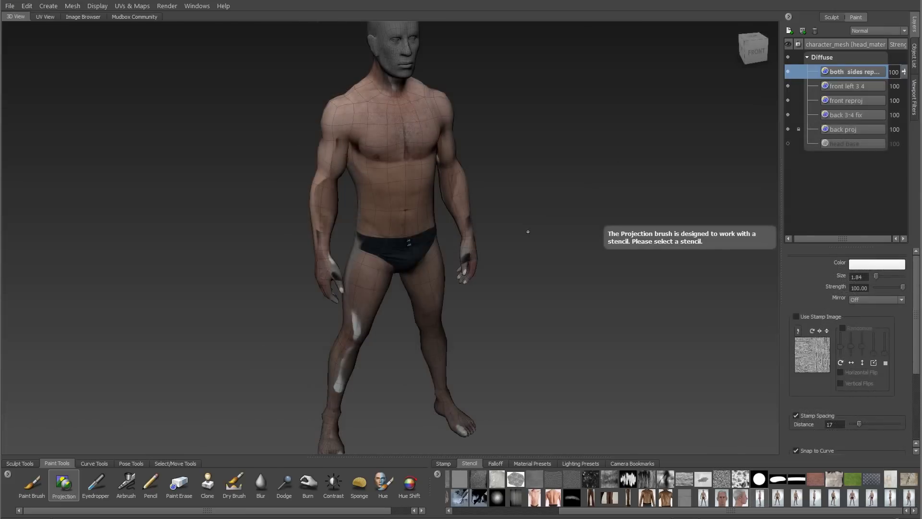
Step: Hide all the projection layers and create a 4096 paint layer named base color
alt+drag(528, 231, 275, 250)
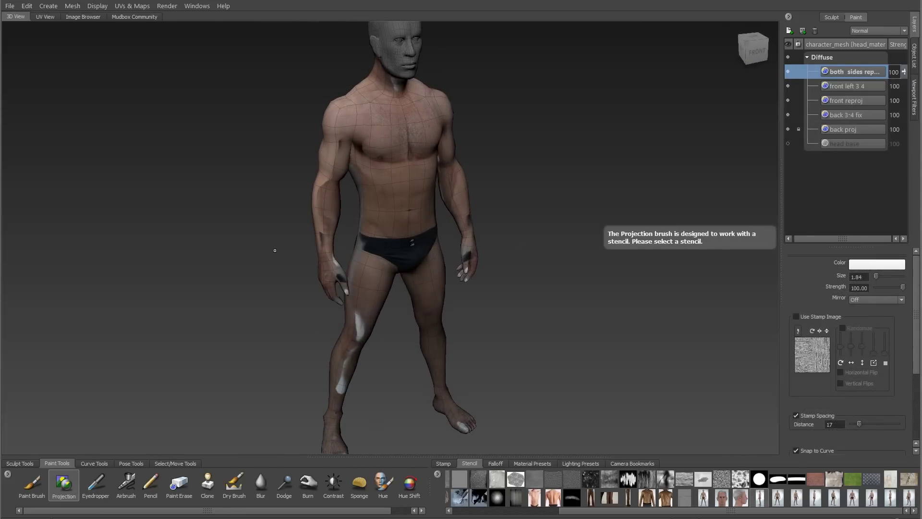
mouse_move(788, 75)
mouse_down()
mouse_move(788, 128)
mouse_move(831, 173)
mouse_up()
right_click(832, 176)
click(863, 187)
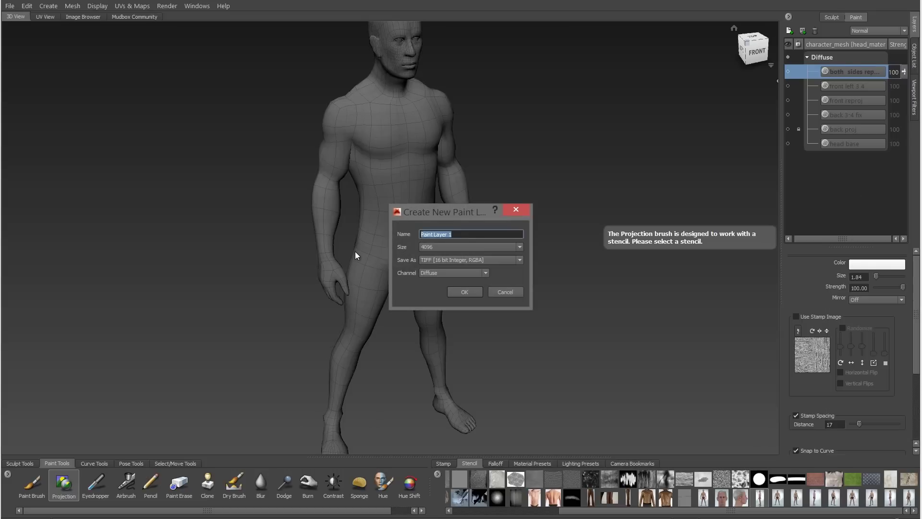
text(base color)
click(447, 247)
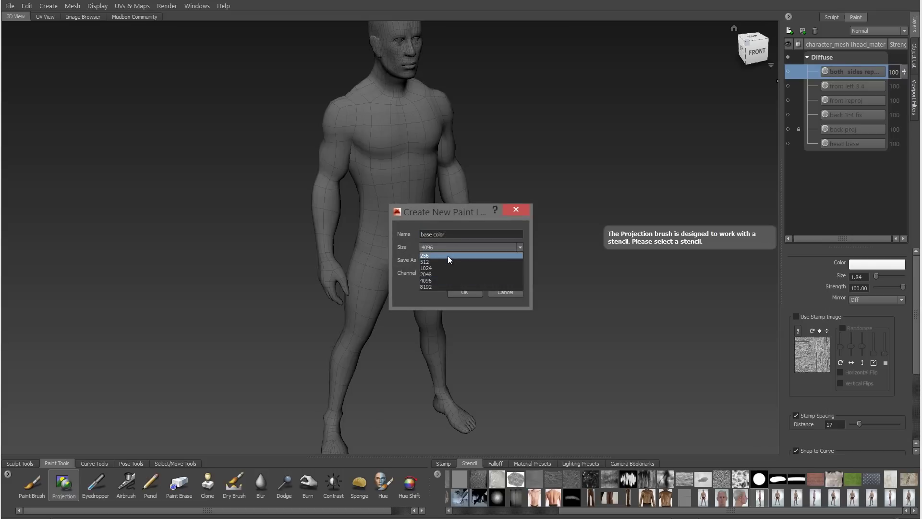
click(453, 281)
click(460, 292)
Step: Sample a skin tone from the abdomen of the back proj layer and flood the base color layer with it
click(36, 487)
click(788, 144)
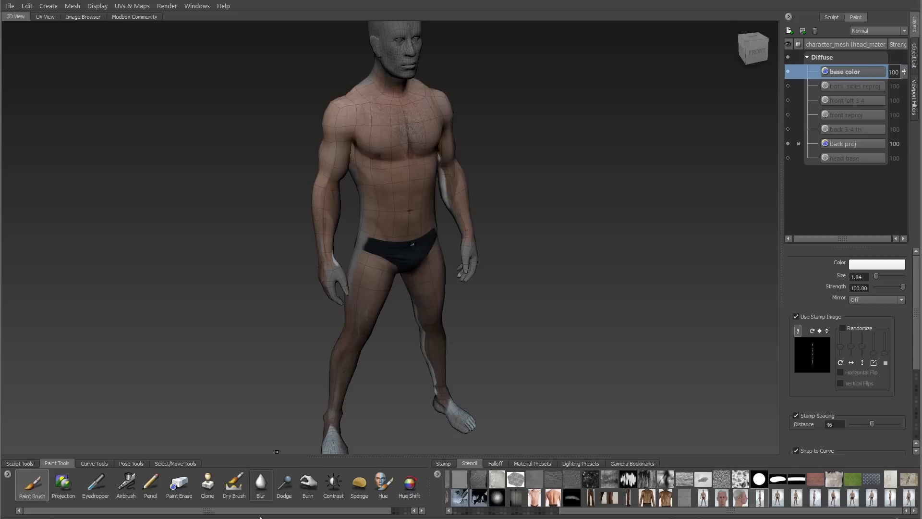
click(95, 482)
click(391, 195)
click(32, 482)
click(788, 143)
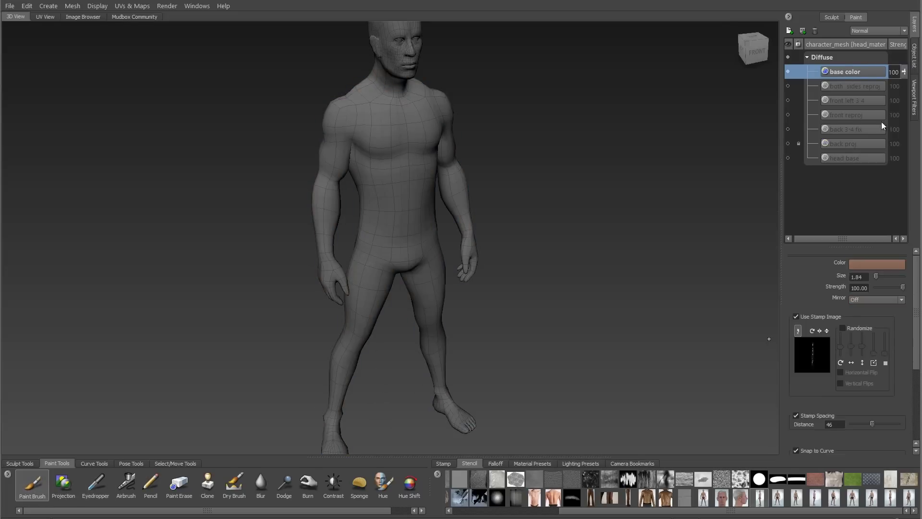
scroll(860, 390, down, 3)
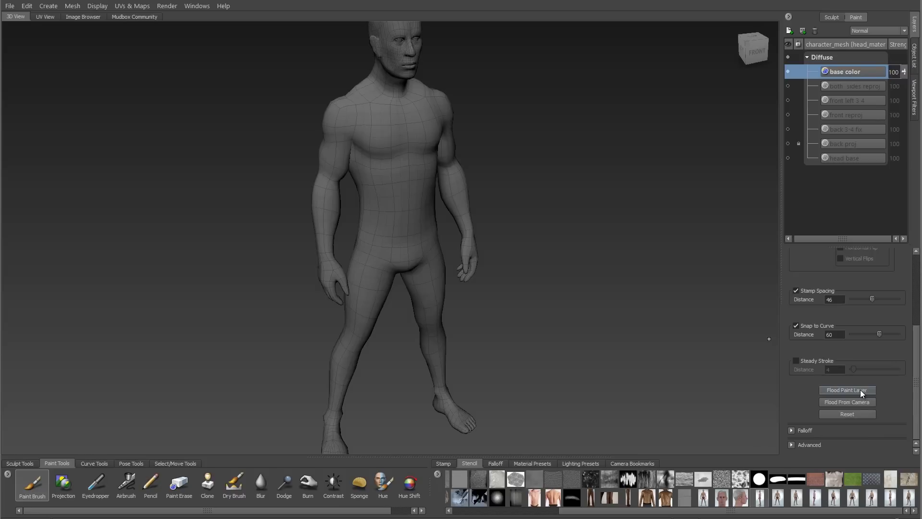
click(860, 390)
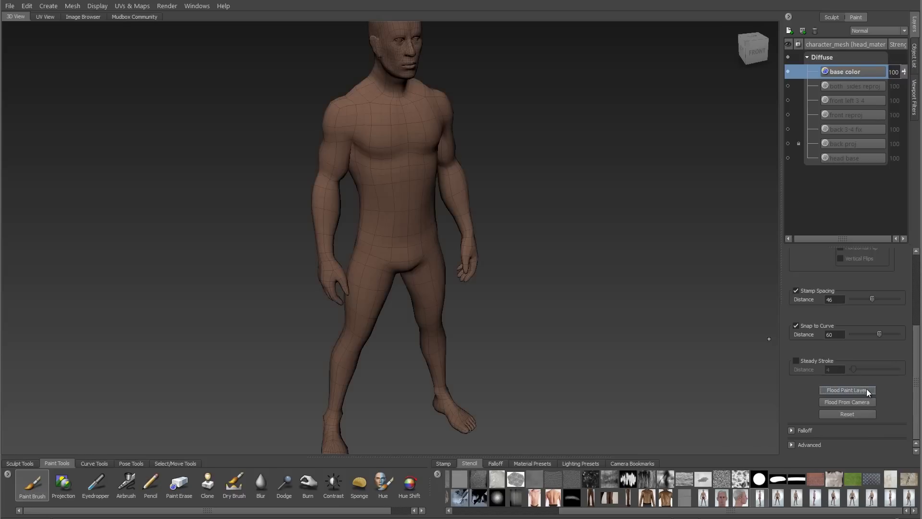
Step: Move base color to the bottom of the layer stack, and show and select the back 3-4 fix layer
drag(844, 70, 840, 172)
click(788, 115)
alt+drag(720, 159, 677, 161)
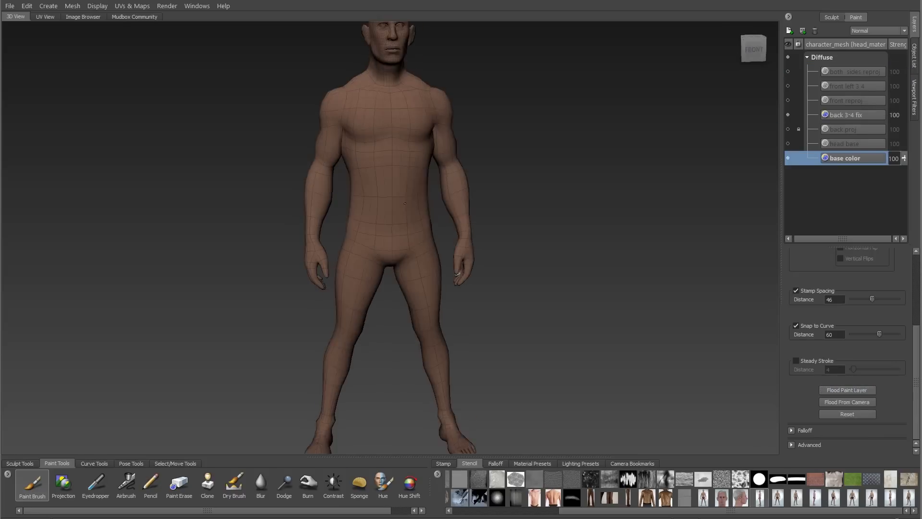
alt+middle_drag(677, 161, 699, 181)
alt+right_drag(699, 181, 721, 178)
click(833, 115)
alt+drag(721, 192, 593, 207)
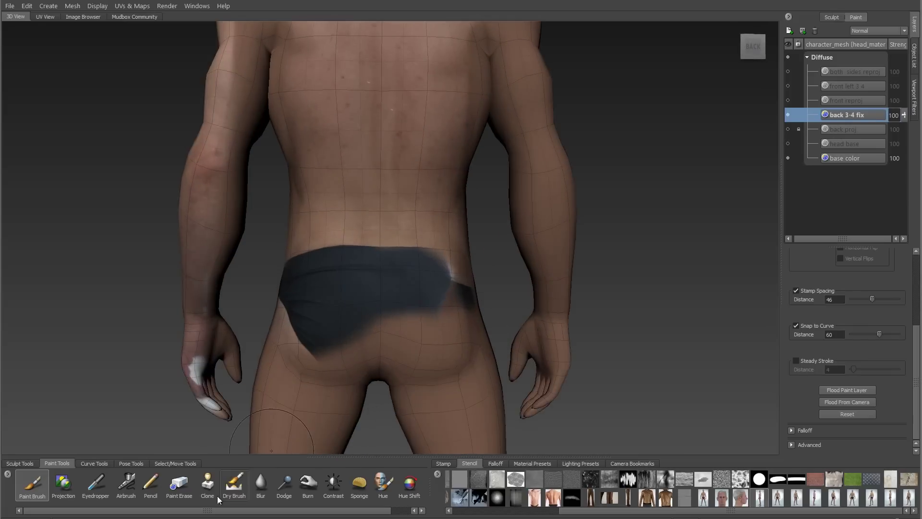
Step: Use Paint Erase on the back 3-4 fix layer to clean stray projection around the briefs and hand
click(180, 487)
alt+drag(555, 257, 516, 264)
scroll(863, 294, up, 3)
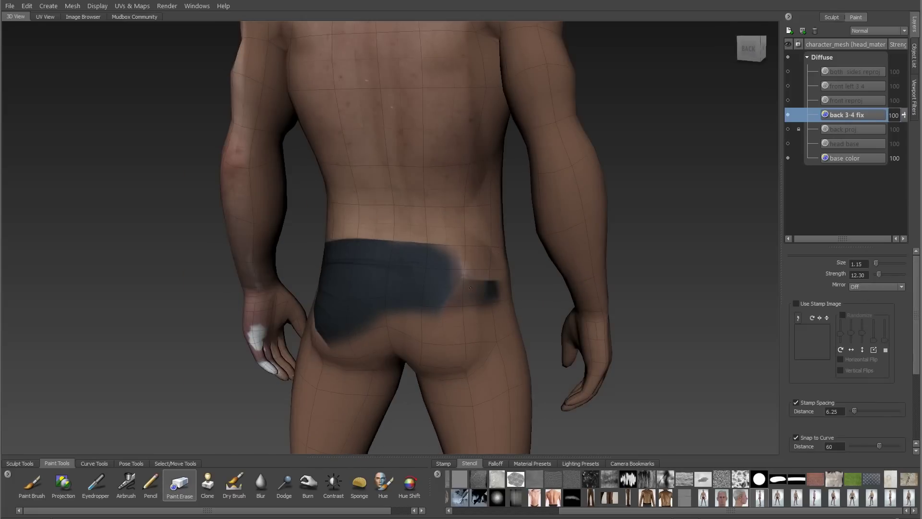
alt+drag(461, 320, 340, 158)
alt+drag(318, 281, 307, 173)
scroll(384, 124, down, 4)
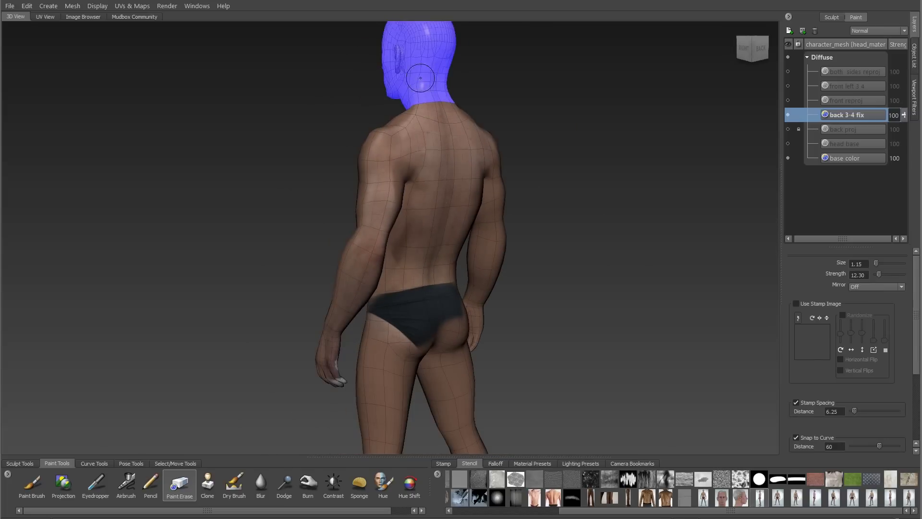
alt+drag(425, 83, 432, 84)
key(Up)
mouse_move(444, 53)
alt+middle_down()
mouse_move(428, 108)
mouse_move(435, 30)
alt+middle_up()
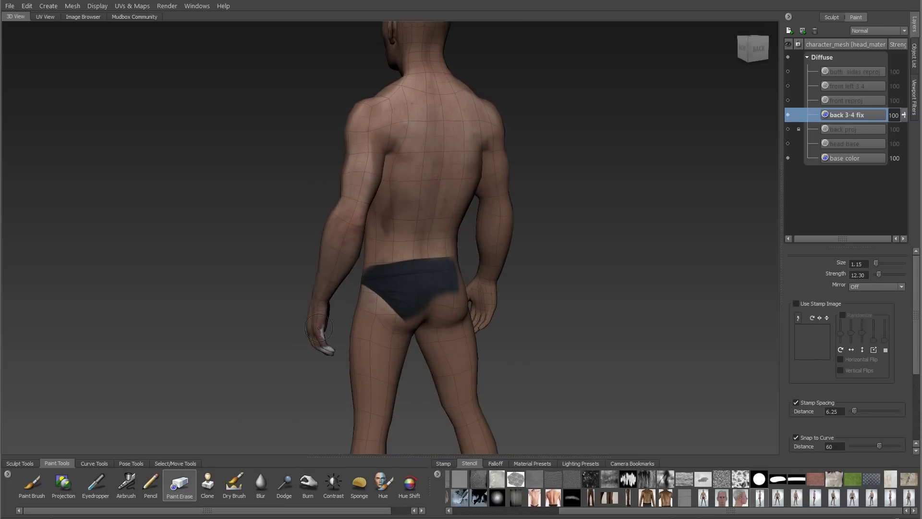
Step: Lock and hide the back 3-4 fix layer, and show and select the front reproj layer
click(798, 115)
click(788, 114)
click(788, 100)
click(848, 100)
Step: Erase the stray front projection from the outer arm and the top of the shoulder
alt+drag(336, 240, 461, 240)
alt+right_drag(337, 250, 370, 259)
mouse_move(331, 293)
mouse_down()
mouse_move(348, 266)
mouse_move(313, 358)
mouse_up()
alt+middle_drag(314, 188, 376, 353)
alt+drag(346, 158, 358, 202)
drag(357, 183, 355, 211)
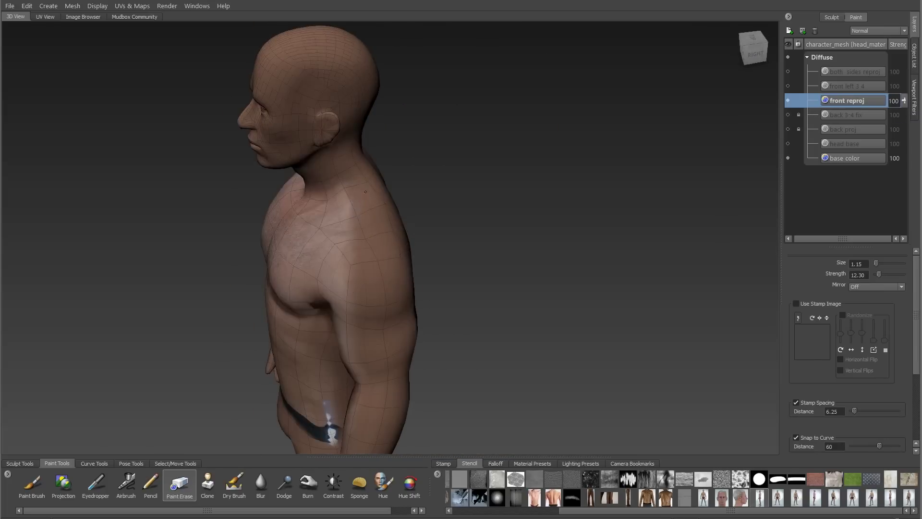
Step: Erase the white streak on the hip and the stray front projection along the side and inner arm
alt+middle_drag(355, 269, 384, 192)
alt+drag(365, 240, 403, 202)
alt+right_drag(336, 211, 381, 218)
drag(368, 271, 372, 374)
mouse_move(230, 289)
alt+mouse_down()
mouse_move(282, 288)
mouse_move(293, 216)
alt+mouse_up()
drag(408, 184, 410, 215)
alt+drag(483, 354, 408, 277)
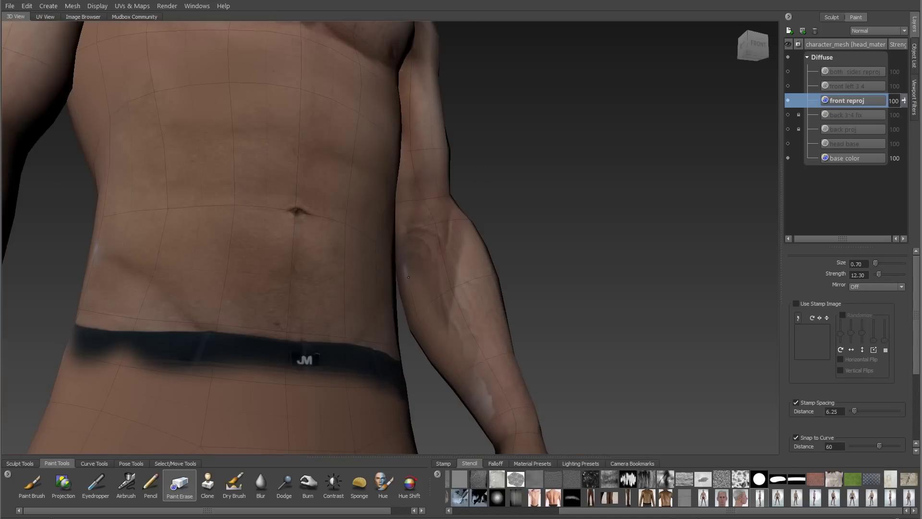
Step: Erase the white background patches from the opposite forearm and upper arm on the front reproj layer
alt+drag(489, 420, 455, 299)
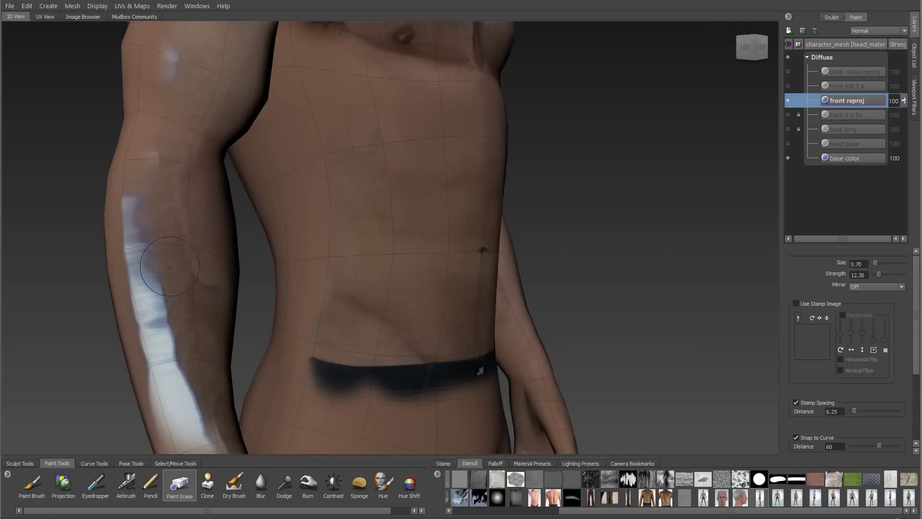
alt+drag(170, 266, 200, 279)
drag(173, 240, 197, 365)
alt+middle_drag(207, 374, 207, 193)
mouse_move(211, 163)
mouse_down()
mouse_move(218, 211)
mouse_move(266, 283)
mouse_up()
alt+middle_drag(240, 120, 307, 409)
alt+drag(332, 201, 287, 179)
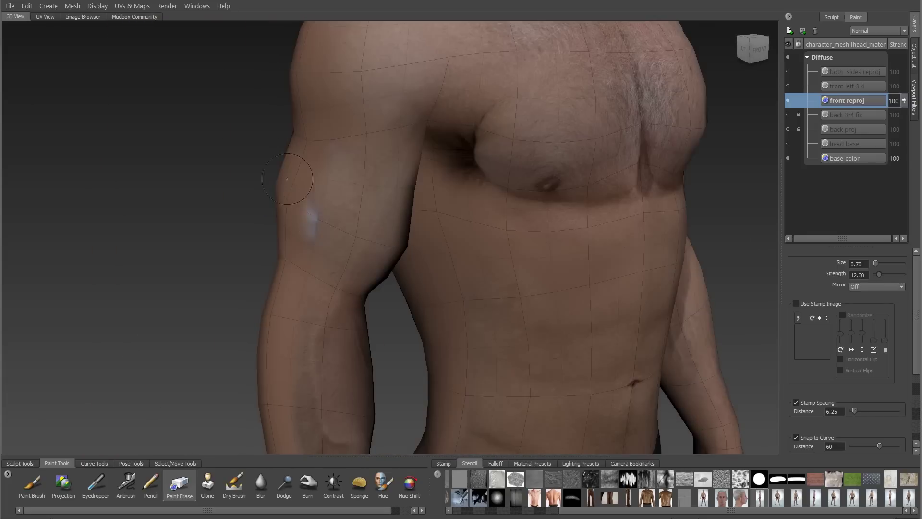
Step: Erase the remaining patch on the upper arm and the stray front projection down the side of the leg
alt+middle_drag(318, 147, 336, 365)
alt+drag(336, 269, 509, 269)
alt+right_drag(509, 269, 500, 231)
mouse_move(500, 230)
alt+mouse_down()
mouse_move(454, 220)
mouse_move(485, 211)
alt+mouse_up()
drag(345, 307, 358, 308)
alt+middle_drag(332, 355, 469, 154)
drag(469, 154, 408, 370)
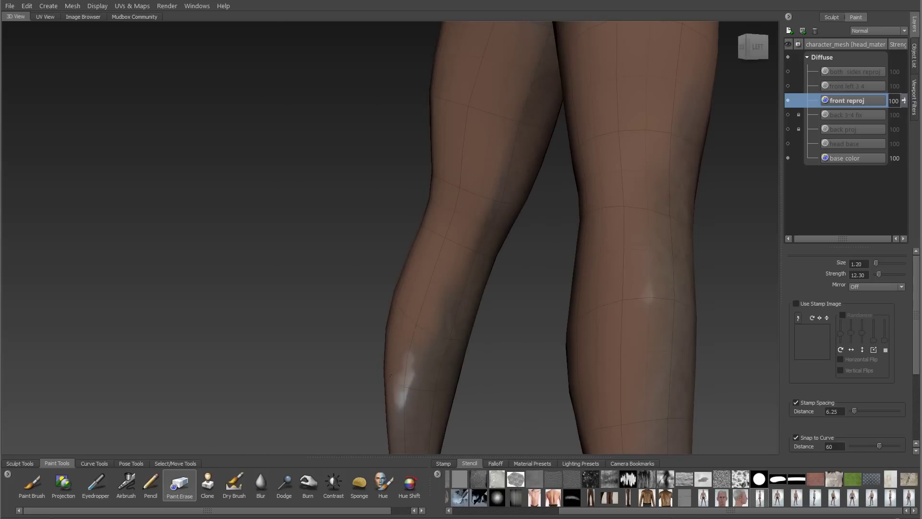
Step: Erase the white front projection patches from the lower leg and the outer edge of the foot
alt+middle_drag(401, 427, 408, 240)
alt+drag(409, 240, 411, 306)
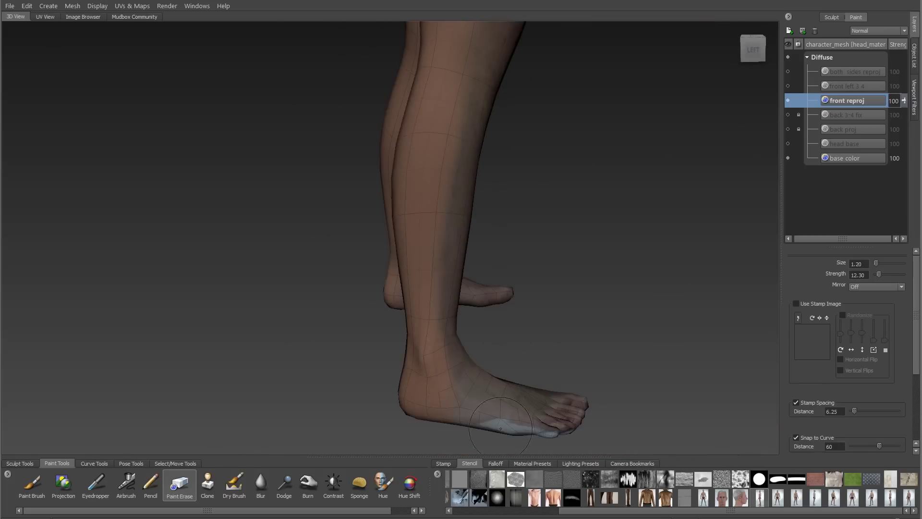
drag(514, 429, 550, 432)
alt+drag(550, 432, 393, 418)
alt+middle_drag(358, 48, 416, 184)
drag(416, 184, 421, 183)
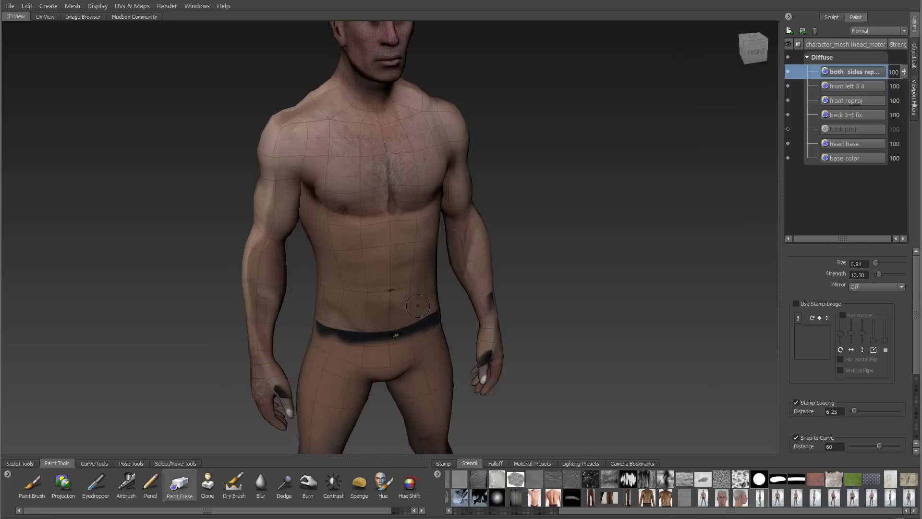
Step: Examine the torso, arms and hands from several angles to check how the visible projection layers blend
alt+drag(413, 277, 431, 276)
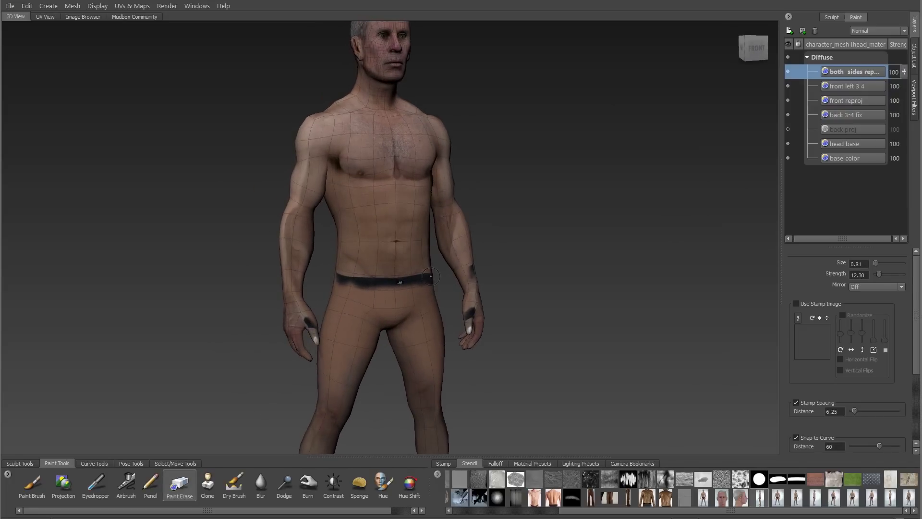
mouse_move(366, 266)
alt+mouse_down()
mouse_move(450, 163)
mouse_move(444, 246)
mouse_move(372, 226)
mouse_move(446, 193)
mouse_move(452, 213)
alt+mouse_up()
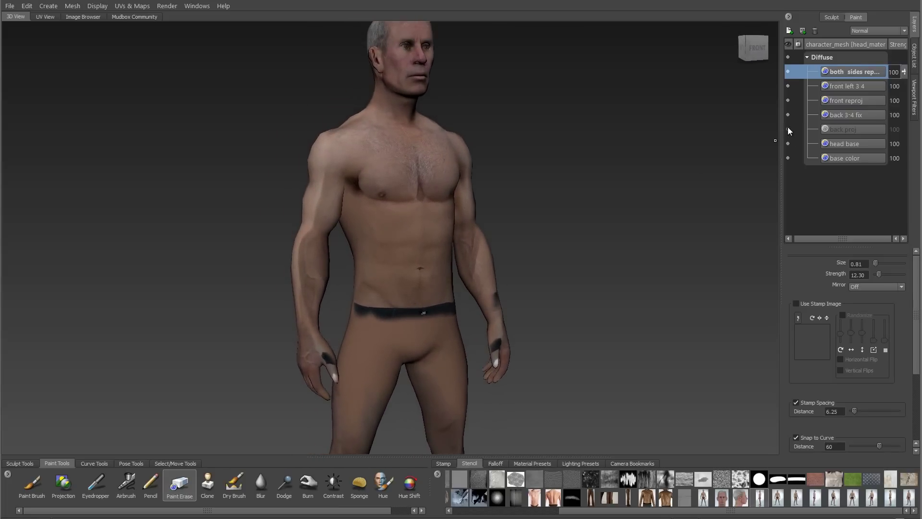
alt+drag(459, 285, 434, 267)
alt+right_drag(435, 267, 449, 298)
alt+drag(449, 298, 395, 298)
alt+right_drag(395, 298, 370, 283)
alt+middle_drag(379, 307, 432, 192)
alt+drag(447, 250, 523, 266)
alt+right_drag(523, 266, 517, 149)
alt+middle_drag(517, 149, 489, 231)
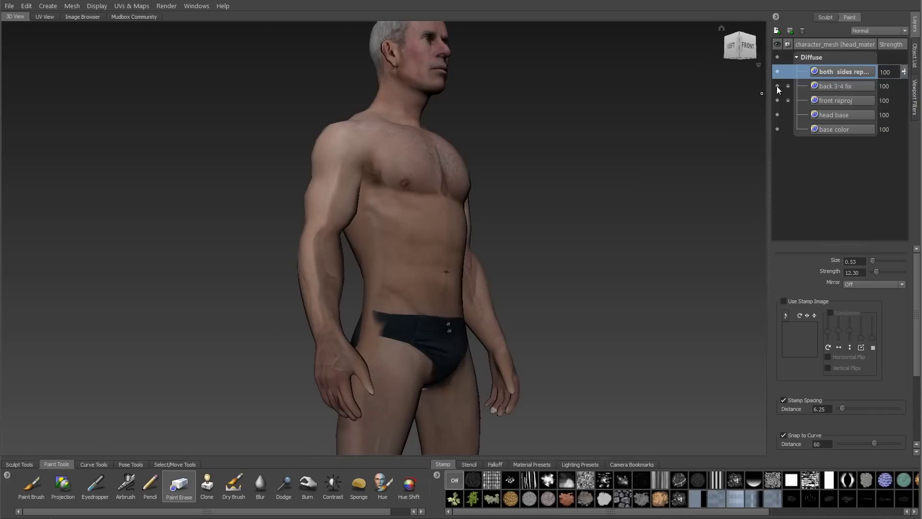
Step: Adjust the color of the both sides reprojection layer, setting its Value to -16
right_click(848, 75)
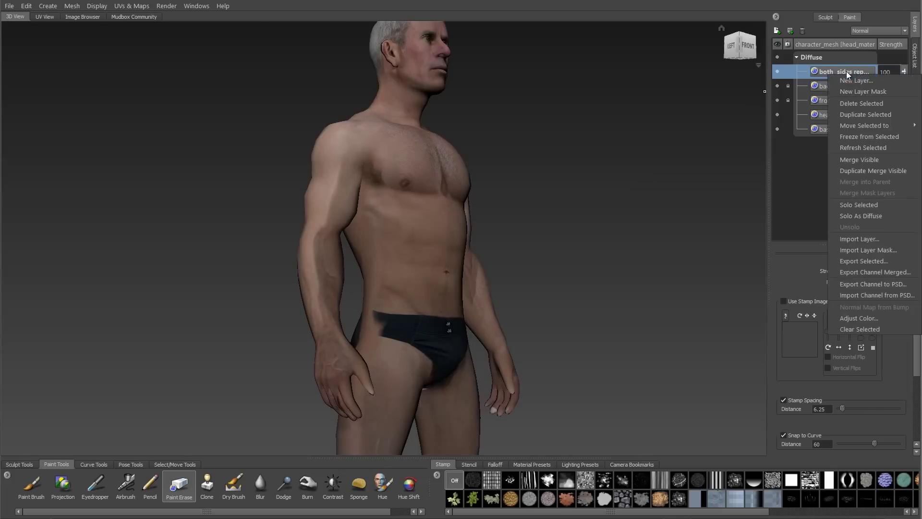
click(895, 318)
drag(480, 117, 589, 137)
alt+drag(408, 216, 441, 219)
alt+right_drag(432, 211, 473, 252)
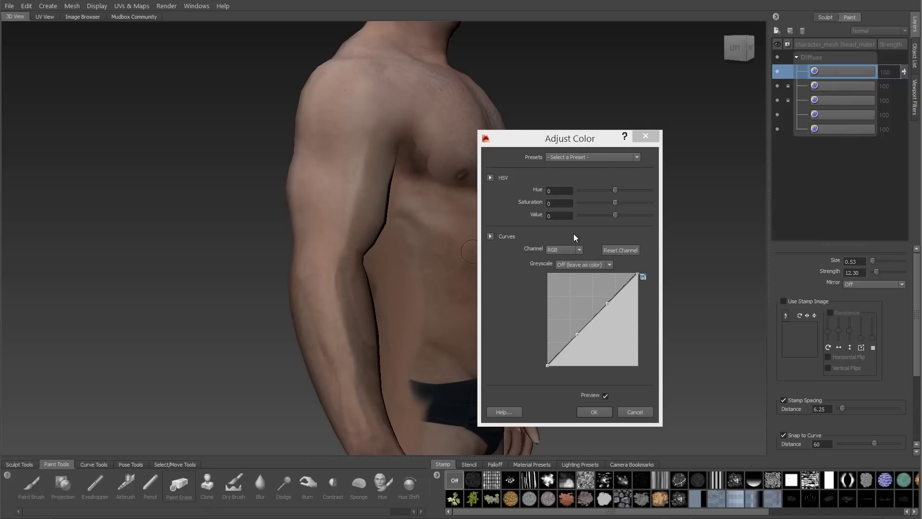
drag(615, 214, 609, 217)
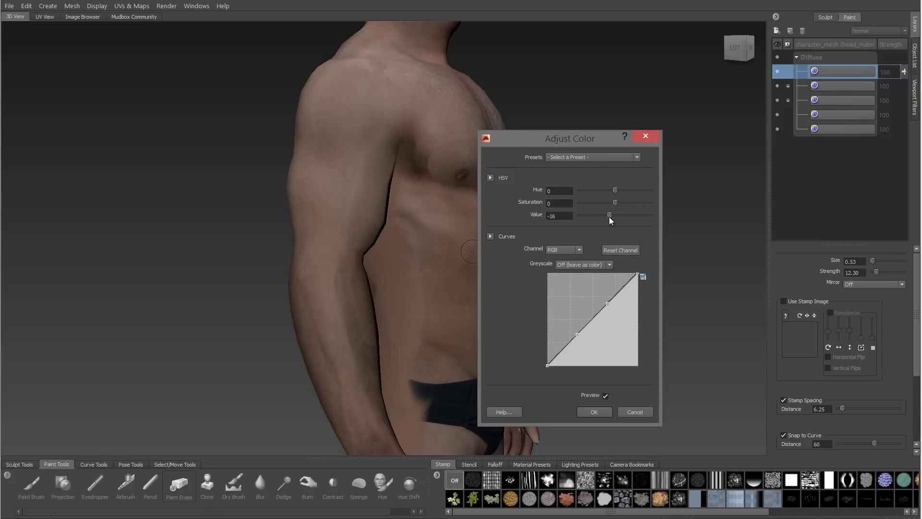
Step: Set the Saturation to 1 in the color adjustment of the both sides reprojection layer and accept the adjustment
alt+drag(413, 202, 346, 158)
alt+middle_drag(332, 96, 333, 196)
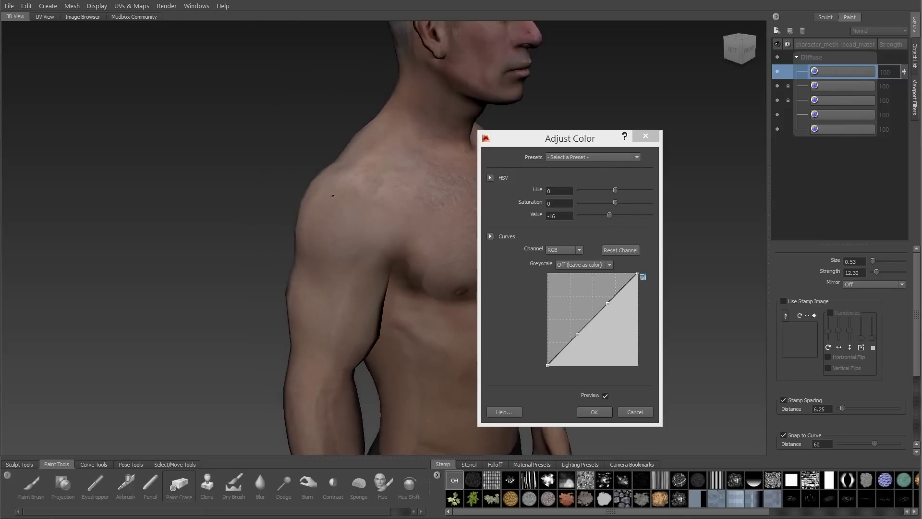
alt+right_drag(333, 195, 434, 216)
click(616, 204)
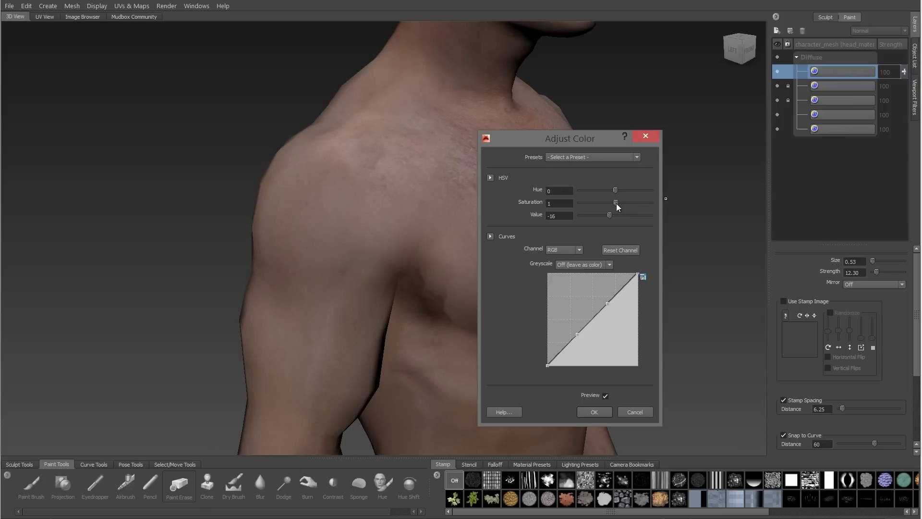
drag(617, 203, 615, 203)
alt+drag(390, 253, 324, 240)
alt+middle_drag(359, 326, 361, 120)
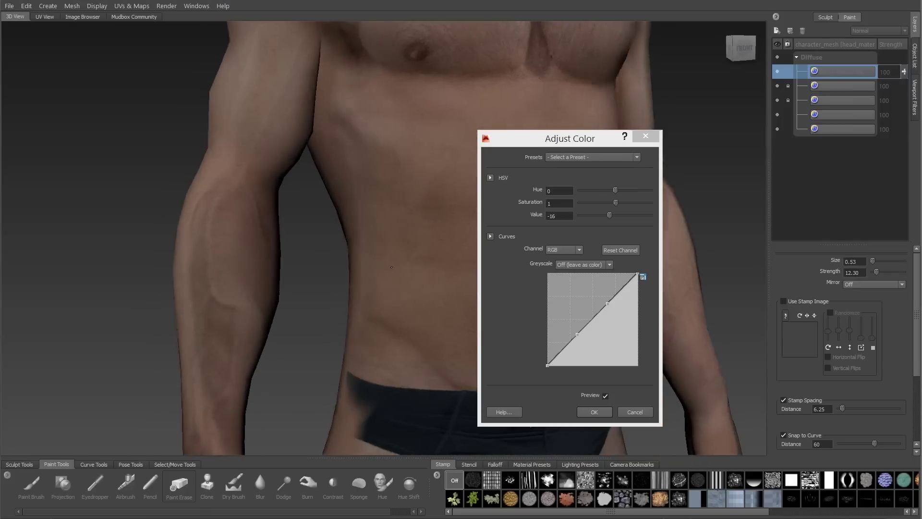
alt+drag(346, 269, 200, 258)
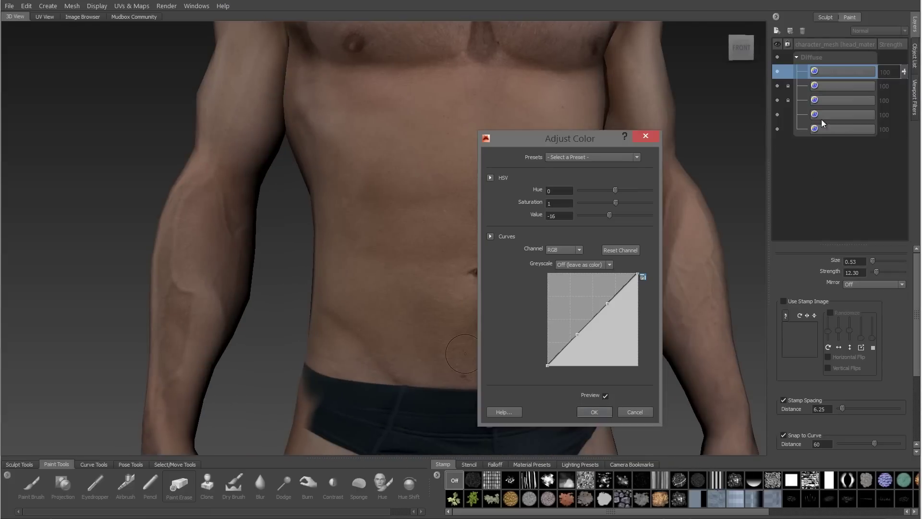
click(594, 411)
Step: Brighten the forearm on the front reproj layer with the Dodge tool, working around it from the front and side
click(837, 101)
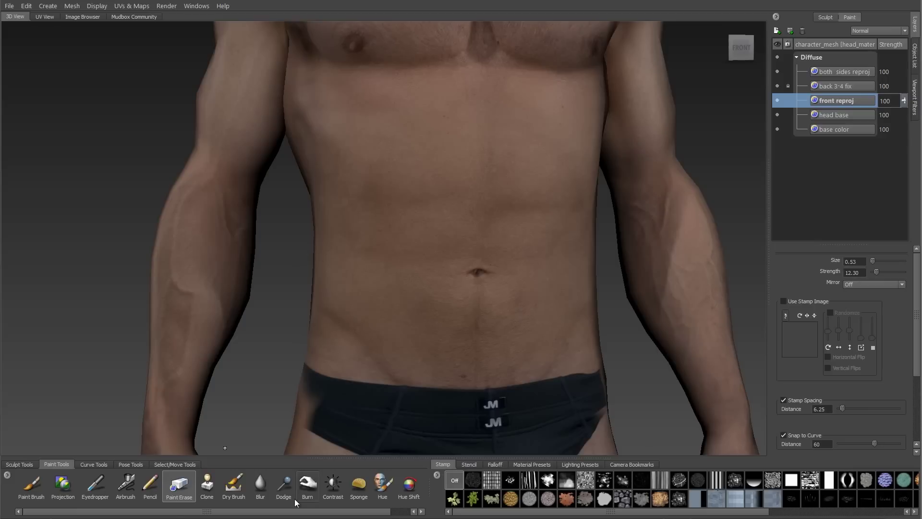
click(284, 486)
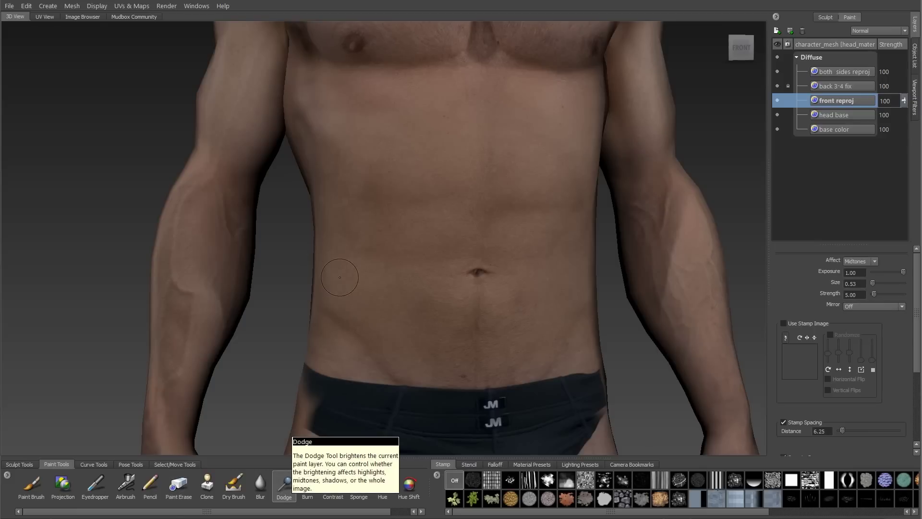
alt+middle_drag(339, 277, 473, 325)
alt+drag(474, 326, 446, 328)
drag(309, 233, 317, 232)
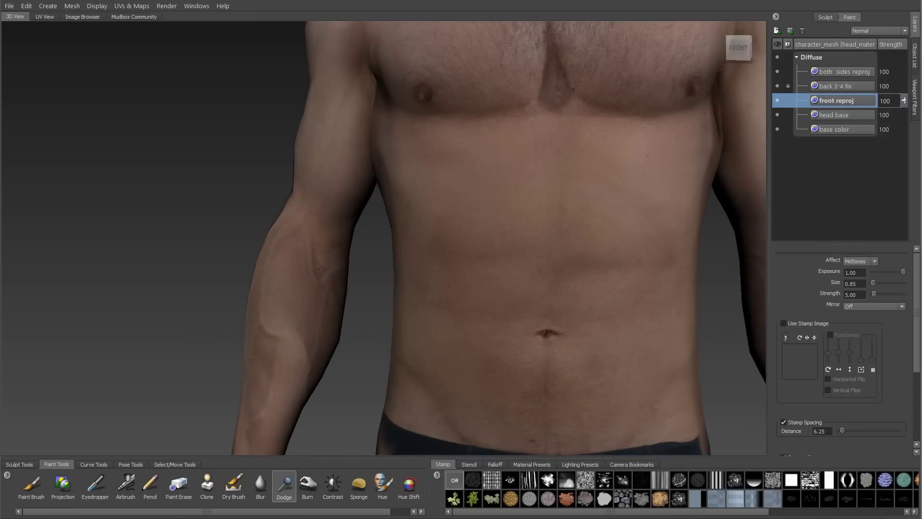
alt+drag(320, 268, 335, 265)
drag(301, 259, 449, 354)
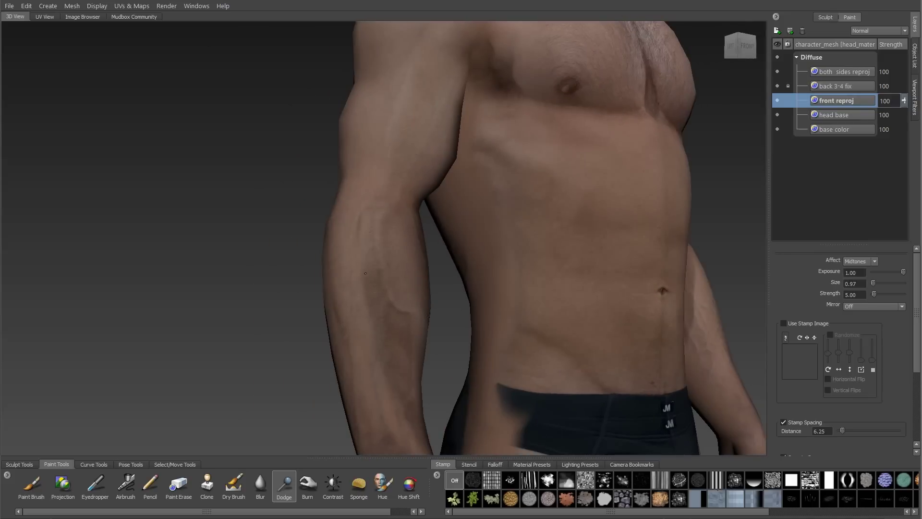
drag(365, 274, 404, 419)
mouse_move(404, 385)
alt+mouse_down()
mouse_move(375, 356)
mouse_move(326, 337)
alt+mouse_up()
drag(335, 307, 321, 384)
Step: Dodge the veined forearm of the opposite arm on the front reproj layer
alt+middle_drag(601, 231, 385, 336)
alt+right_drag(385, 336, 442, 317)
drag(526, 244, 514, 350)
drag(490, 265, 518, 369)
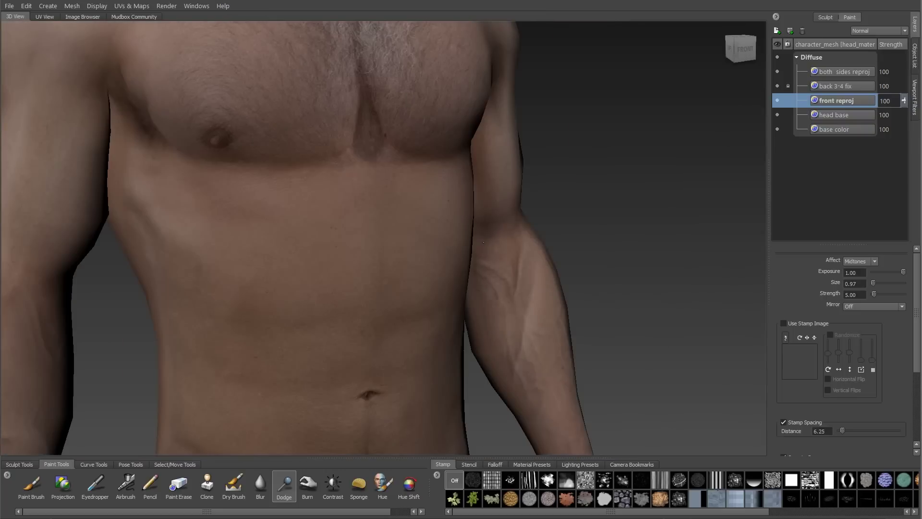
Step: Switch to the both sides reprojection layer and dodge the outer forearm down to the hand with a larger brush
alt+middle_drag(483, 242, 389, 168)
alt+middle_drag(504, 298, 389, 154)
alt+right_drag(552, 230, 470, 216)
alt+drag(624, 207, 502, 197)
mouse_move(502, 197)
alt+middle_down()
mouse_move(498, 244)
mouse_move(516, 197)
alt+middle_up()
click(843, 72)
drag(417, 183, 394, 269)
alt+drag(518, 231, 470, 228)
drag(385, 211, 370, 298)
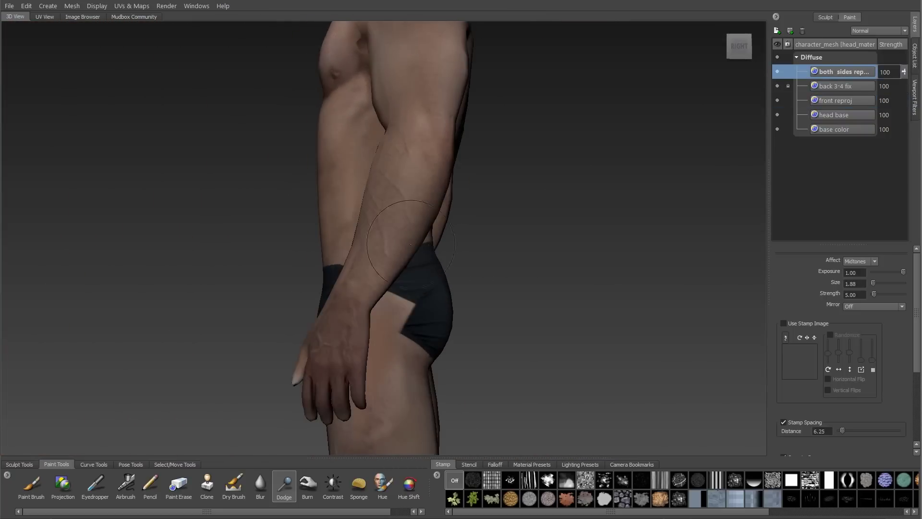
alt+drag(410, 245, 445, 248)
alt+right_drag(444, 248, 408, 240)
drag(360, 288, 375, 341)
Step: Dodge the other arm on the both sides reprojection layer and check the whole figure from the front
alt+drag(408, 240, 624, 231)
drag(361, 123, 406, 288)
alt+drag(576, 240, 447, 240)
alt+right_drag(528, 240, 447, 216)
mouse_move(447, 216)
alt+mouse_down()
mouse_move(725, 205)
mouse_move(555, 198)
alt+mouse_up()
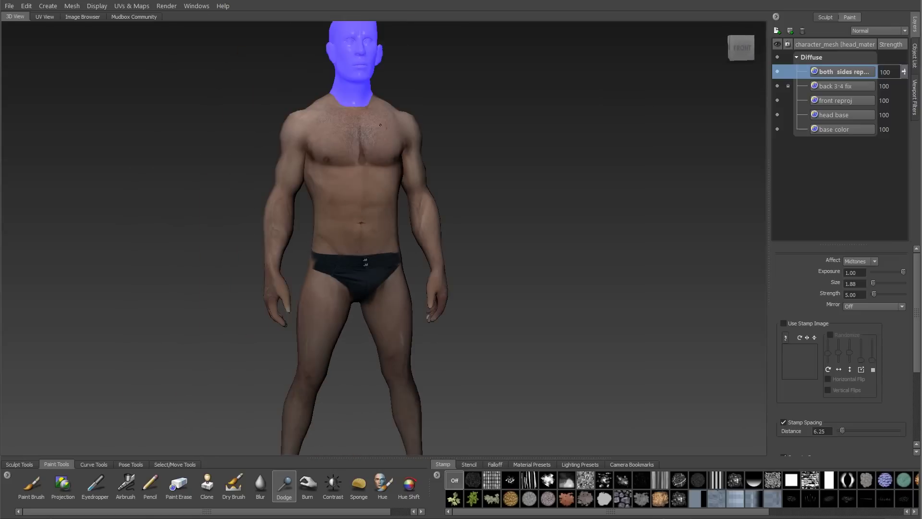
mouse_move(480, 192)
alt+mouse_down()
mouse_move(696, 197)
mouse_move(497, 202)
alt+mouse_up()
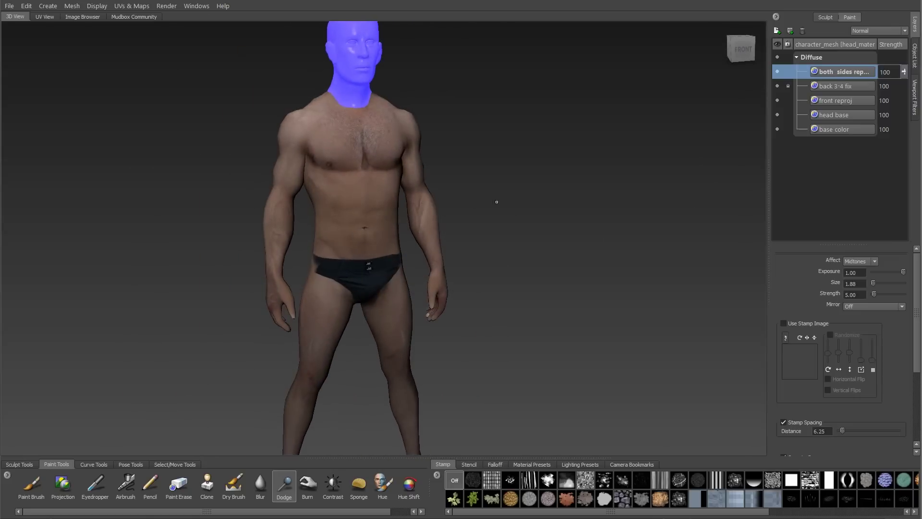
Step: Create a Diffuse paint layer named color blend with size 256, saved as TIFF [8 bit, RGBA]
right_click(834, 174)
click(845, 185)
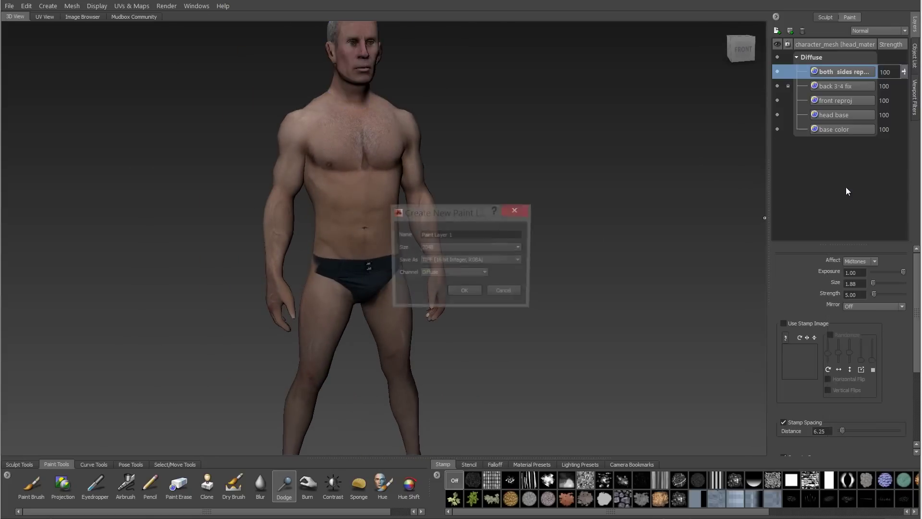
click(443, 256)
text(color blend)
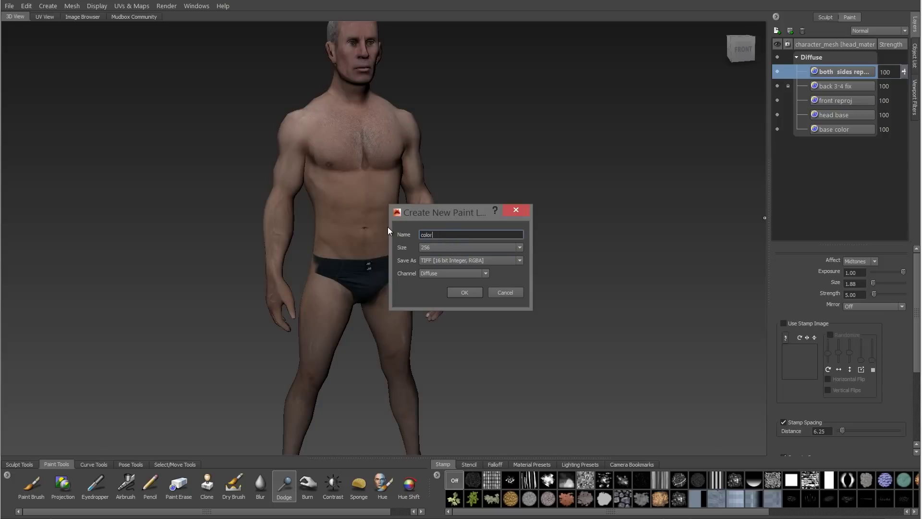
click(437, 260)
click(444, 276)
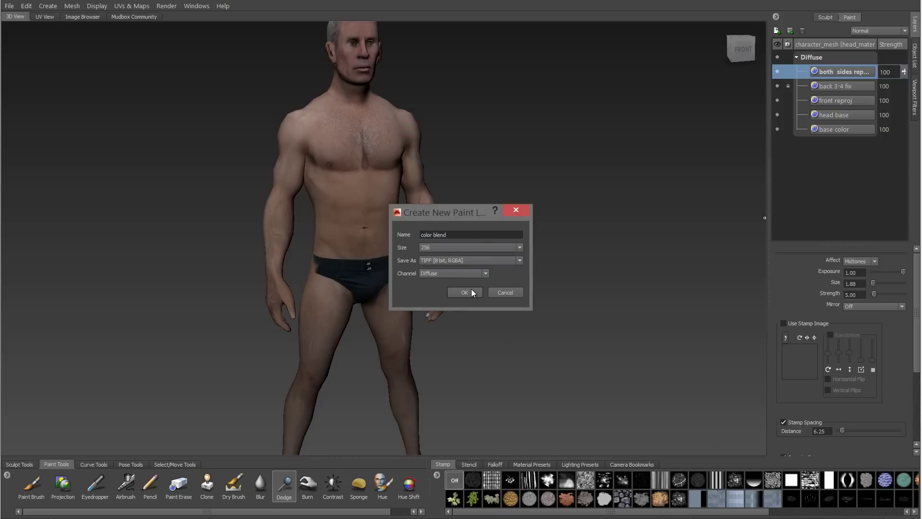
click(465, 292)
Step: Sample a light skin tone from the character's shoulder as the Paint Brush color
click(31, 484)
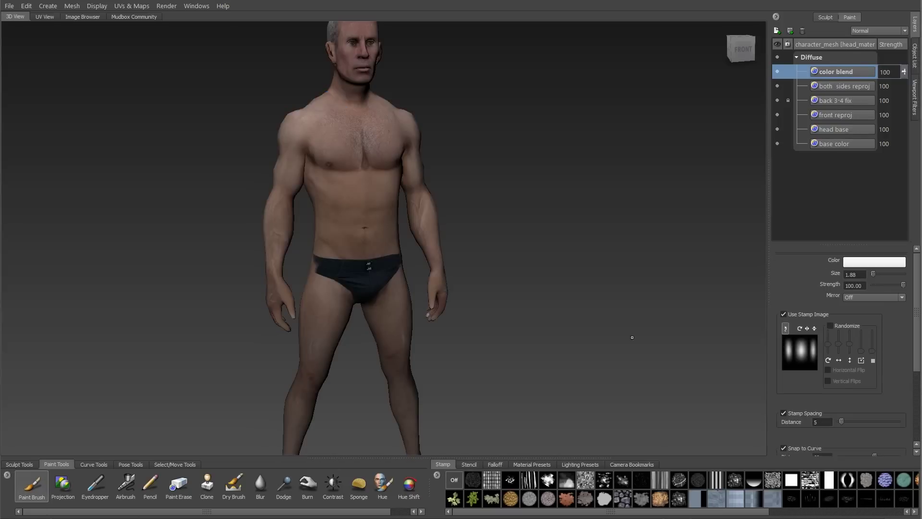
click(874, 262)
click(74, 73)
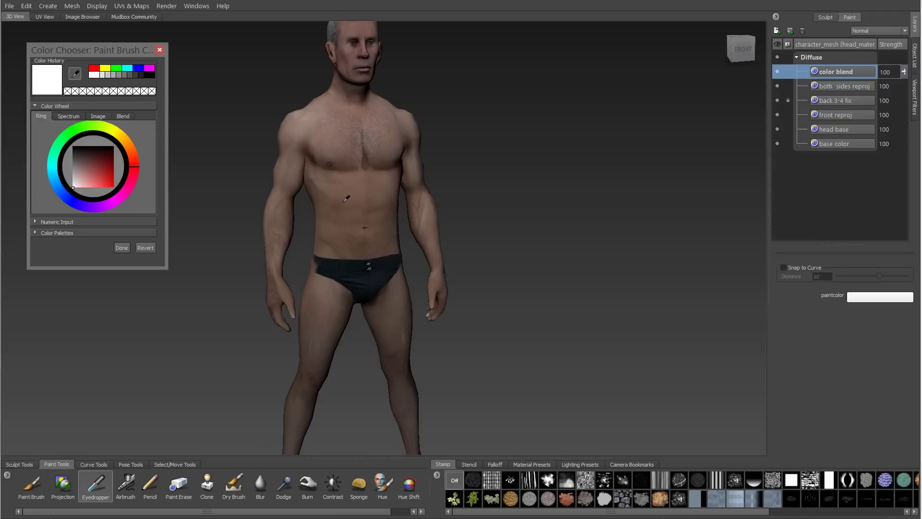
click(306, 118)
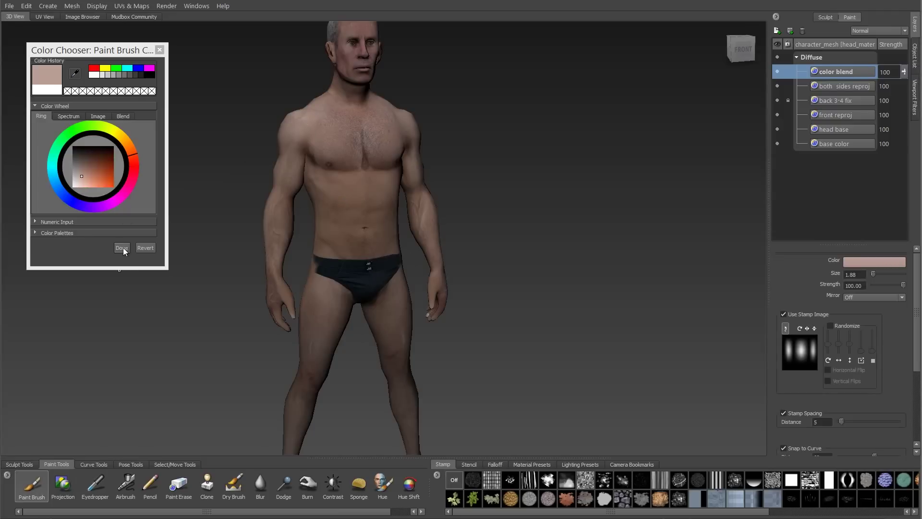
click(123, 249)
alt+drag(262, 120, 336, 144)
alt+right_drag(335, 144, 318, 161)
alt+middle_drag(318, 162, 418, 229)
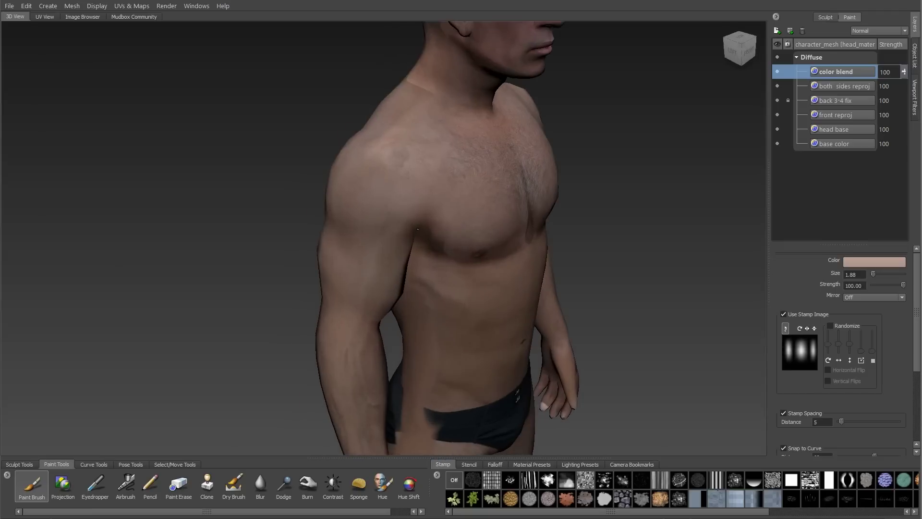
click(875, 262)
click(74, 131)
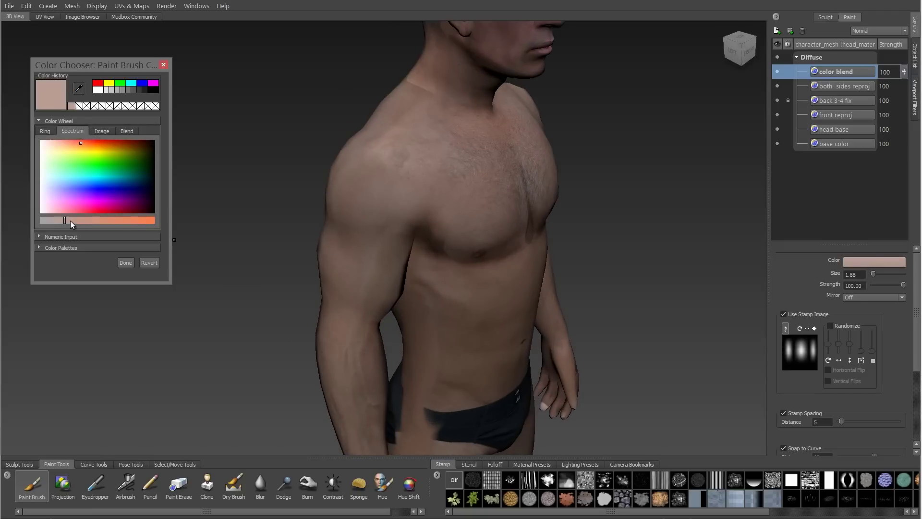
click(125, 262)
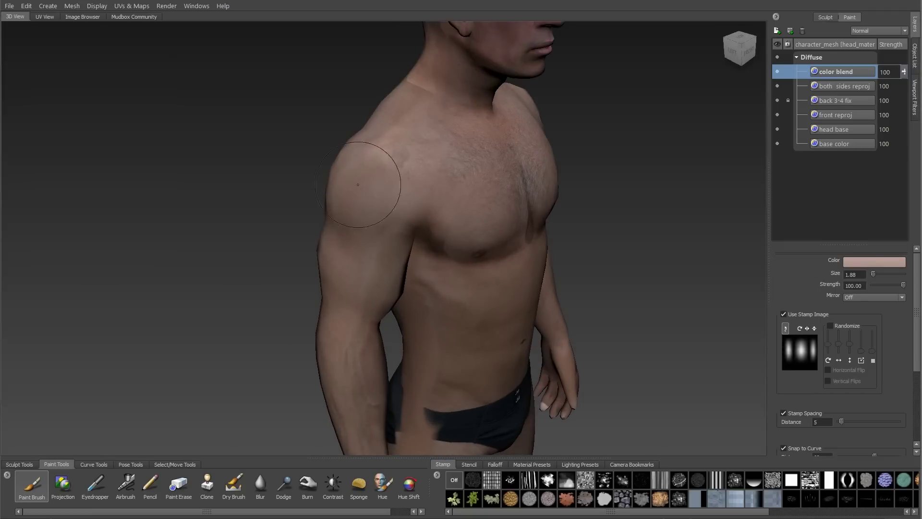
Step: Turn off the stamp image and paint the shoulders and arms with the sampled skin tone on the color blend layer
alt+drag(370, 176, 432, 192)
click(783, 314)
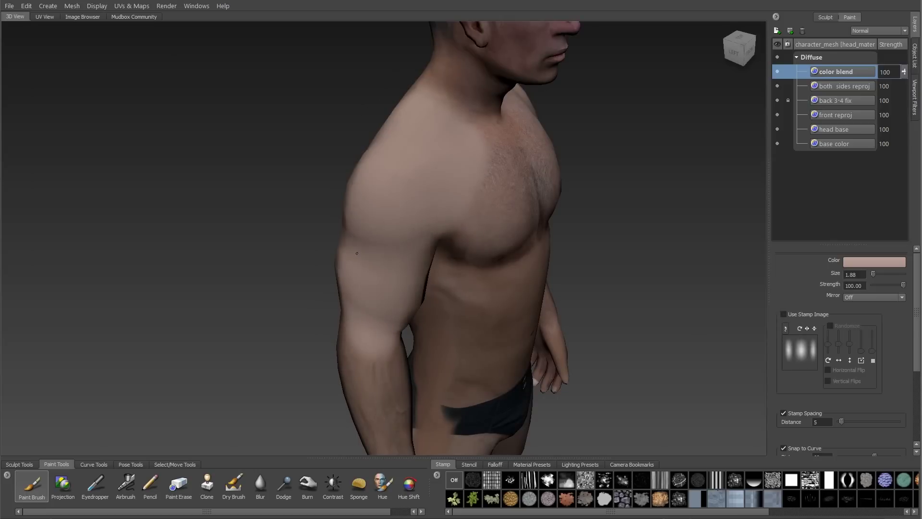
mouse_move(421, 104)
alt+mouse_down()
mouse_move(333, 126)
mouse_move(260, 266)
mouse_move(291, 293)
alt+mouse_up()
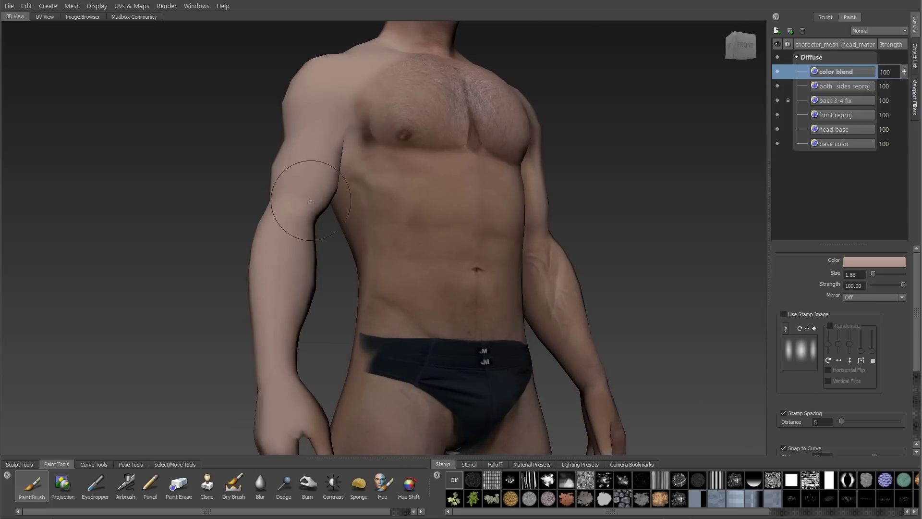
alt+drag(444, 166, 358, 183)
mouse_move(401, 134)
mouse_down()
mouse_move(405, 269)
mouse_move(423, 370)
mouse_up()
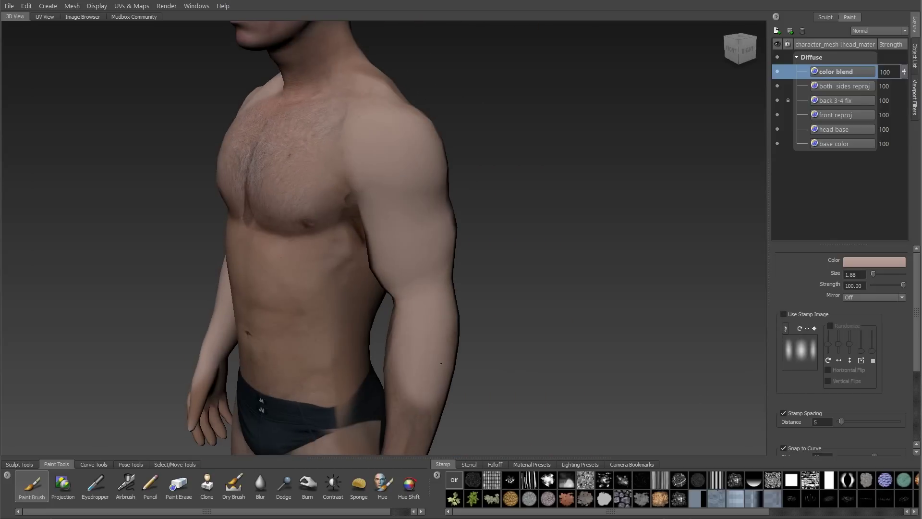
alt+drag(403, 217, 550, 230)
Step: Try the Hue and Overlay blend modes on the color blend layer
click(879, 30)
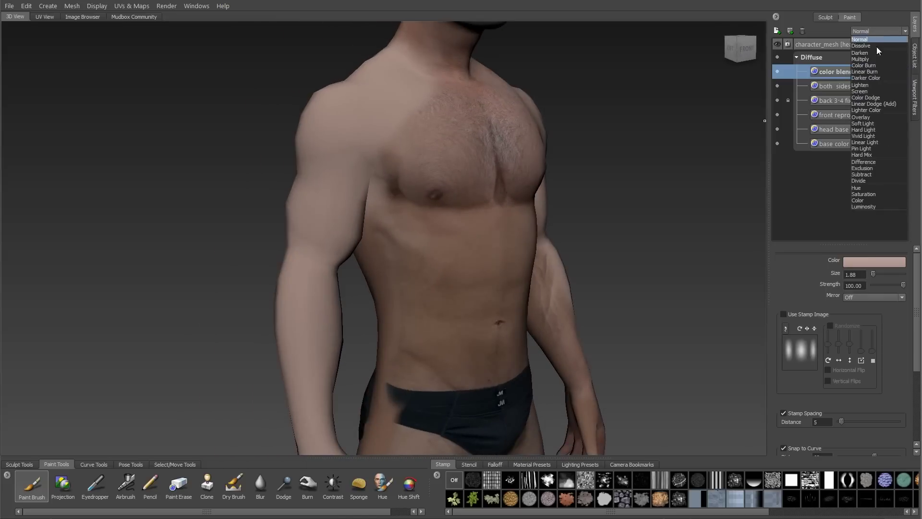
click(863, 188)
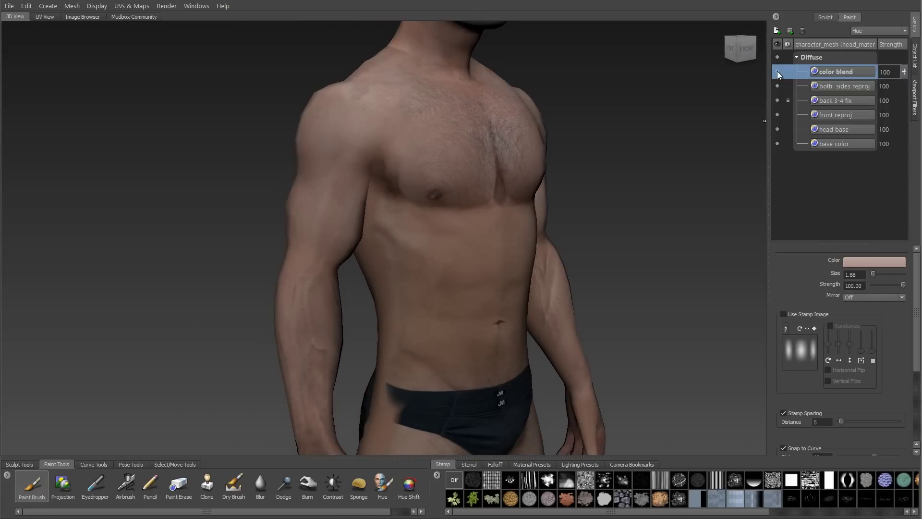
click(777, 72)
click(864, 30)
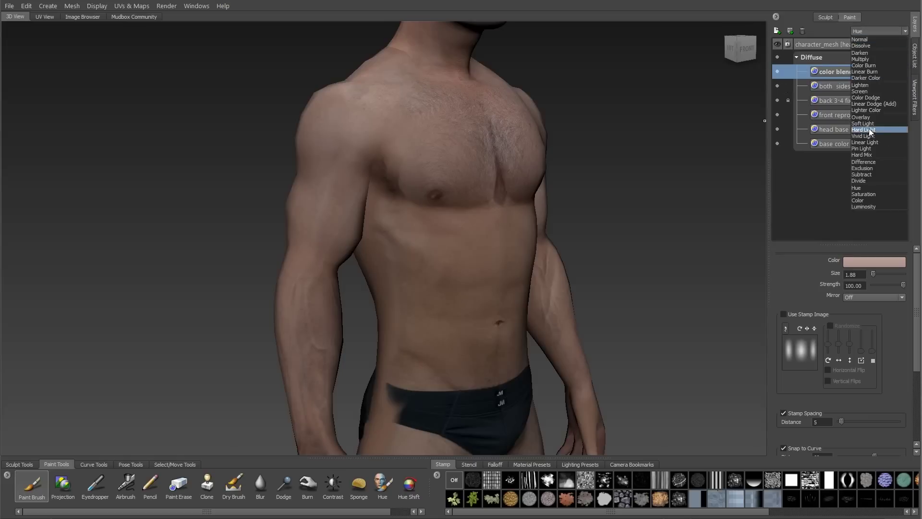
click(867, 118)
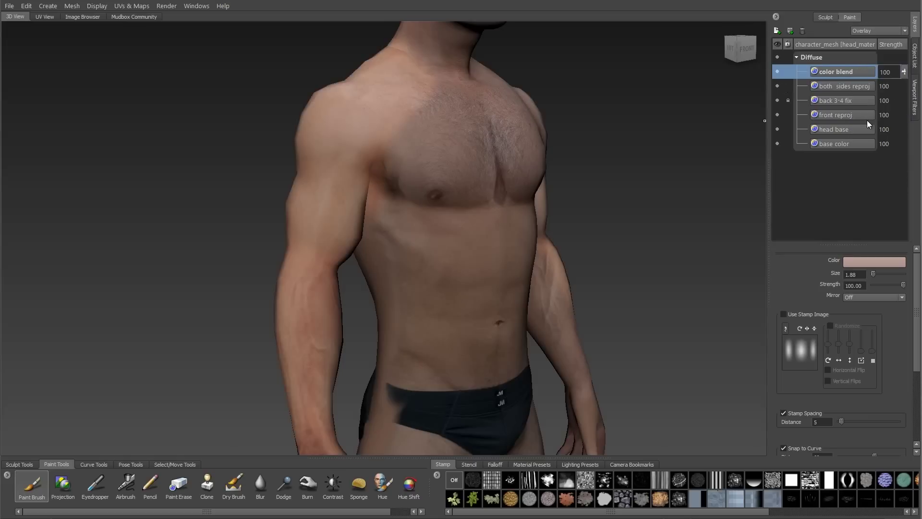
Step: Set the color blend layer's blend mode to Soft Light and compare how the torso and arms blend
click(867, 33)
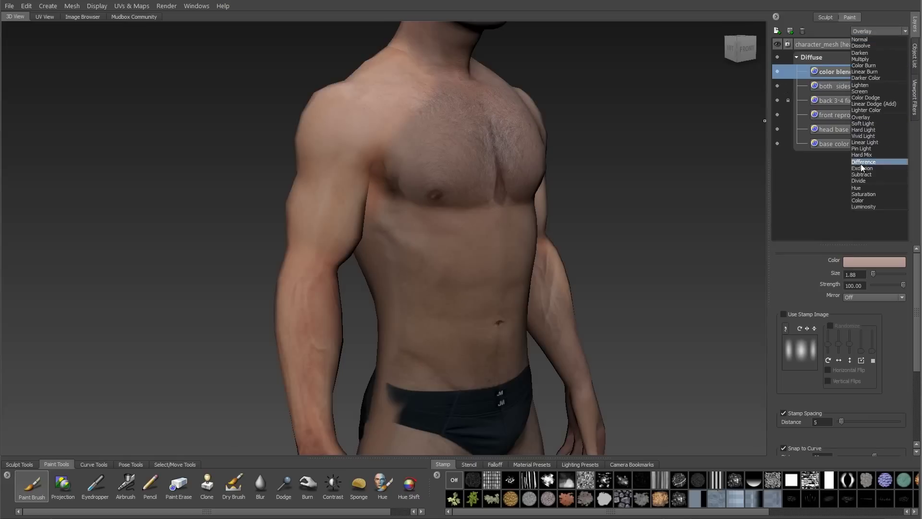
click(866, 123)
alt+drag(721, 127, 678, 143)
mouse_move(906, 74)
mouse_down()
mouse_move(907, 146)
mouse_move(901, 14)
mouse_up()
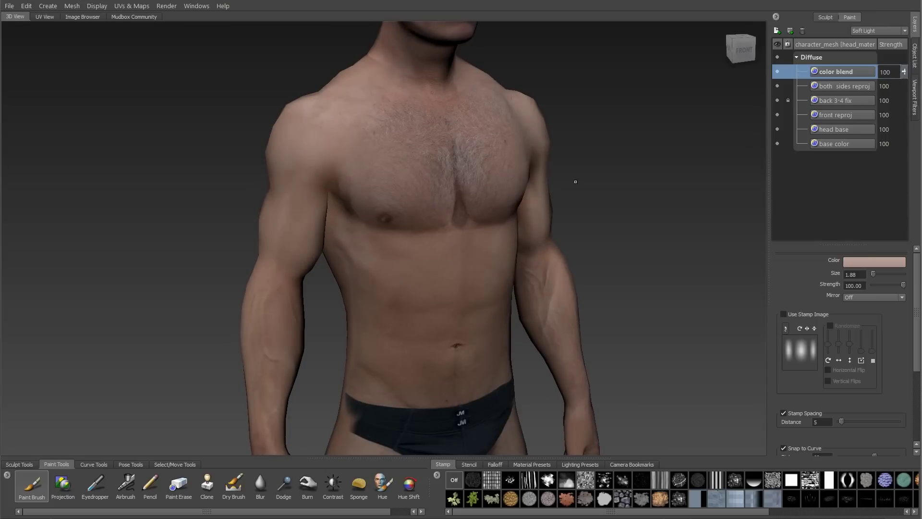
alt+drag(755, 138, 727, 119)
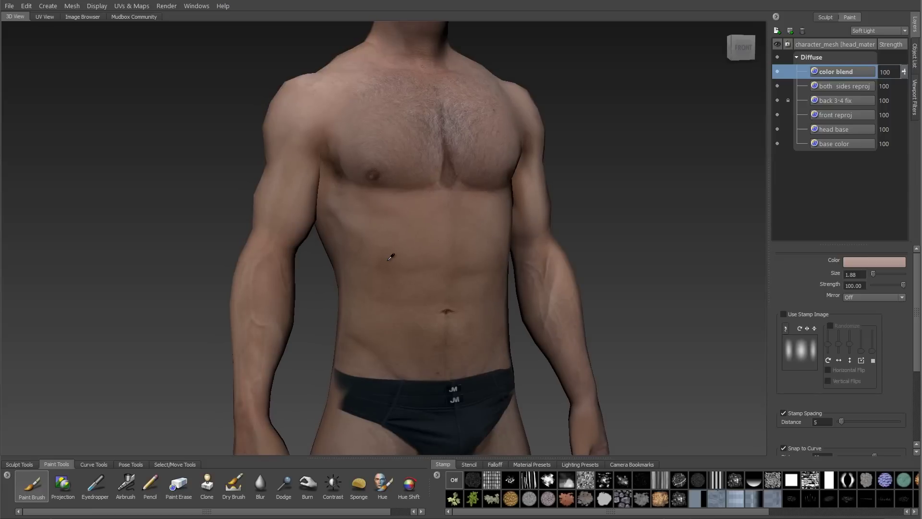
Step: Sample a darker skin tone from the torso and paint the chest edge, waist sides and abdomen on the color blend layer
click(459, 186)
mouse_move(459, 187)
alt+mouse_down()
mouse_move(409, 211)
mouse_move(480, 183)
alt+mouse_up()
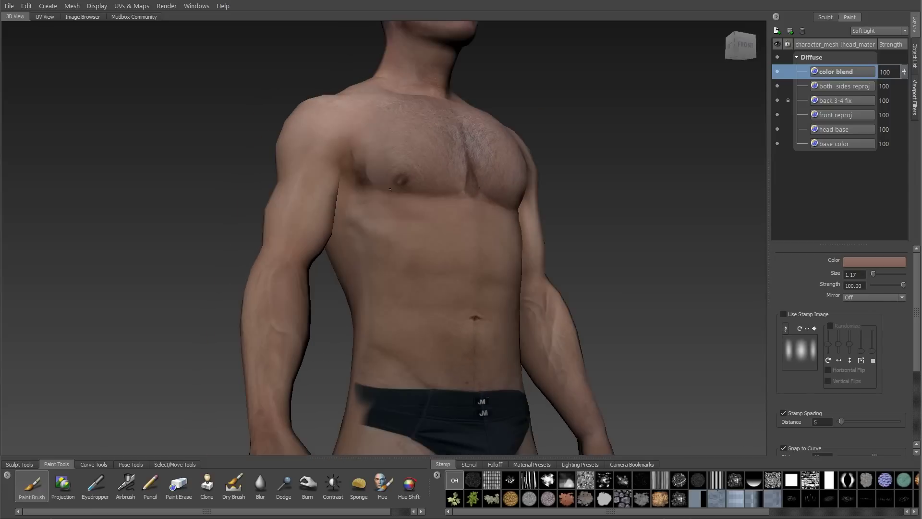
mouse_move(365, 159)
mouse_down()
mouse_move(461, 183)
mouse_move(374, 178)
mouse_move(426, 180)
mouse_up()
mouse_move(336, 293)
alt+mouse_down()
mouse_move(365, 307)
mouse_move(365, 298)
alt+mouse_up()
click(366, 307)
drag(359, 274, 358, 353)
alt+drag(358, 307, 504, 307)
drag(433, 269, 475, 356)
mouse_move(432, 298)
alt+mouse_down()
mouse_move(461, 298)
mouse_move(394, 288)
alt+mouse_up()
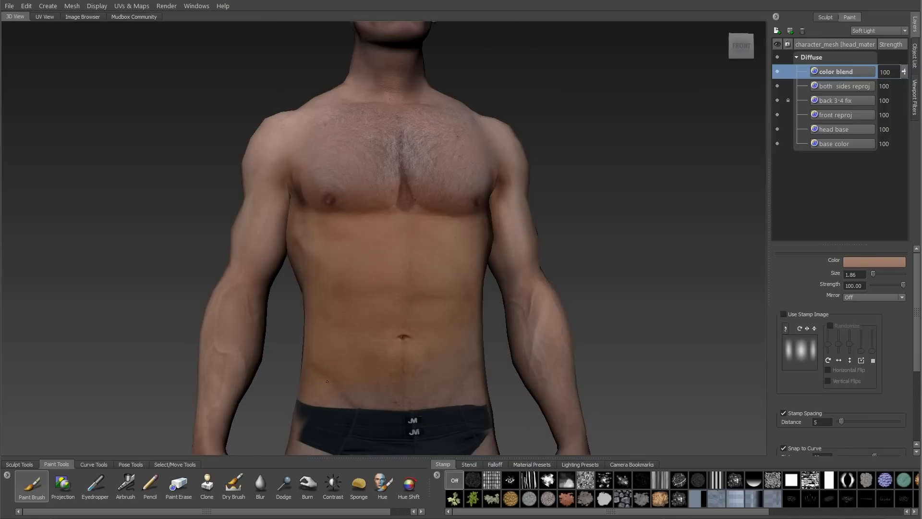
Step: Sample skin tones from the body and paint over the neck and upper chest to blend them with the torso
alt+middle_drag(404, 120, 409, 315)
mouse_move(409, 316)
alt+mouse_down()
mouse_move(375, 242)
mouse_move(359, 256)
mouse_move(359, 340)
mouse_move(456, 319)
mouse_move(437, 375)
alt+mouse_up()
click(357, 343)
alt+drag(461, 326, 288, 307)
drag(288, 273, 307, 303)
Step: Reduce the Paint Brush strength to 25 for softer blending around the head and neck
alt+drag(298, 298, 384, 298)
alt+middle_drag(384, 297, 382, 282)
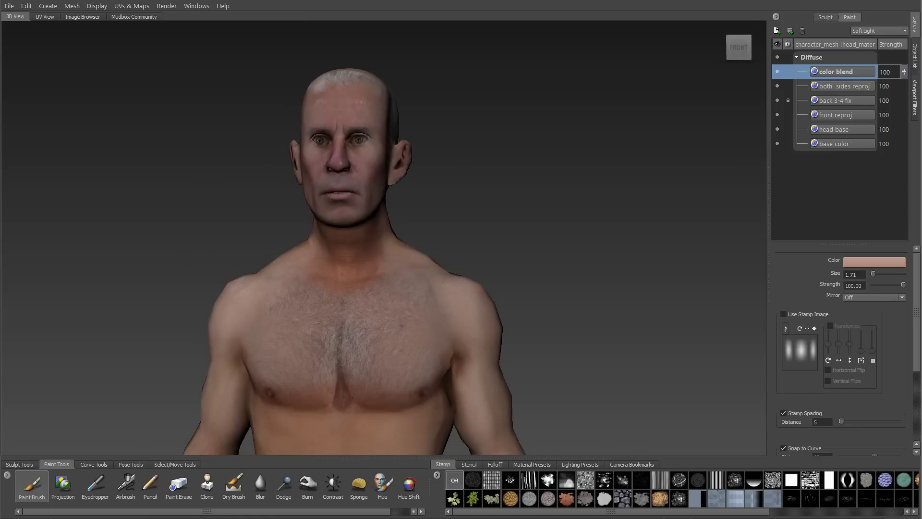
alt+drag(396, 260, 416, 271)
drag(873, 285, 880, 285)
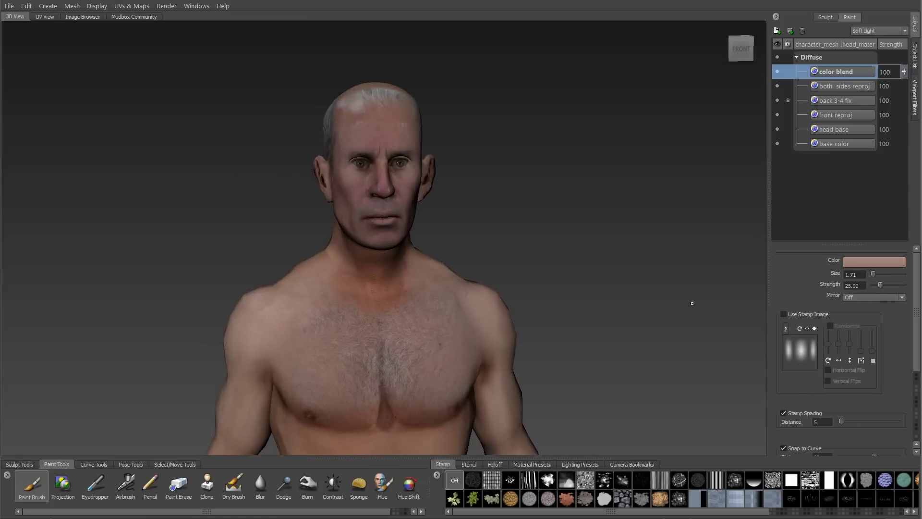
Step: Add a layer mask to the color blend layer
alt+drag(451, 298, 413, 308)
alt+middle_drag(414, 423, 411, 263)
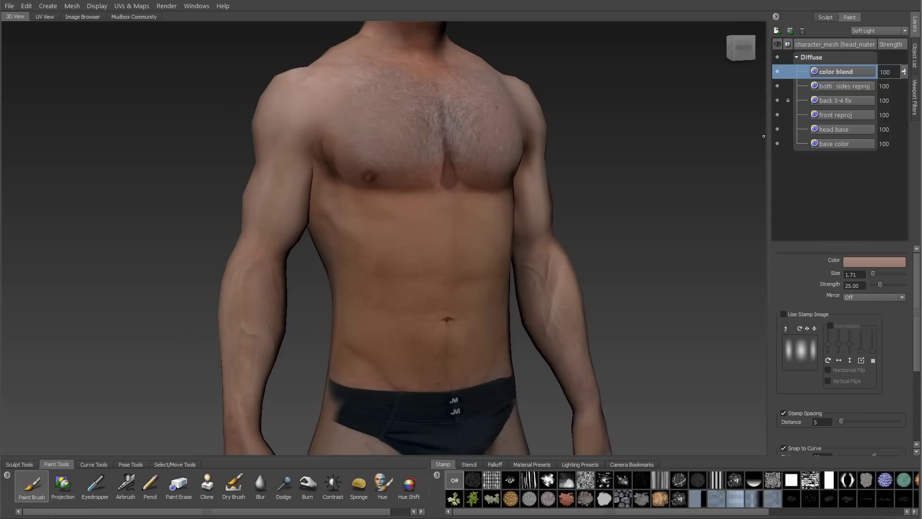
right_click(827, 73)
mouse_move(886, 124)
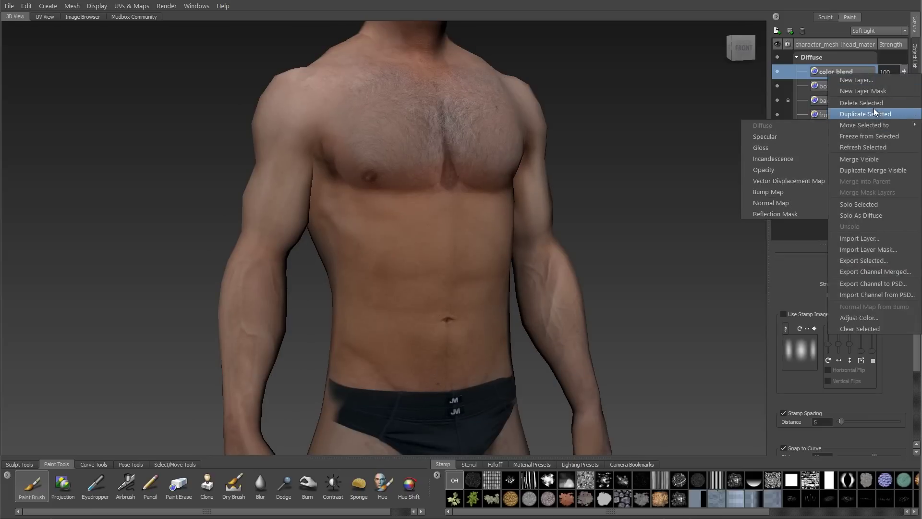
right_click(837, 71)
click(838, 89)
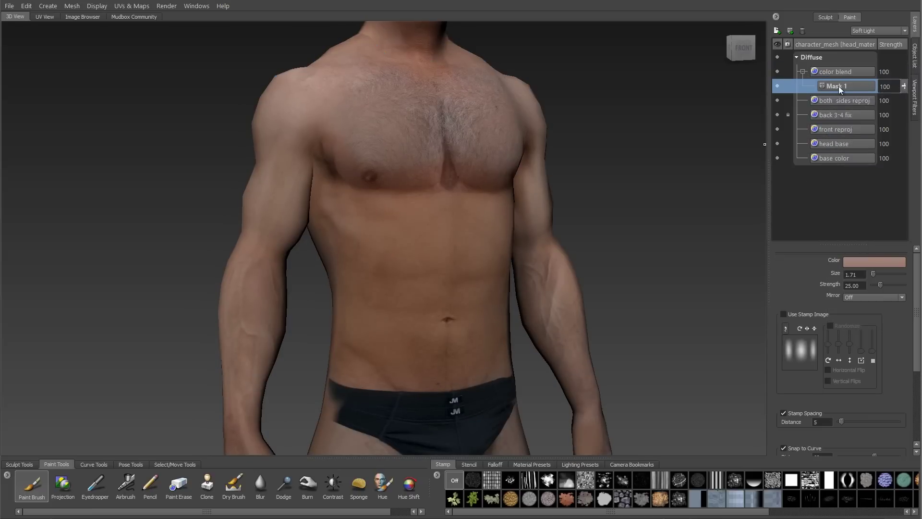
Step: Airbrush black on the color blend layer's mask over the lower chest and abdomen, lowering the strength to 3.14
click(125, 486)
click(874, 263)
drag(481, 145, 422, 216)
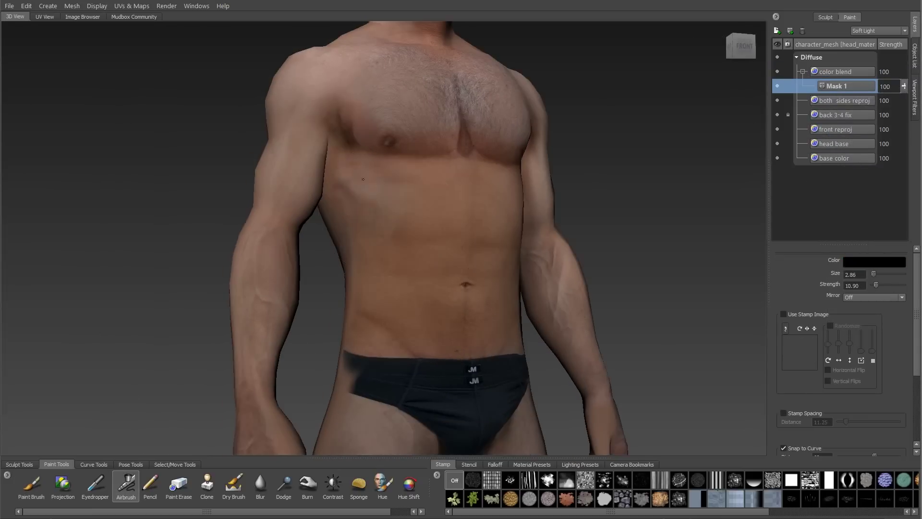
alt+drag(480, 269, 408, 269)
mouse_move(432, 240)
alt+mouse_down()
mouse_move(361, 197)
mouse_move(415, 298)
alt+mouse_up()
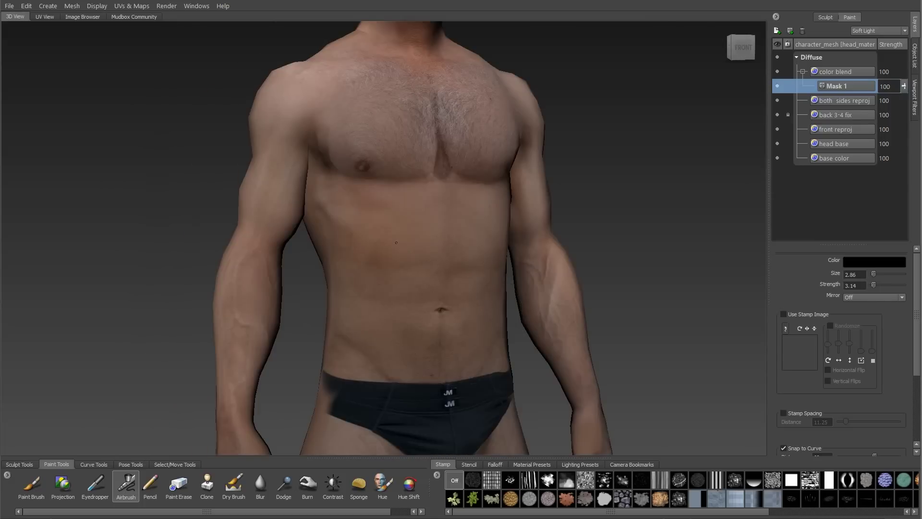
alt+drag(451, 226, 421, 276)
Step: Select the color blend layer, choose a lighter skin tone for the Paint Brush and paint both upper thighs
alt+middle_drag(420, 206, 485, 259)
alt+right_drag(485, 260, 423, 298)
alt+middle_drag(461, 423, 500, 197)
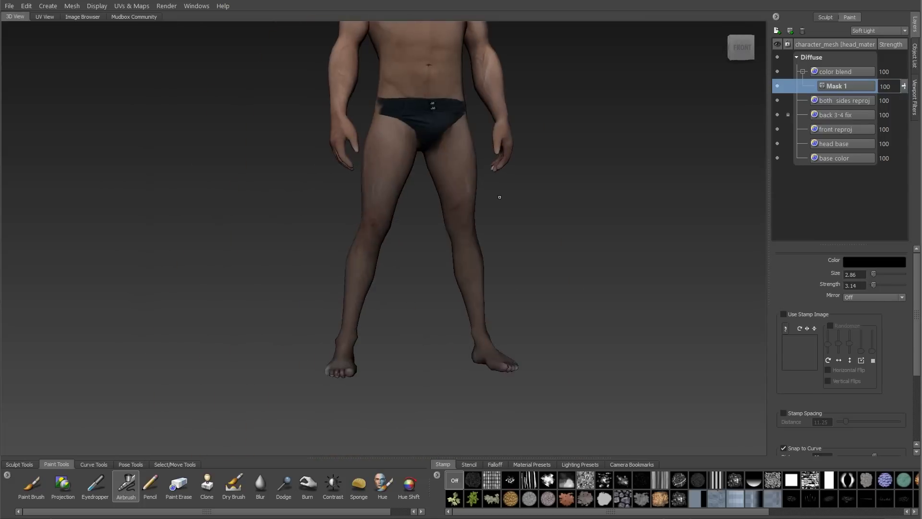
alt+drag(499, 197, 533, 202)
alt+right_drag(485, 216, 552, 216)
alt+drag(528, 216, 495, 216)
click(32, 486)
click(836, 73)
click(874, 263)
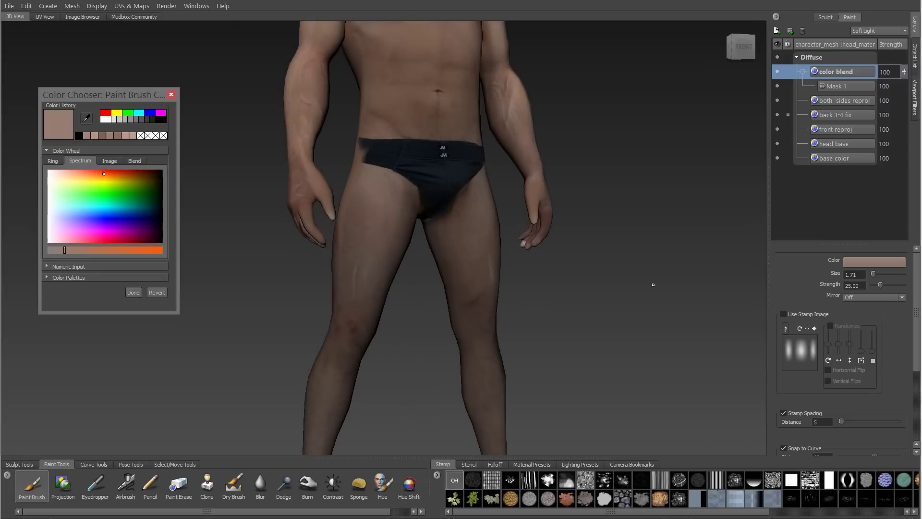
click(133, 293)
alt+right_drag(336, 216, 371, 212)
drag(370, 168, 365, 259)
alt+drag(432, 240, 375, 236)
drag(471, 173, 461, 221)
alt+drag(571, 264, 610, 274)
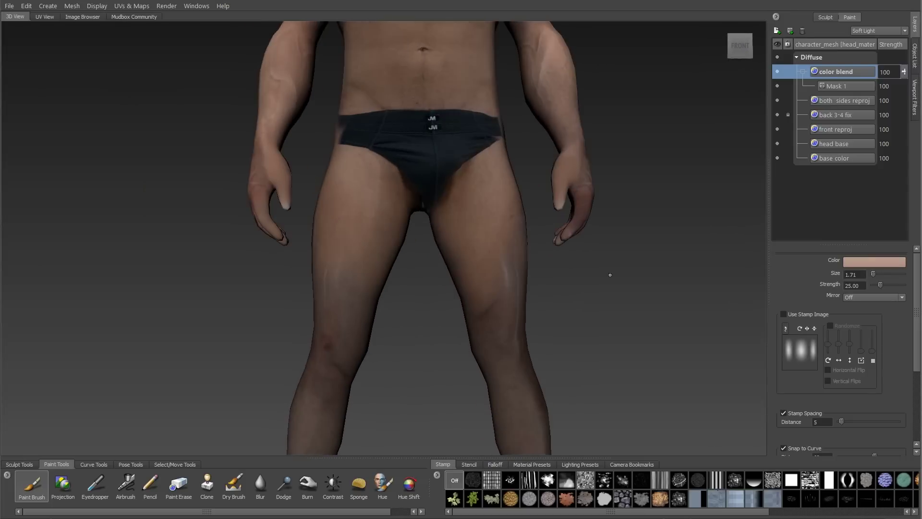
Step: Try painting the thigh above the knee with a dark brown tone, and undo the stroke
click(874, 262)
click(132, 188)
click(103, 265)
click(140, 308)
alt+drag(404, 288, 382, 289)
drag(339, 303, 340, 358)
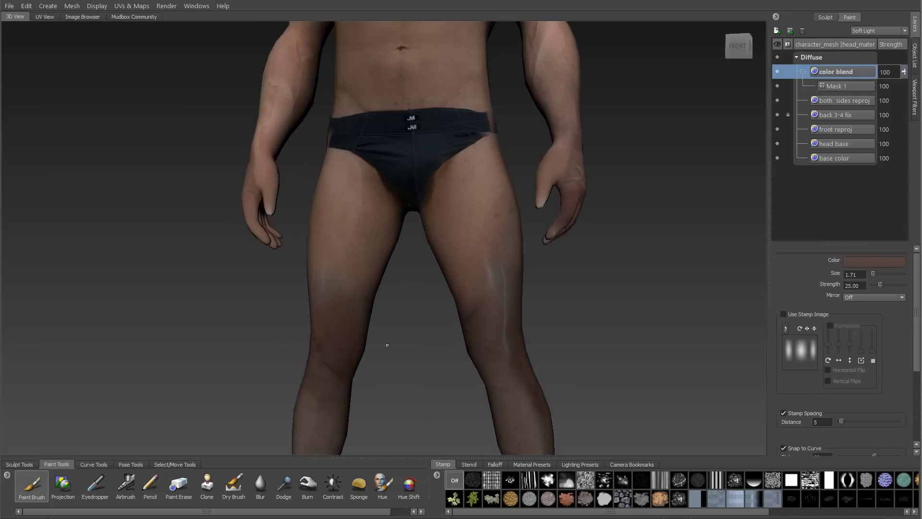
key(ctrl+z)
Step: Choose a reddish skin tone and paint the lower thighs and knees on the color blend layer
click(874, 262)
click(106, 203)
click(107, 201)
click(141, 322)
drag(495, 288, 504, 331)
mouse_move(480, 269)
alt+mouse_down()
mouse_move(433, 269)
mouse_move(485, 264)
alt+mouse_up()
alt+middle_drag(485, 336, 495, 207)
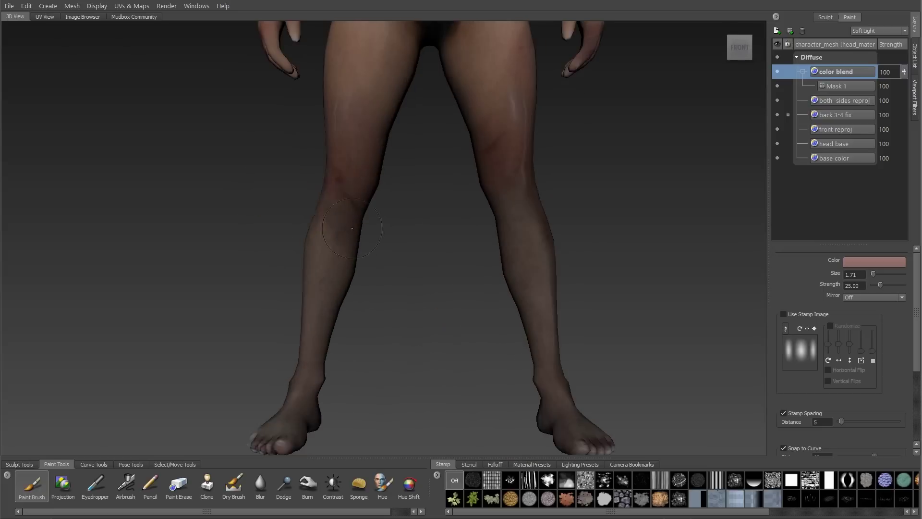
drag(500, 159, 505, 206)
alt+middle_drag(522, 218, 512, 243)
Step: Adjust the Paint Brush color twice in the color chooser to get another skin tone for the legs
mouse_move(288, 302)
alt+mouse_down()
mouse_move(377, 304)
mouse_move(346, 303)
mouse_move(327, 289)
alt+mouse_up()
click(874, 263)
click(86, 294)
click(144, 339)
click(874, 262)
click(75, 310)
click(148, 352)
alt+drag(337, 240, 433, 241)
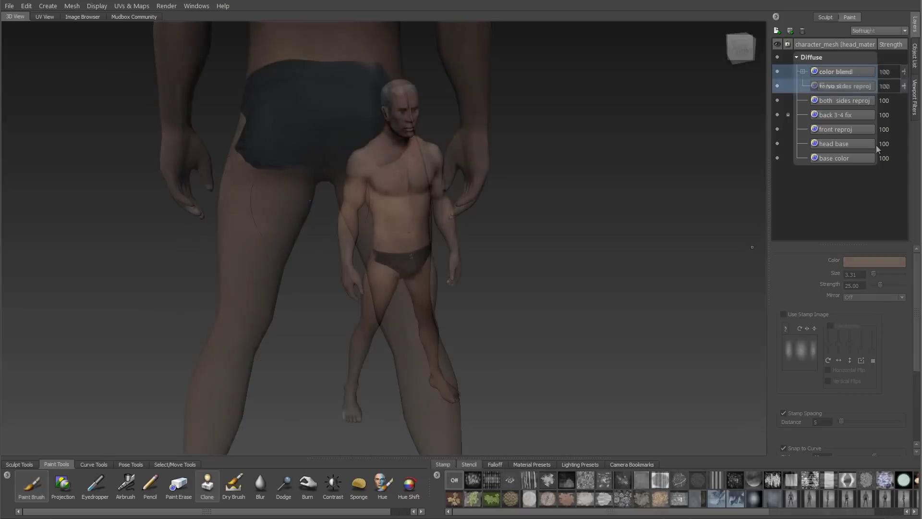
Step: Hide every paint layer except back 3-4 fix and front reproj
click(777, 86)
click(778, 101)
click(778, 129)
click(779, 144)
click(778, 157)
click(778, 115)
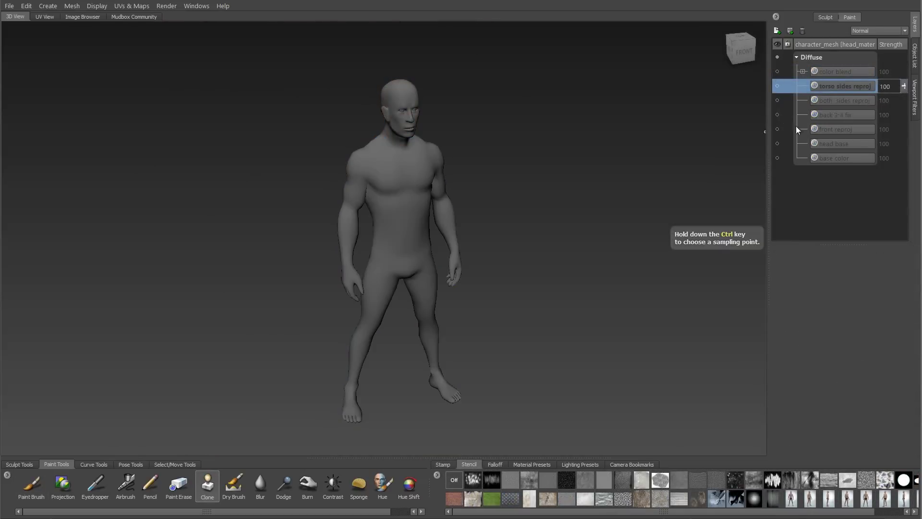
click(777, 129)
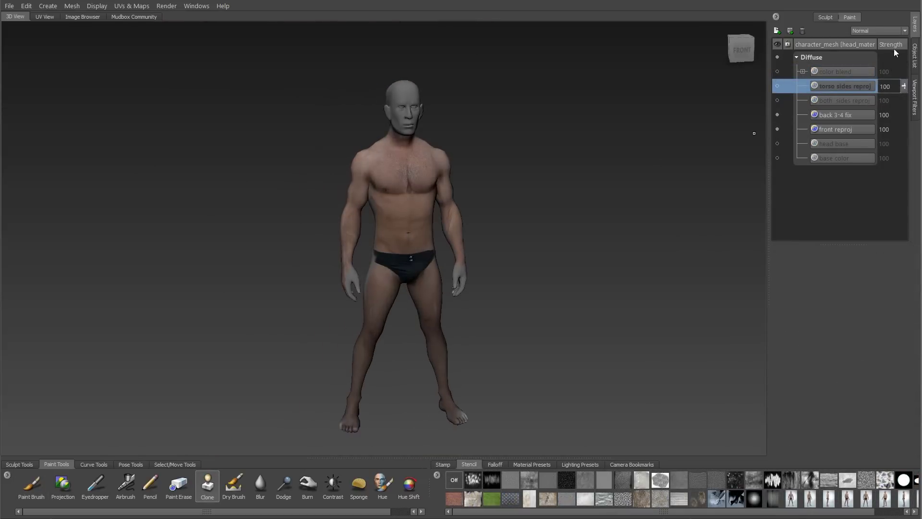
Step: Merge the back 3-4 fix and both sides reproj layers with front reproj, showing both sides reproj before its merge
right_click(846, 117)
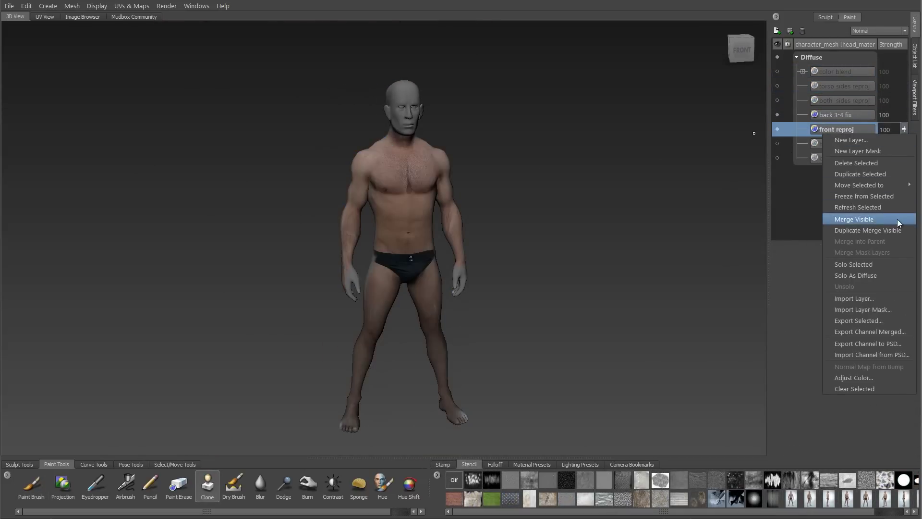
click(860, 149)
click(778, 102)
alt+drag(644, 149, 735, 155)
right_click(830, 117)
click(853, 204)
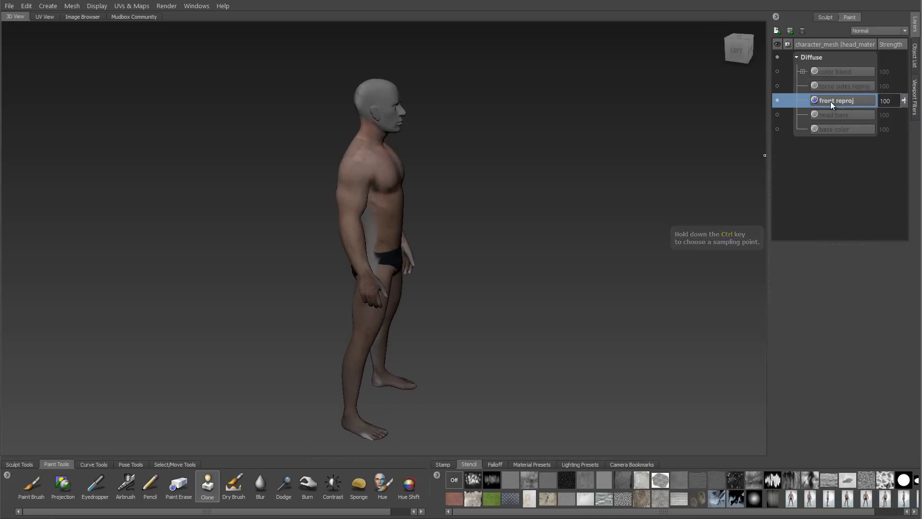
Step: Show the head base layer, move it above front reproj and merge the visible layers
alt+drag(576, 115, 480, 115)
alt+middle_drag(480, 115, 480, 202)
alt+right_drag(480, 201, 586, 270)
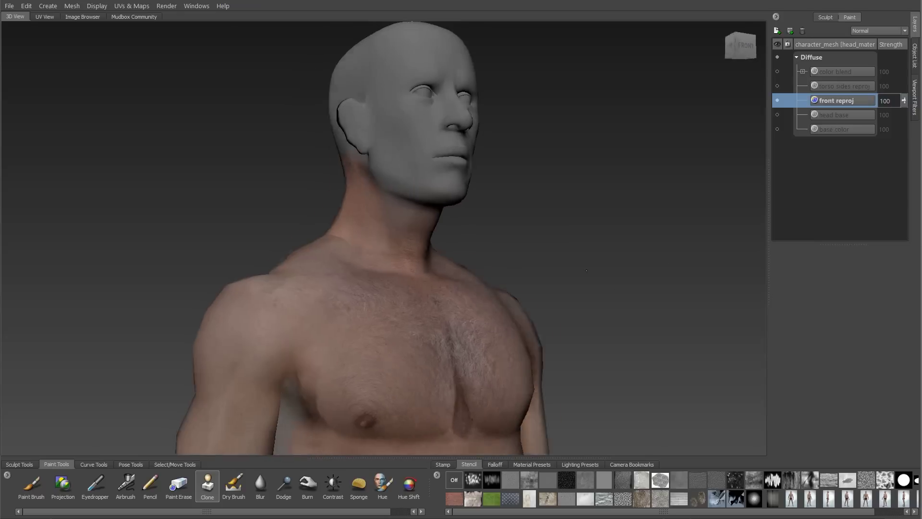
click(777, 114)
drag(836, 115, 843, 94)
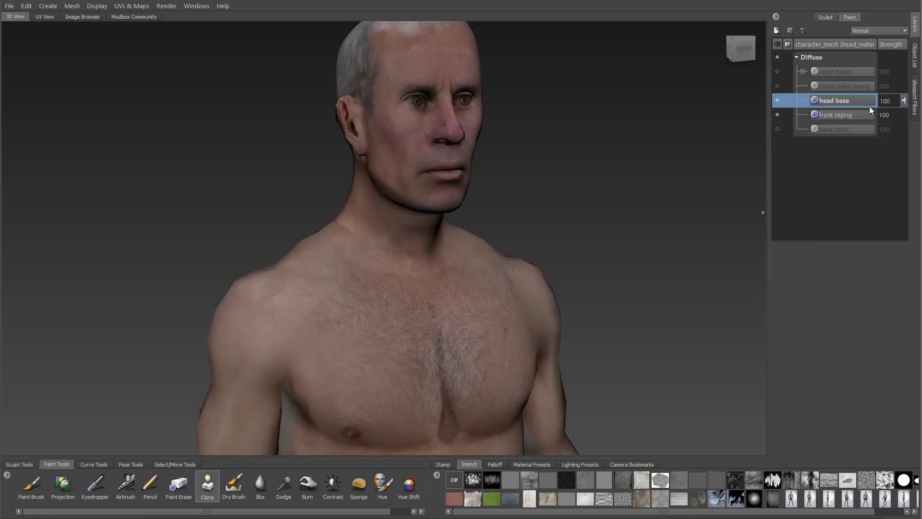
click(845, 114)
click(841, 106)
right_click(827, 117)
click(865, 202)
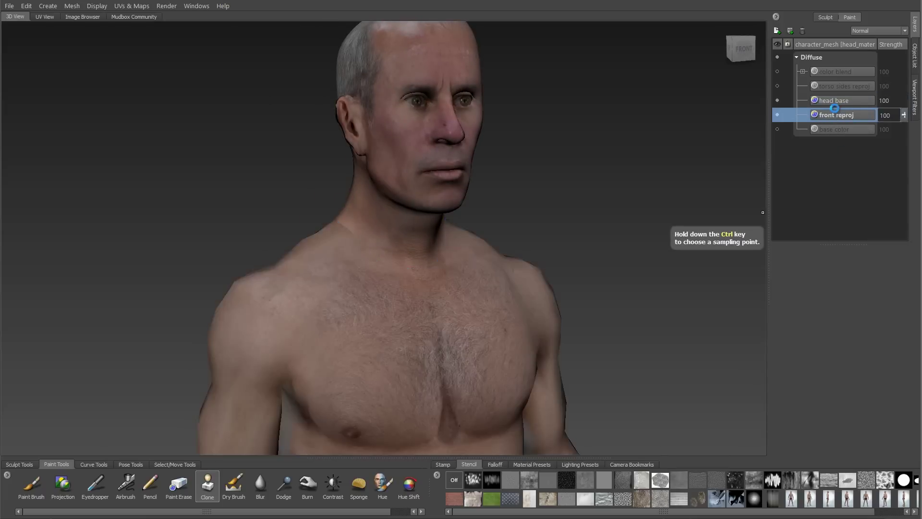
Step: Turn on the base color and torso sides reproj layers and check the texture on the character's back
click(777, 114)
click(777, 86)
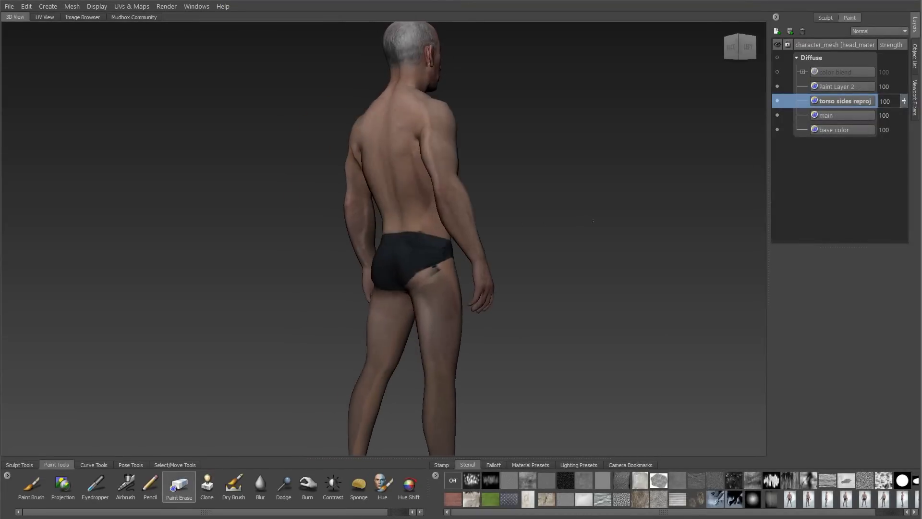
alt+middle_drag(594, 221, 547, 281)
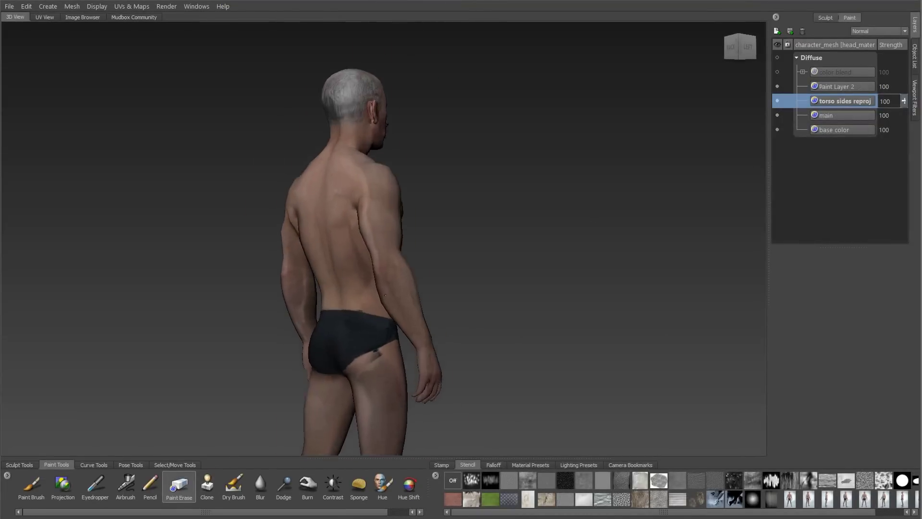
alt+right_drag(547, 281, 553, 331)
alt+drag(552, 331, 485, 324)
alt+right_drag(509, 317, 440, 251)
alt+drag(553, 277, 567, 280)
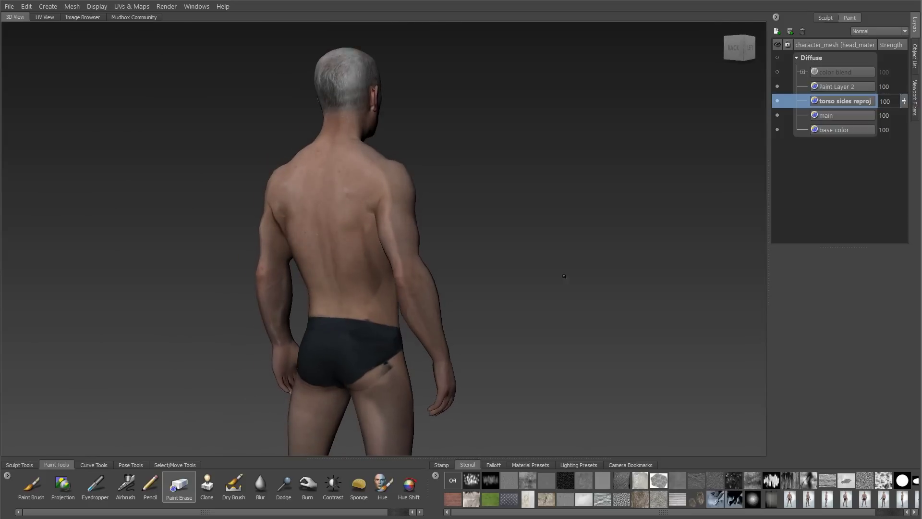
Step: Flatten the mesh to UV space and toggle the base color layer to examine gaps in the torso texture
click(131, 6)
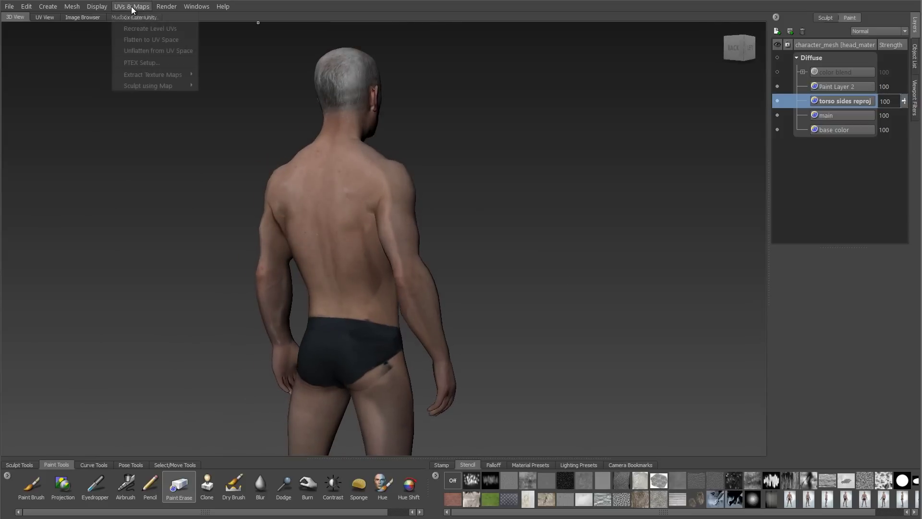
click(147, 40)
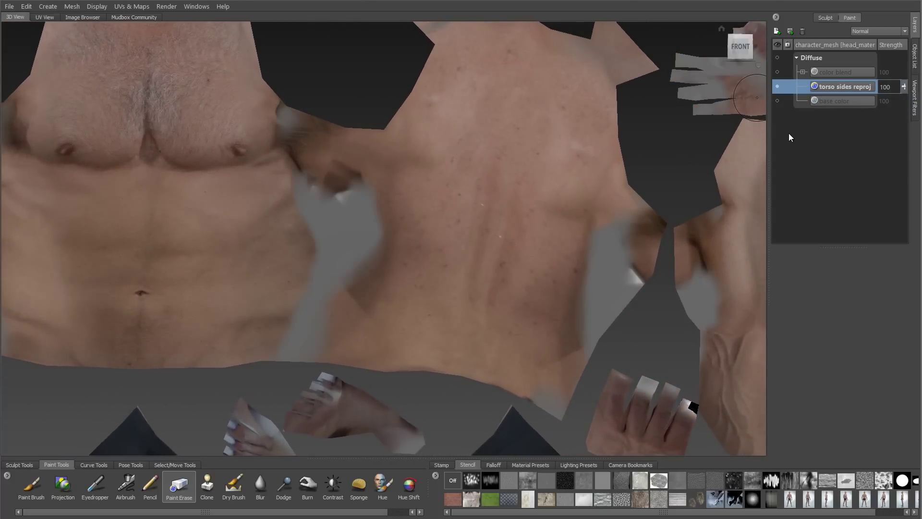
click(777, 100)
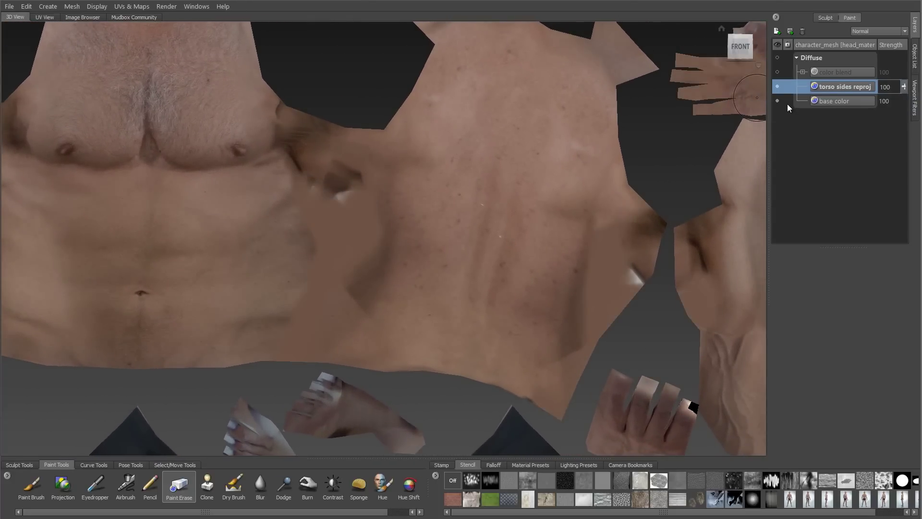
click(777, 101)
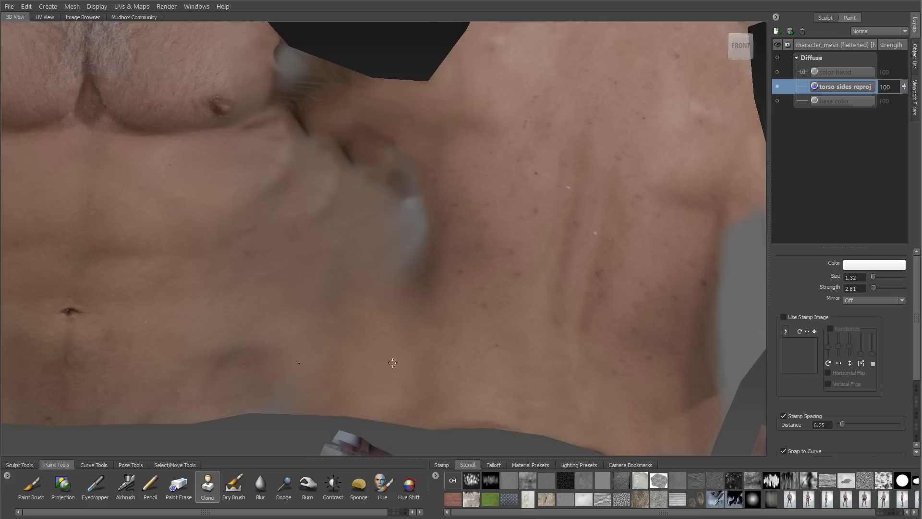
Step: Clone nearby skin over the lower waist and the side of the torso on the torso sides reproj layer
drag(299, 364, 169, 382)
alt+middle_drag(480, 173, 434, 274)
ctrl+click(517, 129)
mouse_move(365, 299)
mouse_down()
mouse_move(364, 343)
mouse_move(377, 377)
mouse_up()
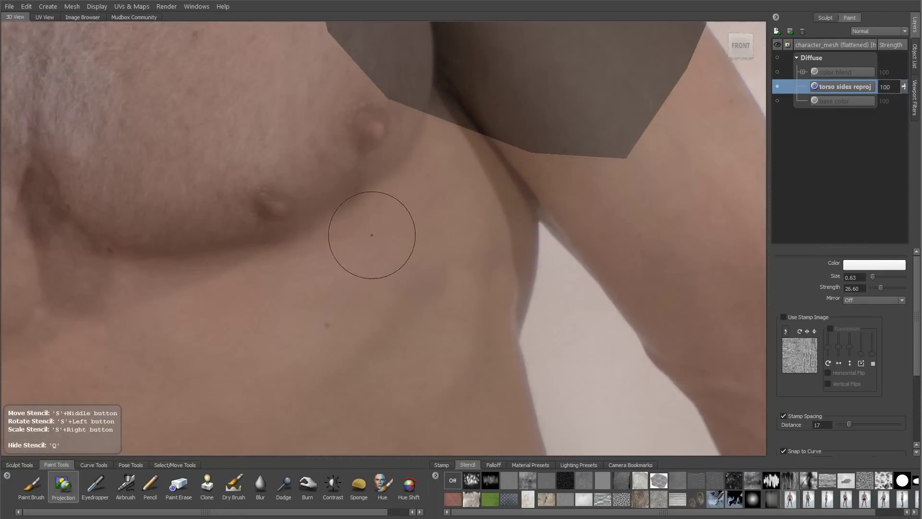
Step: Project skin from the photo stencil beside the nipple and down the ribs, repositioning the stencil between strokes
mouse_move(375, 233)
mouse_down()
mouse_move(440, 288)
mouse_move(446, 276)
mouse_up()
mouse_move(427, 240)
mouse_down()
mouse_move(449, 140)
mouse_move(429, 221)
mouse_up()
mouse_move(428, 228)
mouse_down()
mouse_move(410, 229)
mouse_move(407, 336)
mouse_up()
key(q)
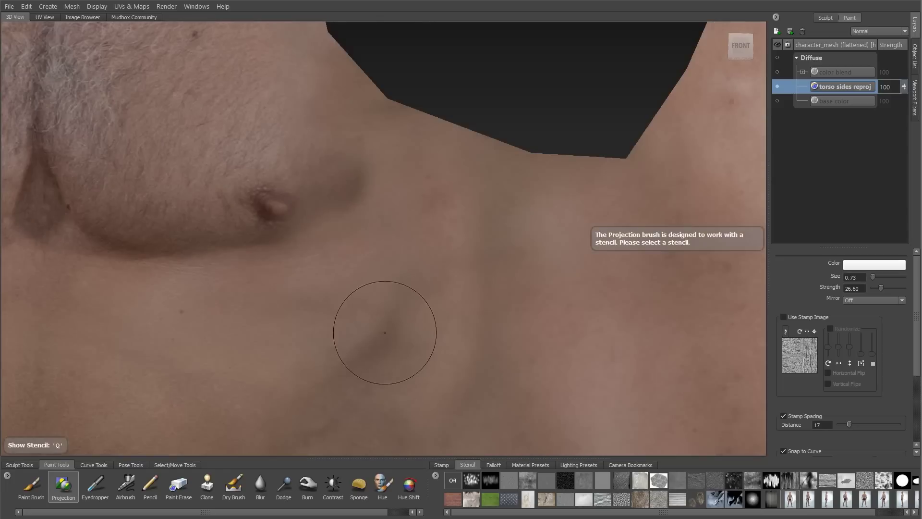
key(q)
middle_drag(465, 220, 411, 181)
drag(379, 168, 387, 168)
drag(388, 166, 414, 166)
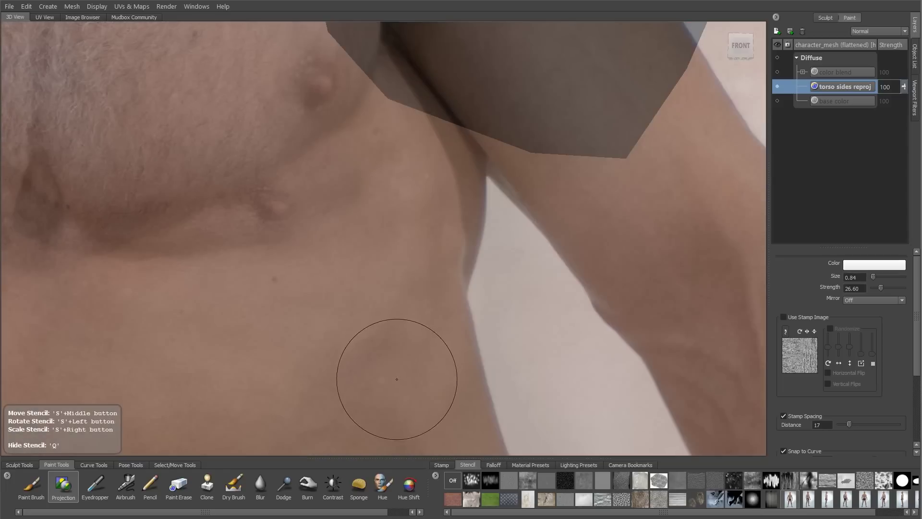
key(q)
Step: Load a different body photo stencil, align it over the underarm area and set the Projection strength to 10.90
alt+middle_drag(392, 254, 286, 271)
alt+right_drag(286, 271, 346, 276)
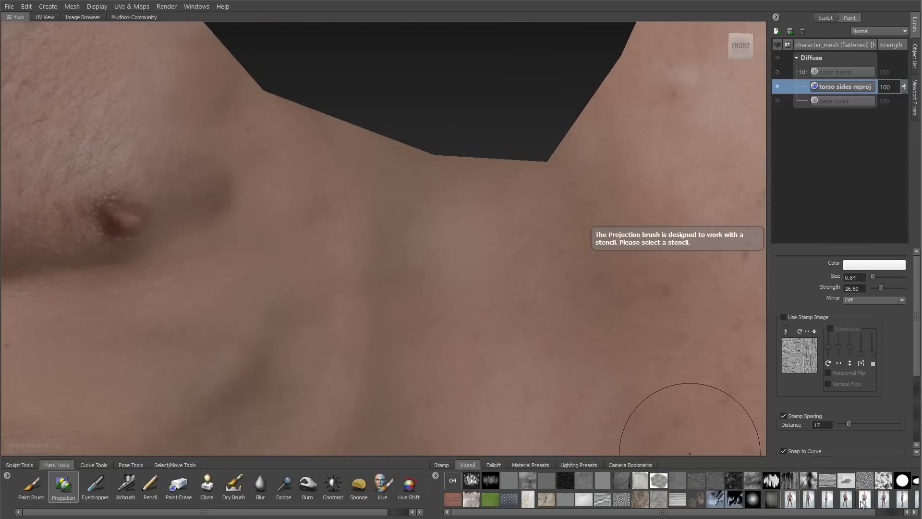
click(865, 499)
middle_drag(401, 264, 736, 240)
click(66, 486)
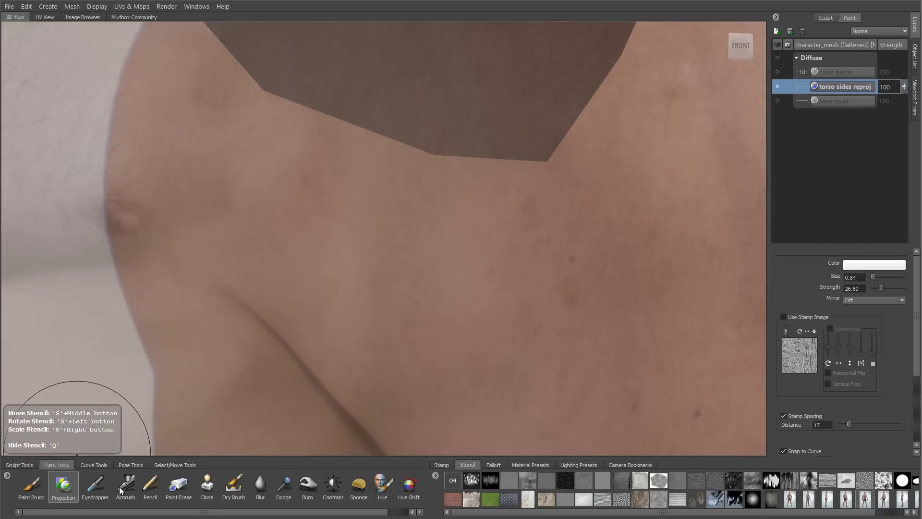
drag(874, 289, 873, 289)
key(q)
Step: Load the 001_front.jpg stencil, align it over the torso's opposite side and project skin along its gray outer edge
alt+right_drag(563, 153, 399, 279)
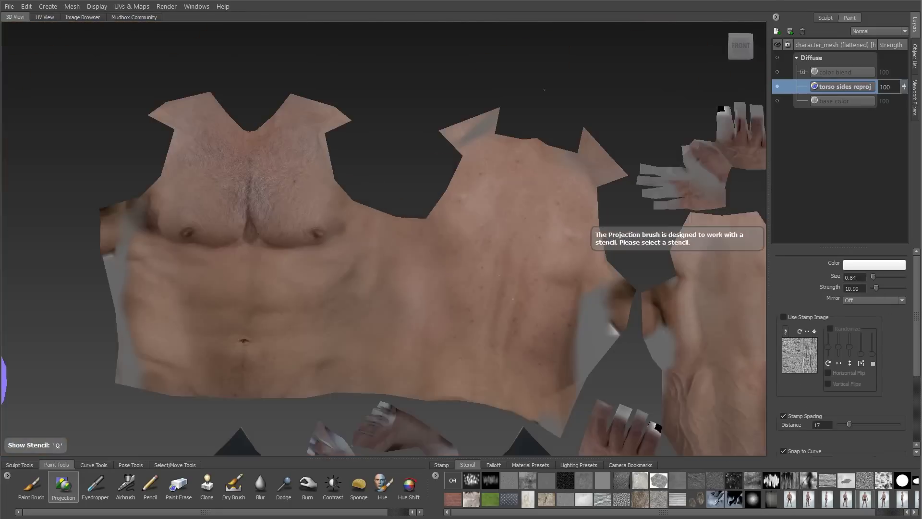
alt+middle_drag(399, 292, 434, 282)
alt+middle_drag(237, 321, 319, 272)
alt+right_drag(318, 272, 384, 273)
alt+middle_drag(385, 274, 620, 269)
click(790, 499)
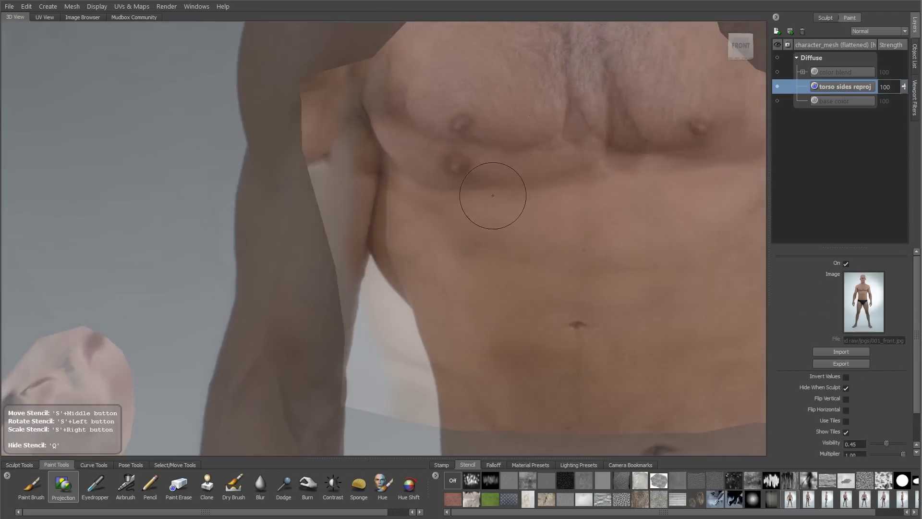
drag(493, 196, 423, 261)
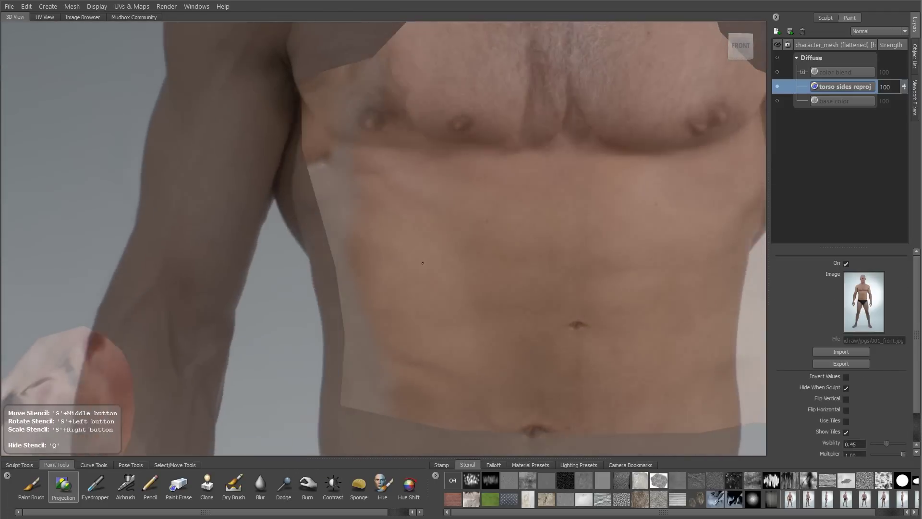
middle_drag(422, 261, 414, 252)
drag(343, 77, 339, 153)
mouse_move(343, 188)
mouse_down()
mouse_move(371, 277)
mouse_move(375, 336)
mouse_move(347, 384)
mouse_up()
Step: Shift the front photo stencil and project clean skin over the underarm patch beside the chest
middle_drag(401, 216, 362, 88)
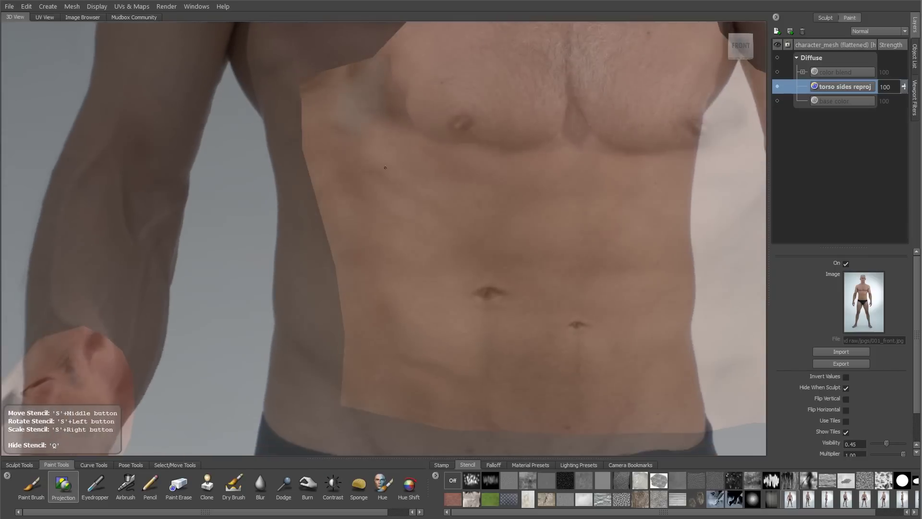
drag(333, 103, 363, 65)
mouse_move(396, 134)
mouse_down()
mouse_move(384, 139)
mouse_move(395, 93)
mouse_up()
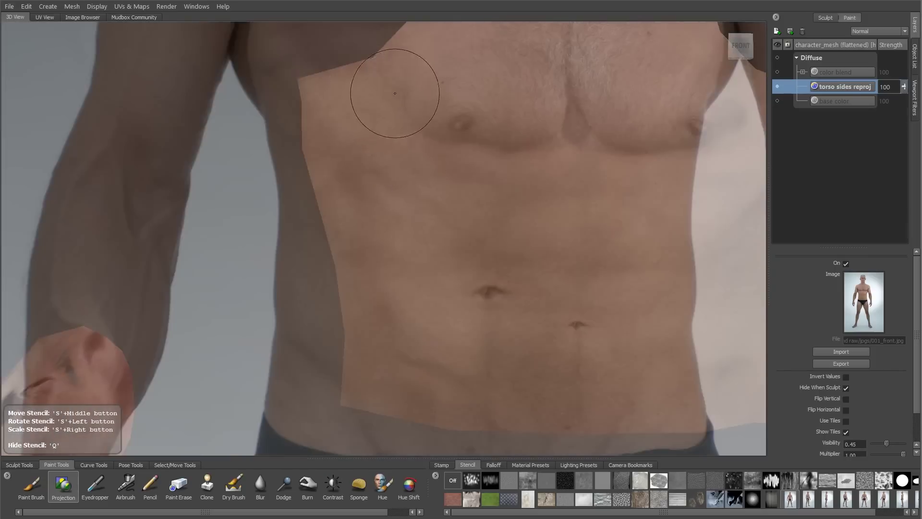
Step: Move, rotate and scale the 001_front.jpg stencil along the flattened torso's outer side and project skin down to its lower corner
key(q)
mouse_move(508, 335)
alt+middle_down()
mouse_move(473, 328)
mouse_move(507, 326)
alt+middle_up()
key(q)
middle_drag(355, 364, 408, 324)
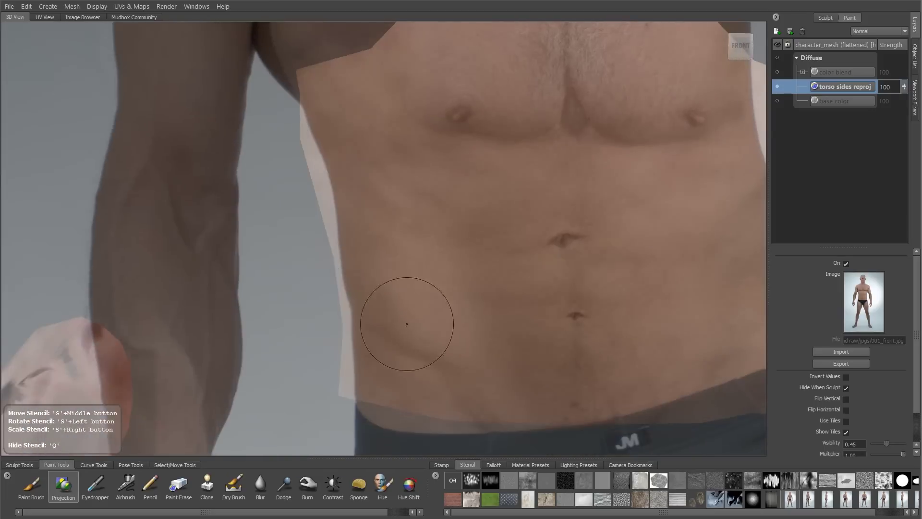
drag(407, 323, 393, 240)
right_drag(393, 240, 358, 254)
middle_drag(358, 255, 355, 282)
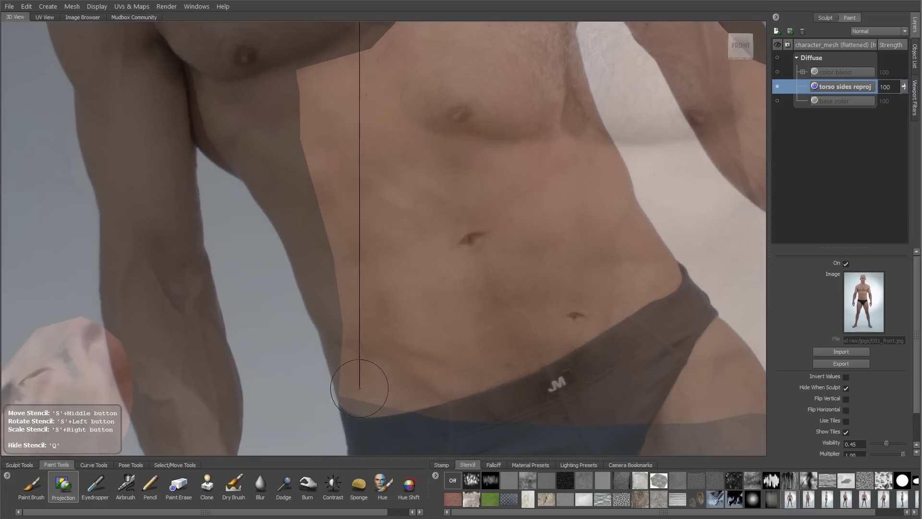
mouse_move(360, 383)
mouse_down()
mouse_move(367, 370)
mouse_move(389, 404)
mouse_up()
Step: Project skin from the front photo stencil onto the join between the flattened torso's front and back
key(q)
alt+middle_drag(543, 308, 144, 288)
key(q)
drag(570, 299, 586, 285)
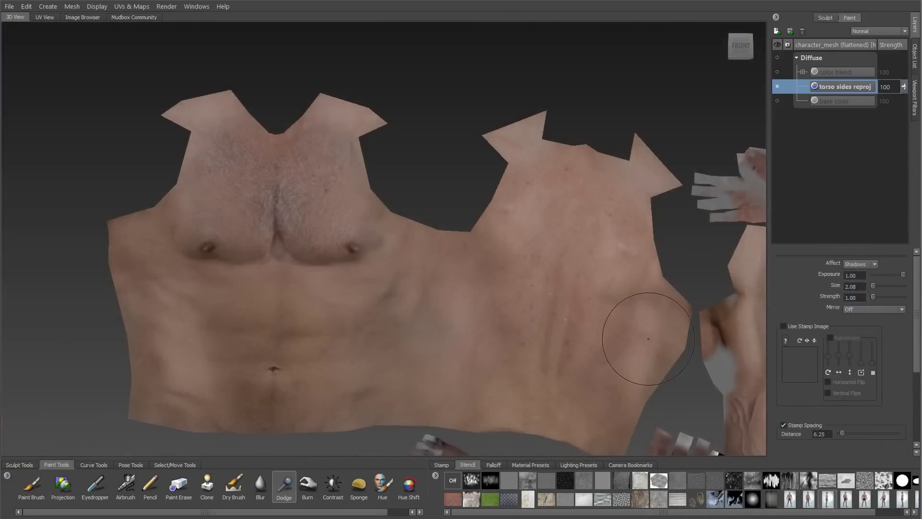
Step: Show the color blend layer and return the mesh from its flattened UV layout to the 3D shape
click(777, 72)
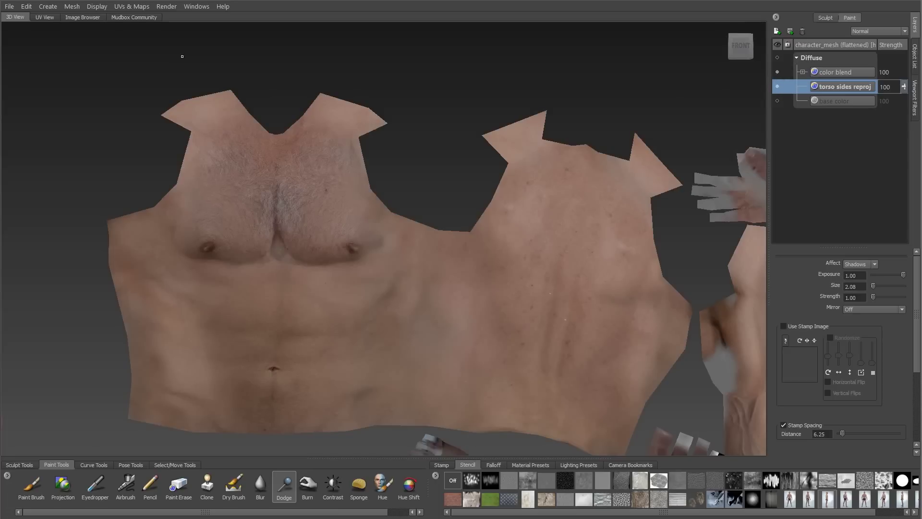
click(128, 6)
click(142, 51)
alt+drag(499, 253, 537, 320)
Step: Use the Faces selection tool to isolate the torso without the arms and frame its side
click(171, 465)
click(27, 487)
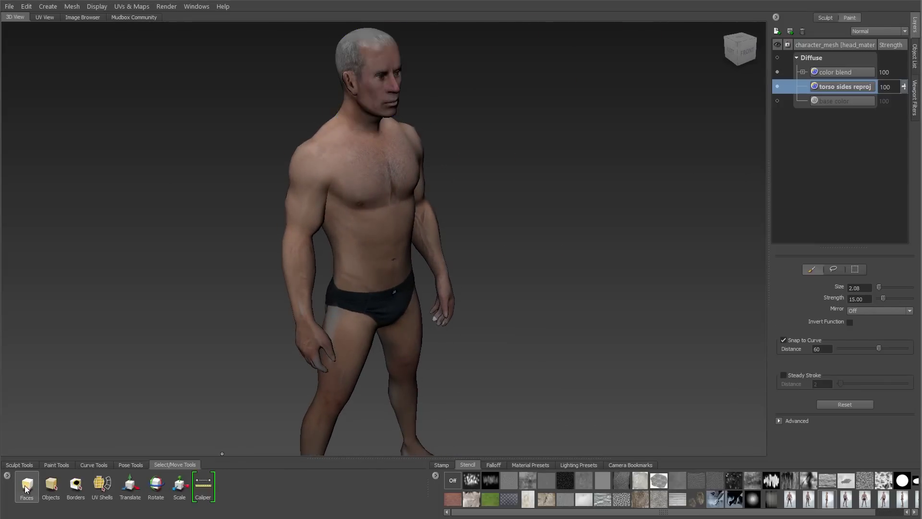
alt+drag(310, 360, 315, 309)
alt+middle_drag(311, 361, 325, 318)
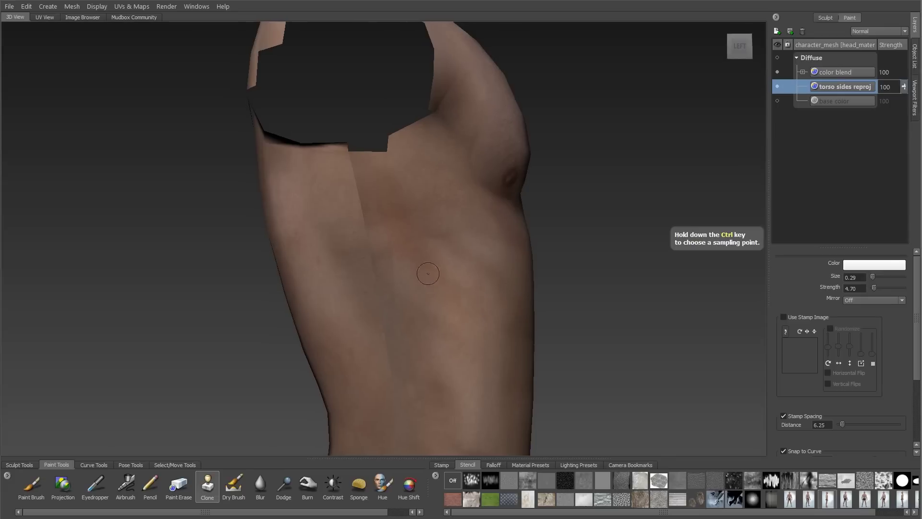
Step: Clone neighbouring skin over the vertical seam down the torso's side, resampling beside it, at strength 4.70
drag(386, 306, 379, 291)
alt+drag(439, 380, 451, 373)
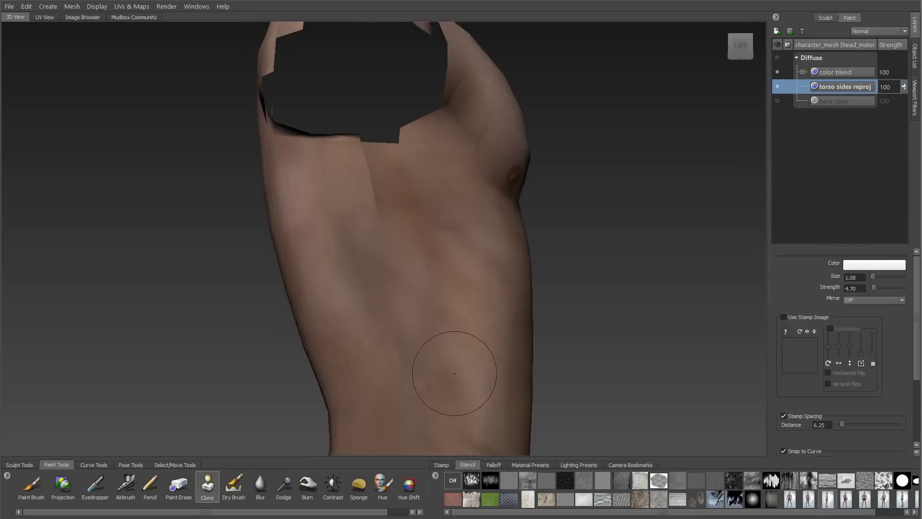
alt+middle_drag(451, 372, 439, 294)
ctrl+click(346, 306)
drag(385, 319, 388, 296)
alt+drag(466, 334, 433, 325)
alt+drag(417, 362, 335, 203)
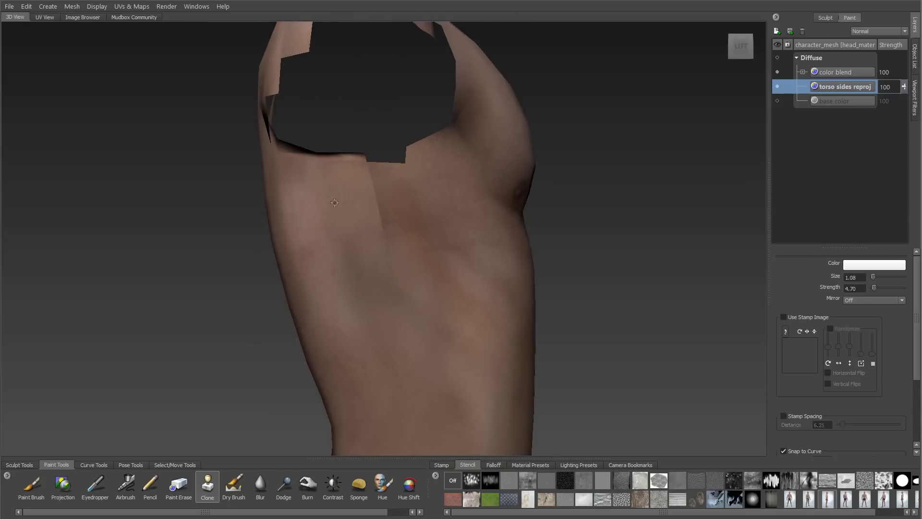
drag(380, 234, 385, 211)
Step: Align the 005_back.jpg stencil over the remaining seam below the armpit and project skin across it
mouse_move(337, 218)
alt+mouse_down()
mouse_move(389, 210)
mouse_move(382, 228)
alt+mouse_up()
alt+right_drag(382, 228, 676, 452)
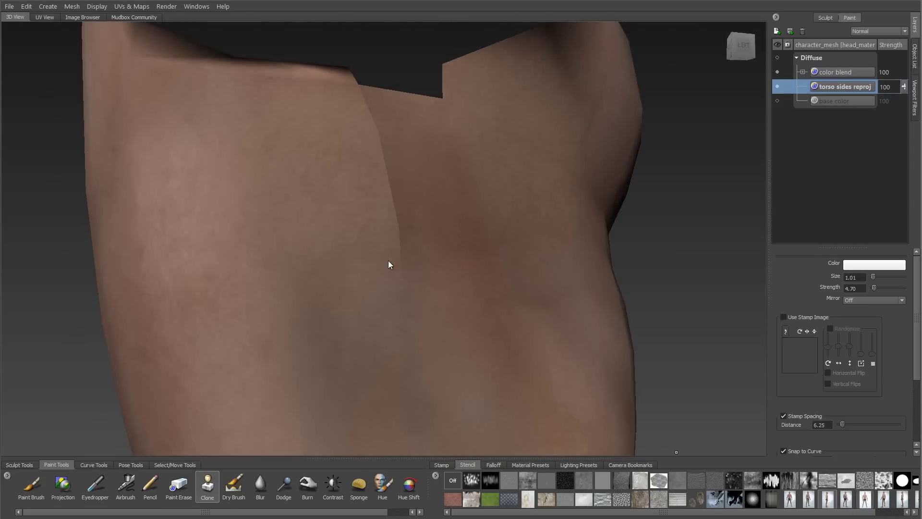
drag(388, 261, 548, 306)
right_drag(547, 306, 399, 444)
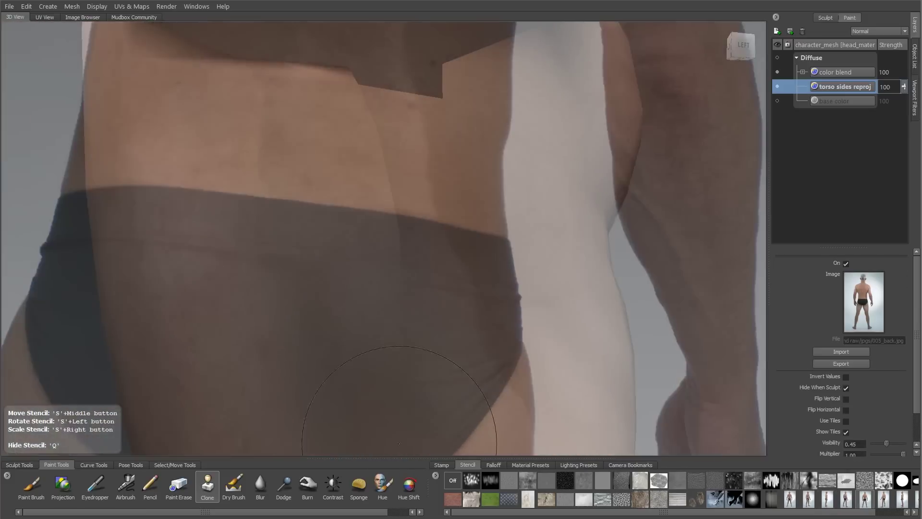
middle_drag(396, 259, 607, 370)
right_drag(608, 370, 519, 96)
middle_drag(542, 279, 476, 191)
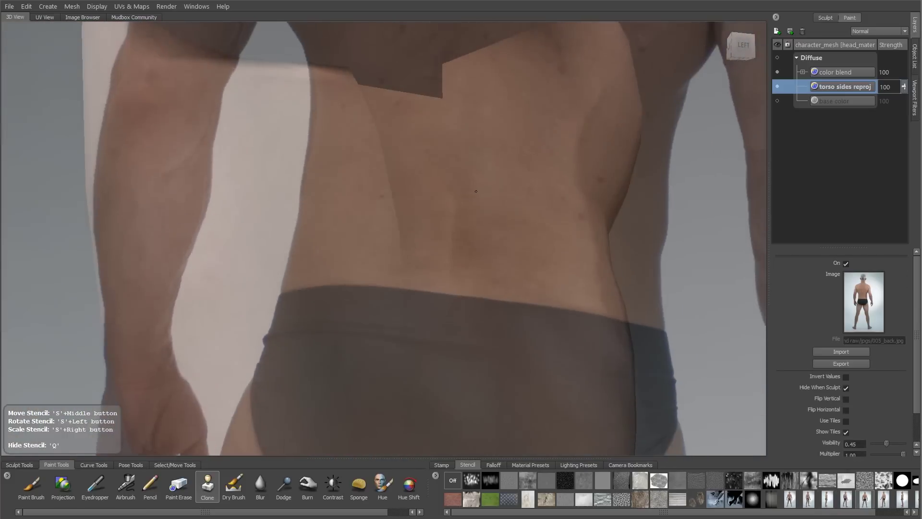
click(63, 484)
key(q)
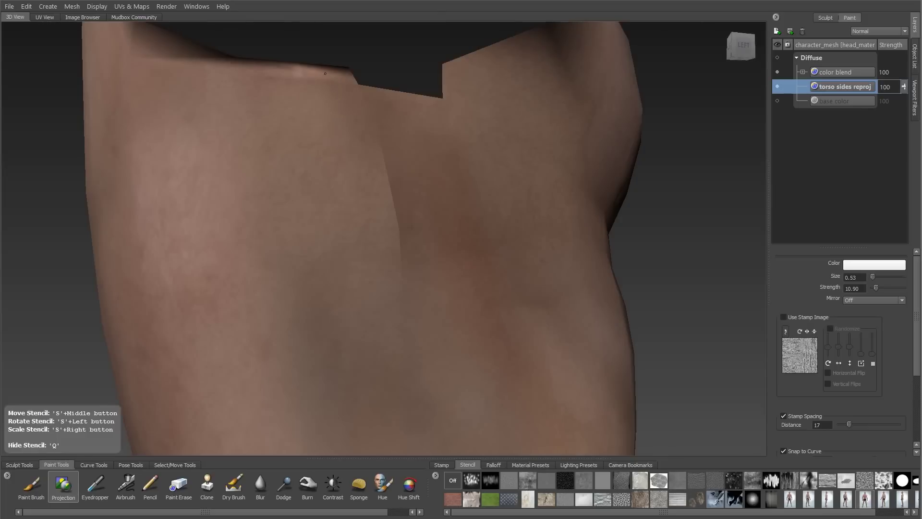
mouse_move(397, 227)
mouse_down()
mouse_move(406, 176)
mouse_move(389, 197)
mouse_up()
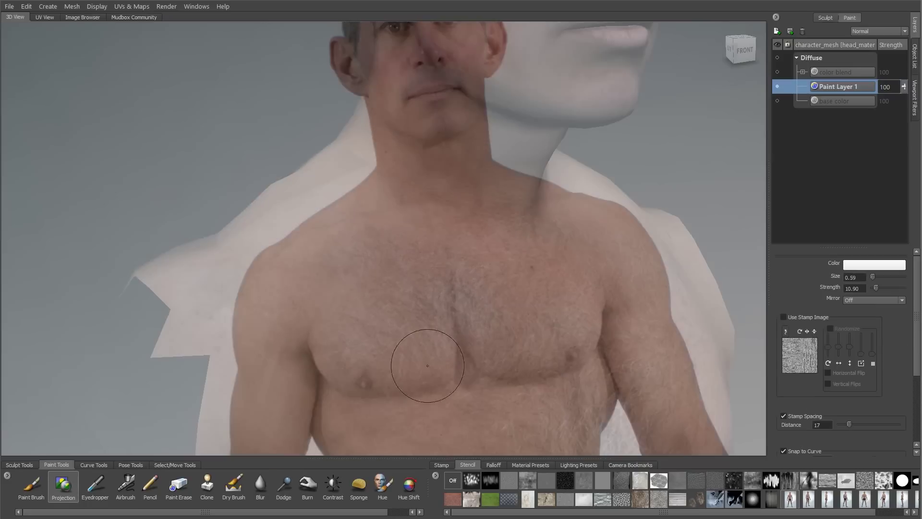
Step: Align the body photo stencil over the neck and chest and add a new paint layer above Paint Layer 1
right_drag(427, 366, 428, 377)
middle_drag(423, 202, 354, 295)
click(777, 31)
click(465, 290)
key(q)
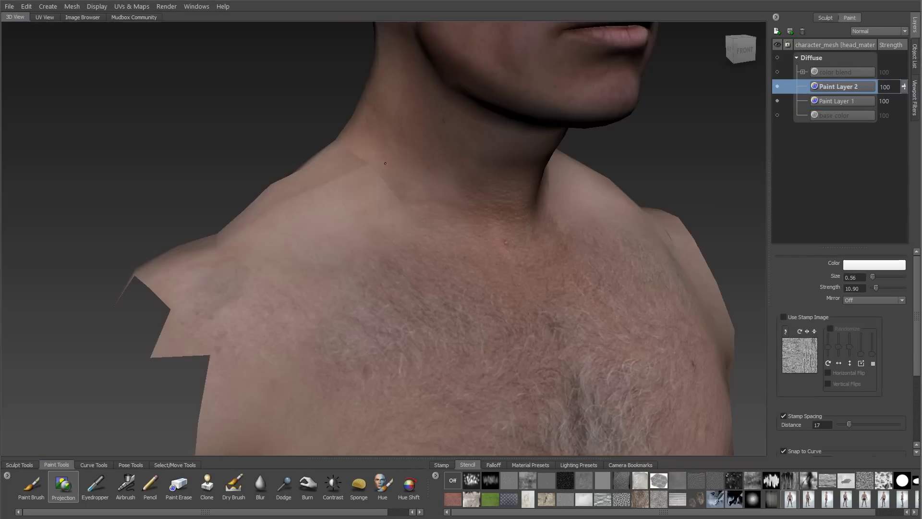
Step: Reposition the stencil and project skin over the seam between the neck, collarbone and shoulder on Paint Layer 2
key(q)
key(q)
key(q)
key(q)
key(q)
middle_drag(383, 197, 443, 268)
mouse_move(443, 267)
mouse_down()
mouse_move(382, 167)
mouse_move(231, 288)
mouse_move(241, 289)
mouse_up()
key(q)
drag(241, 289, 281, 288)
mouse_move(277, 295)
mouse_down()
mouse_move(285, 308)
mouse_move(279, 324)
mouse_up()
key(q)
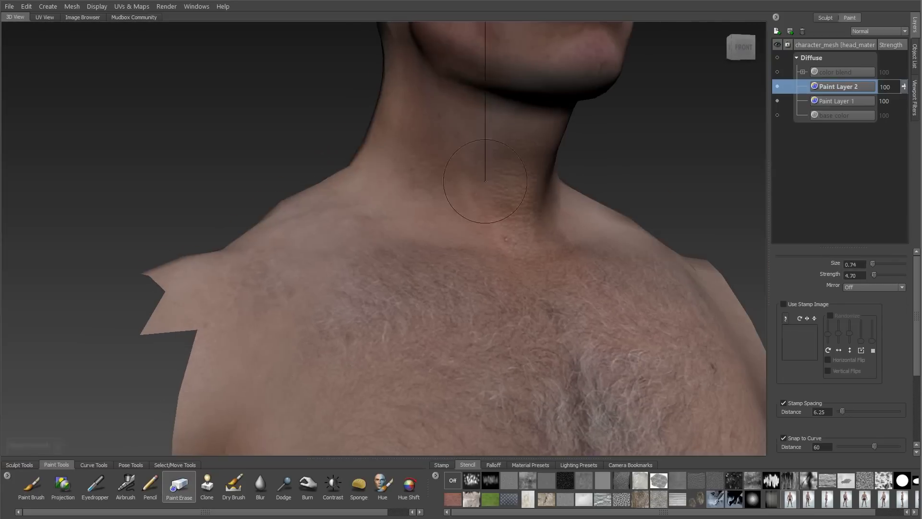
Step: Select Paint Layer 1 and use the Clone tool to touch up the neck below the jaw
alt+drag(385, 240, 216, 226)
click(836, 101)
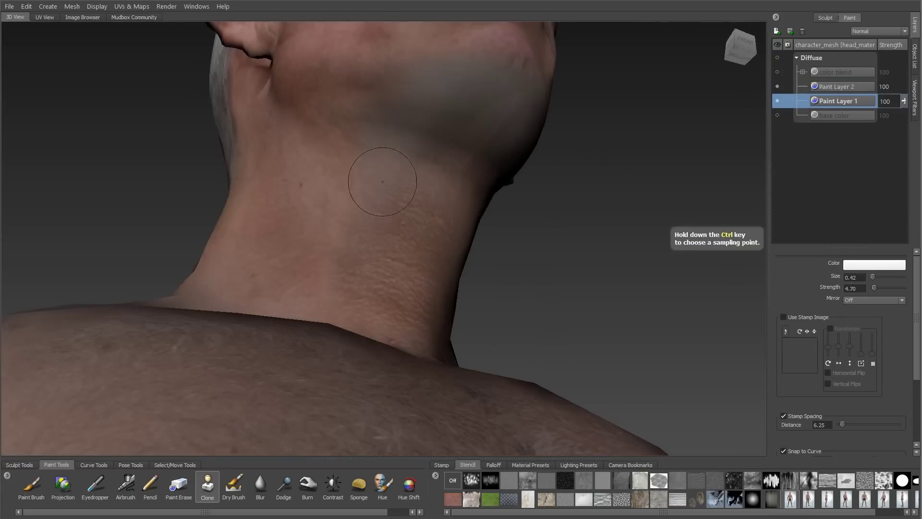
mouse_move(341, 193)
alt+mouse_down()
mouse_move(378, 169)
mouse_move(365, 144)
mouse_move(336, 146)
alt+mouse_up()
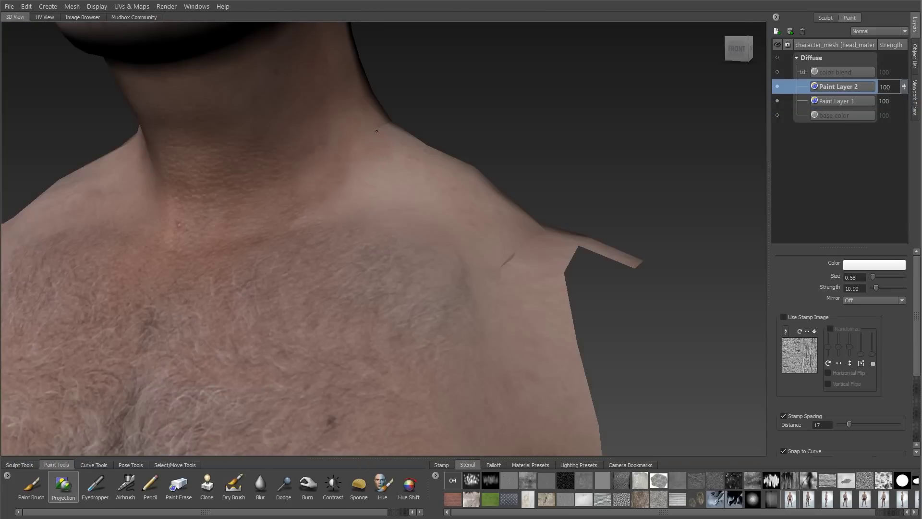
Step: Project skin from the photo stencil over the opposite shoulder and upper chest on Paint Layer 2
key(q)
drag(374, 166, 414, 178)
key(q)
key(q)
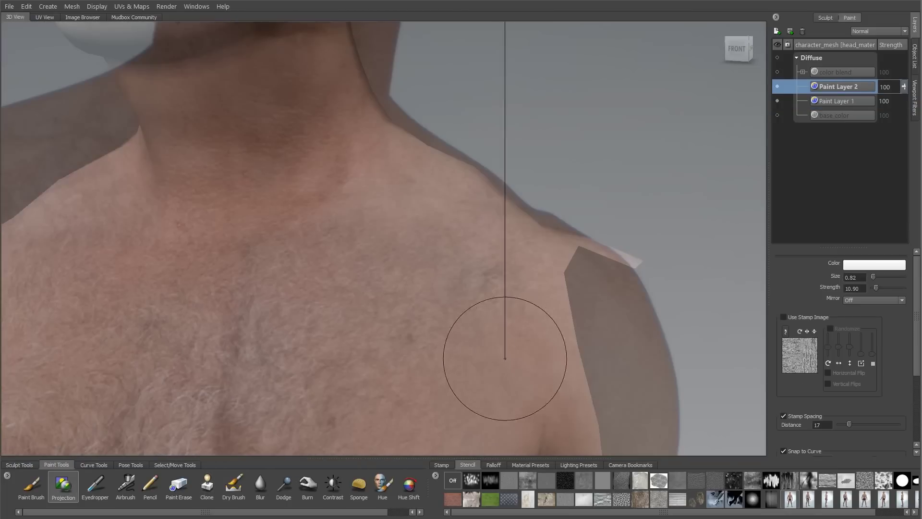
drag(505, 354, 543, 399)
key(q)
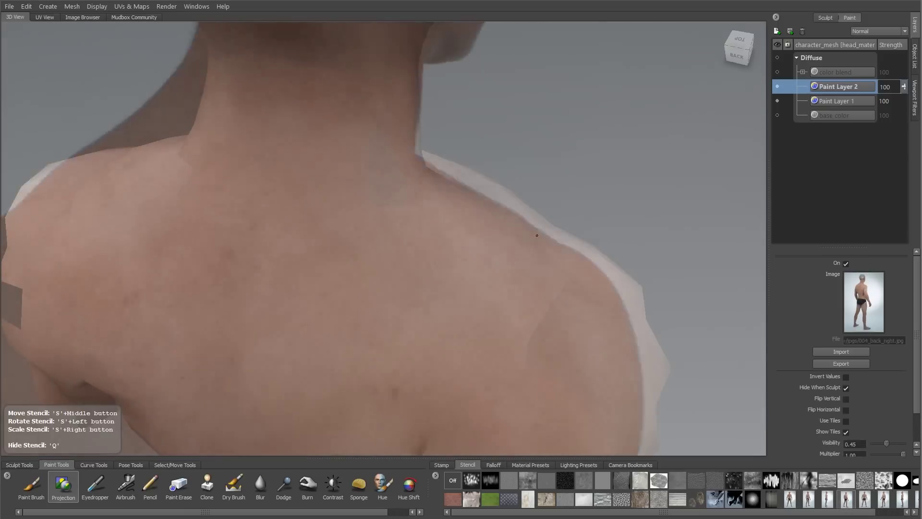
Step: Align the back-right photo stencil over the upper back and project skin onto the neck and rear shoulder
middle_drag(537, 235, 537, 275)
drag(422, 202, 331, 120)
drag(571, 307, 544, 281)
key(q)
Step: Align the back-left photo stencil over the other rear shoulder and project skin across the shoulder and upper back
key(q)
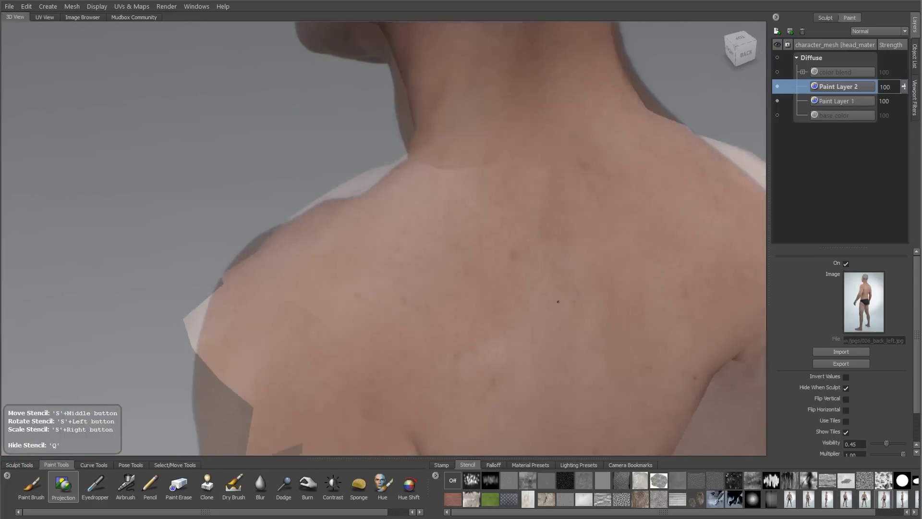
key(q)
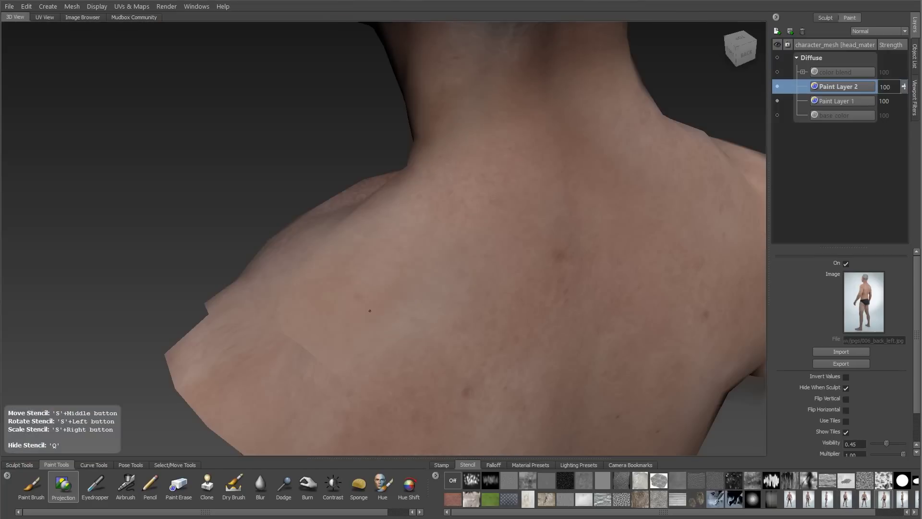
mouse_move(370, 311)
mouse_down()
mouse_move(330, 379)
mouse_move(353, 362)
mouse_up()
middle_drag(375, 346, 313, 355)
alt+drag(171, 361, 463, 347)
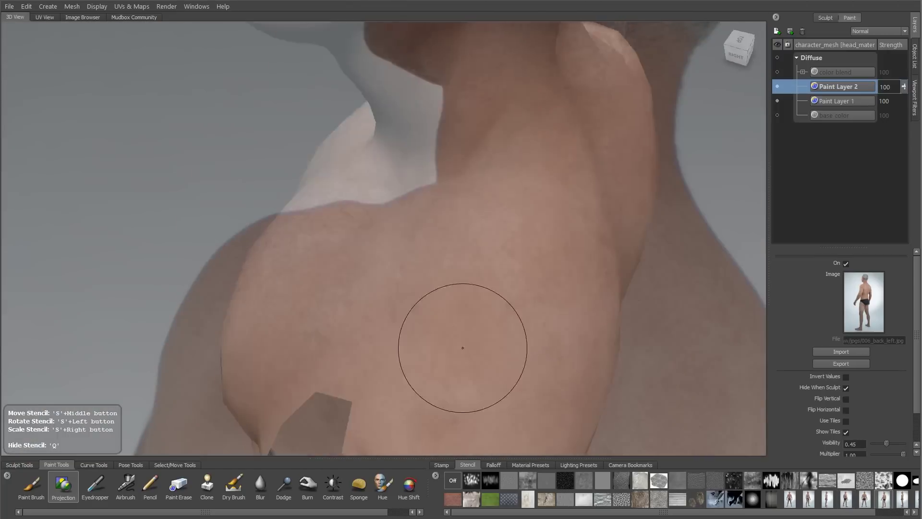
alt+middle_drag(444, 418, 304, 343)
alt+drag(305, 344, 346, 330)
key(q)
Step: Inspect the blended skin on the shoulders, back, chest and whole upper body from all sides
alt+right_drag(426, 367, 336, 360)
mouse_move(336, 360)
alt+mouse_down()
mouse_move(522, 330)
mouse_move(673, 331)
alt+mouse_up()
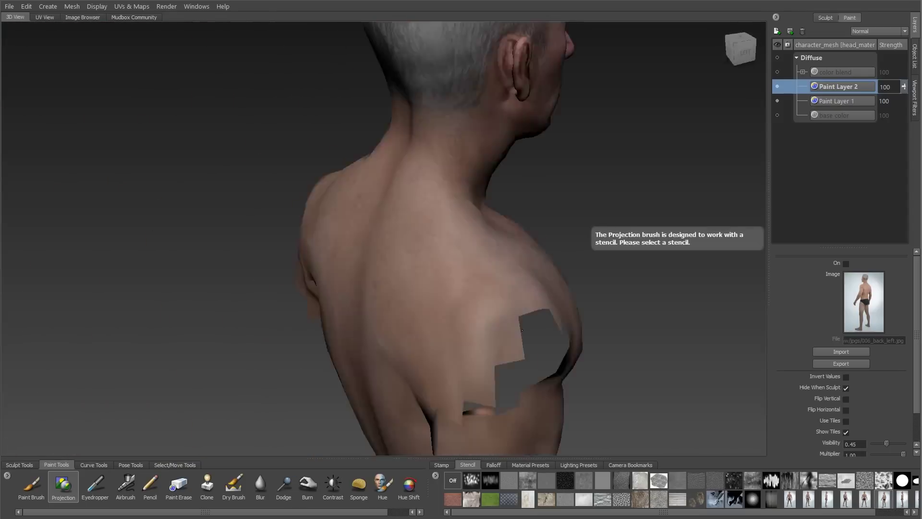
alt+right_drag(413, 334, 498, 329)
alt+drag(500, 315, 426, 346)
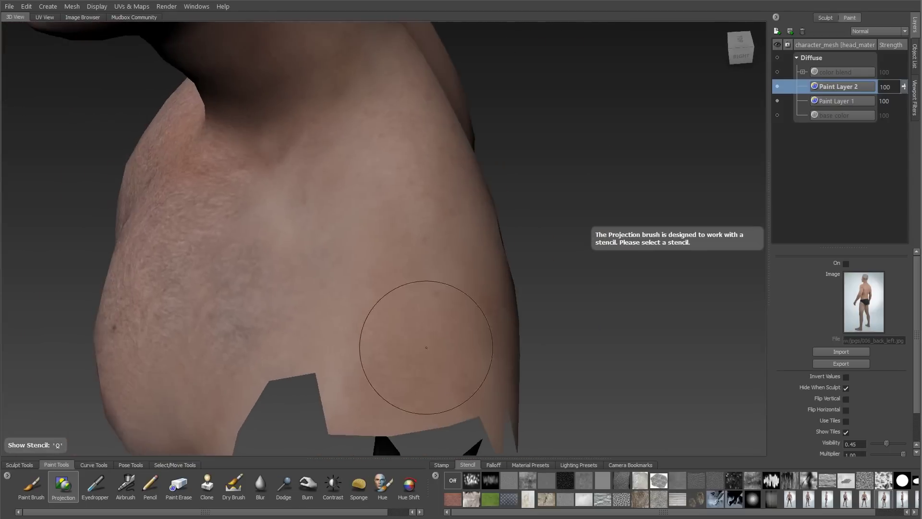
alt+right_drag(426, 346, 307, 339)
alt+drag(307, 339, 668, 319)
alt+right_drag(466, 364, 435, 375)
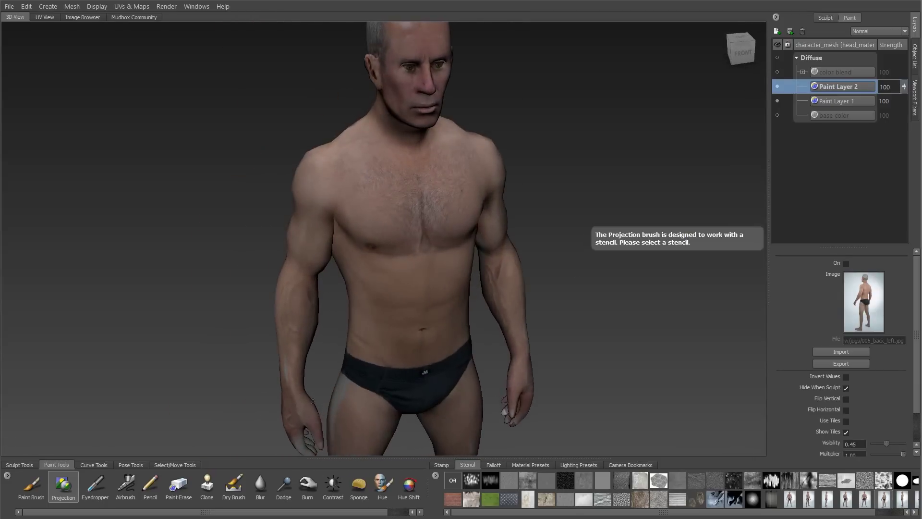
alt+right_drag(313, 400, 293, 408)
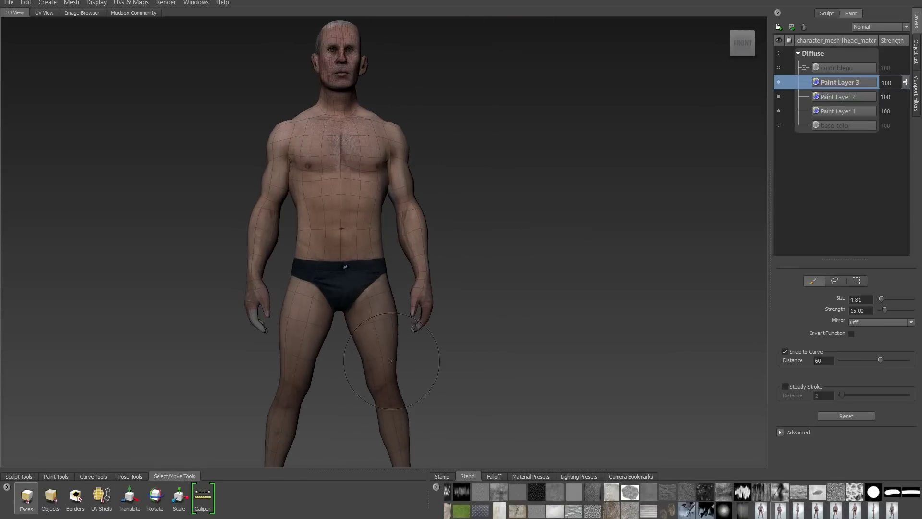
Step: Select the torso and upper-leg faces to isolate the arms from the rest of the body
alt+drag(339, 177, 427, 203)
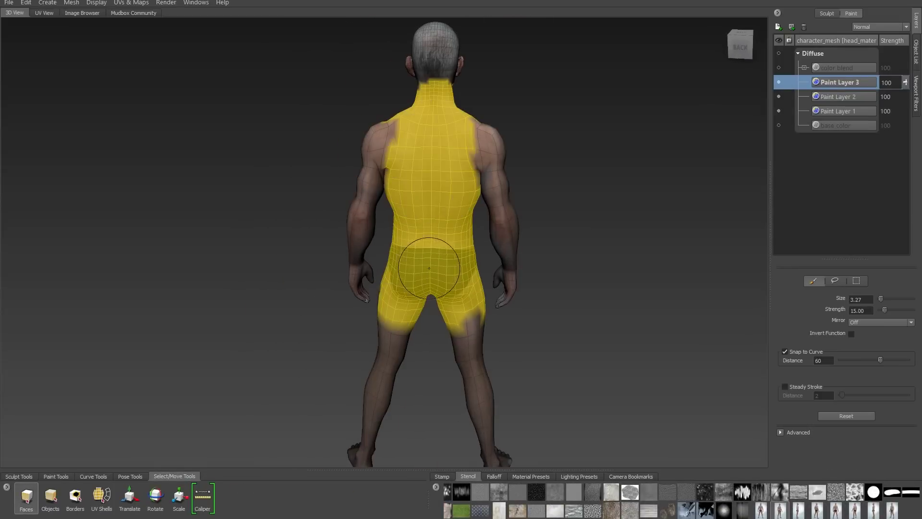
click(879, 326)
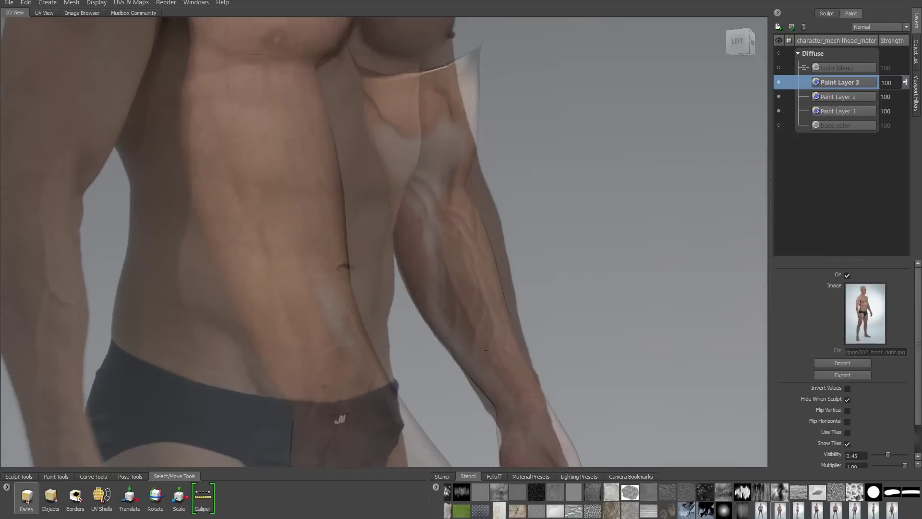
Step: Align the front-right photo stencil with the character's forearm and hand
alt+drag(485, 346, 504, 312)
middle_drag(504, 313, 506, 314)
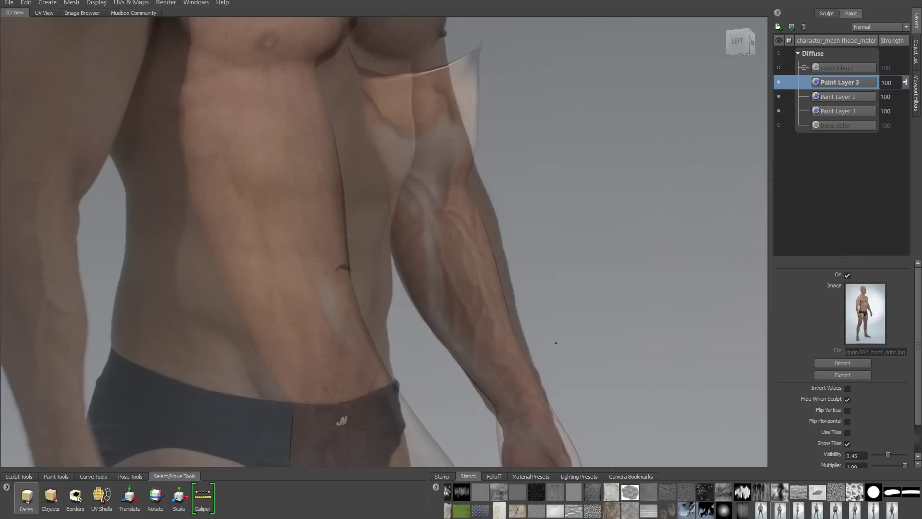
alt+drag(555, 343, 536, 339)
Step: Add a new paint layer above Paint Layer 3 and activate the Projection brush
right_click(828, 208)
right_click(813, 193)
click(826, 201)
key(Return)
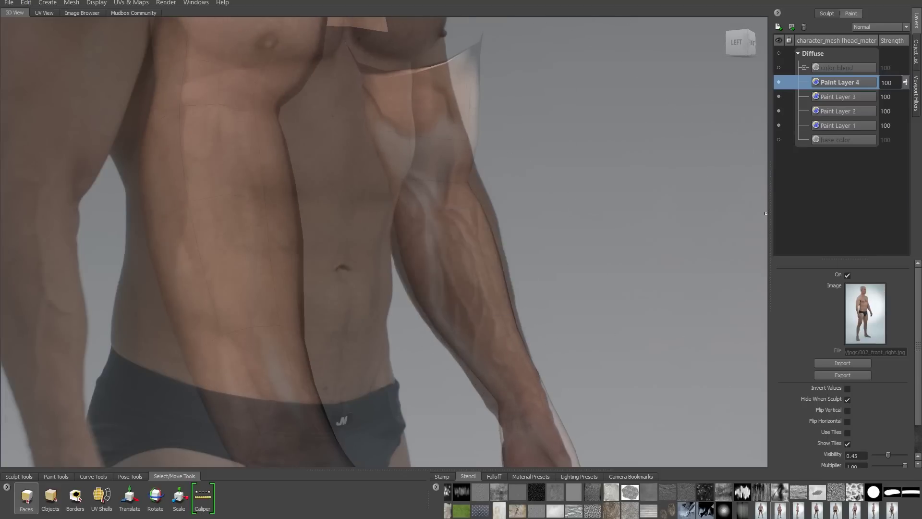
click(56, 476)
click(63, 497)
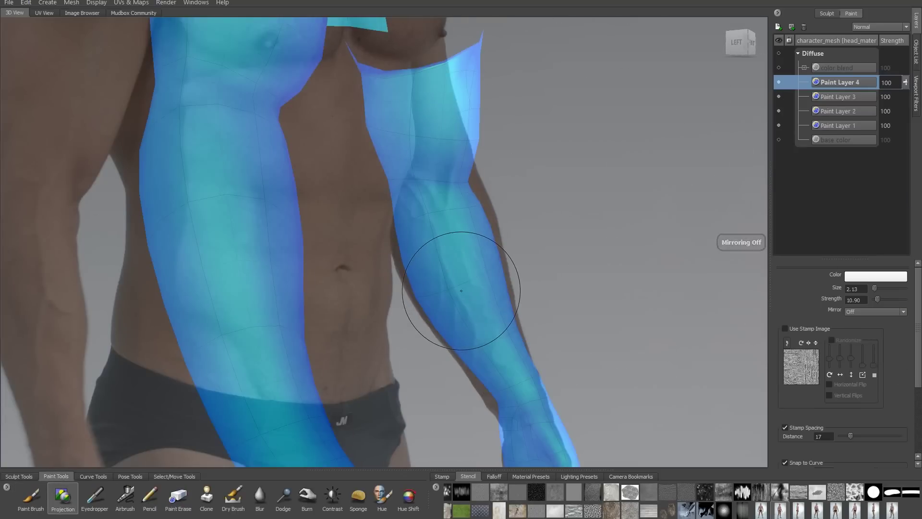
Step: Unfreeze the arms and project skin from the stencil over the gray strip along the inner forearm
key(q)
key(shift+u)
key(q)
drag(437, 247, 431, 238)
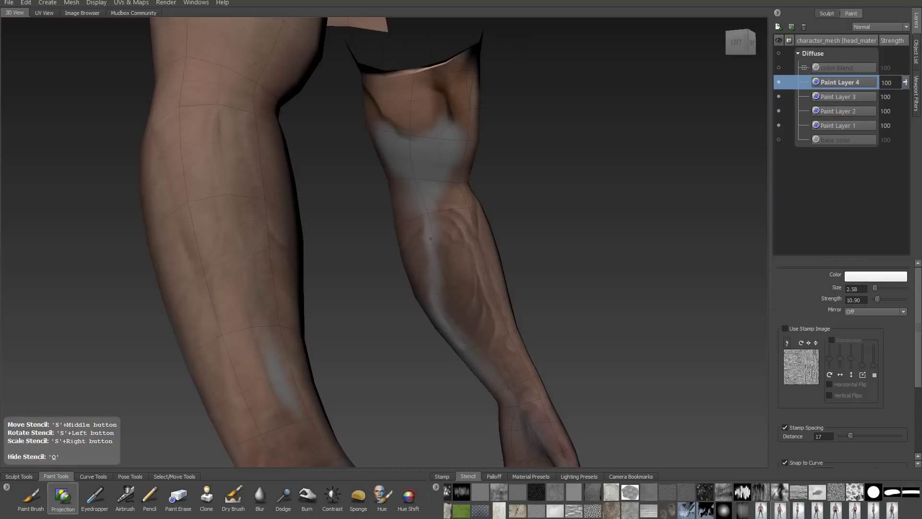
key(q)
key(q)
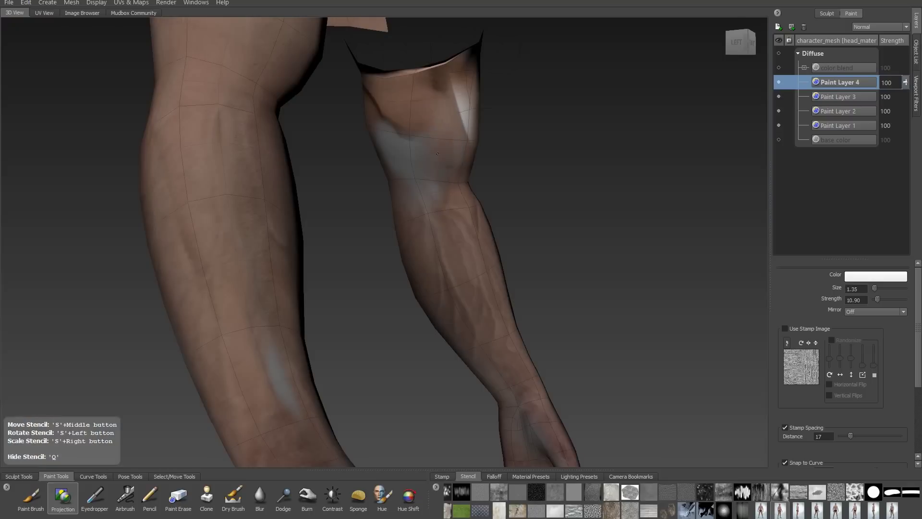
Step: Project skin over the inner elbow and erase the stray white patch on the upper arm
drag(429, 200, 440, 211)
key(q)
key(6)
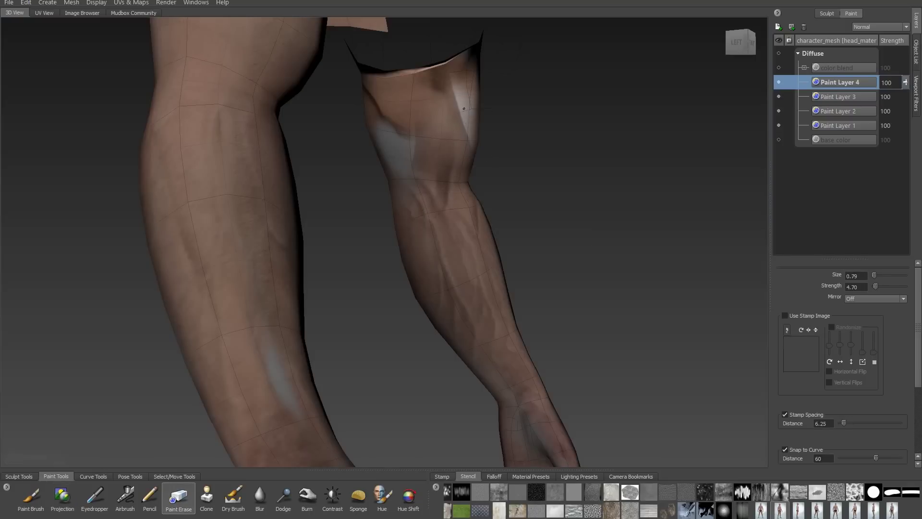
key(q)
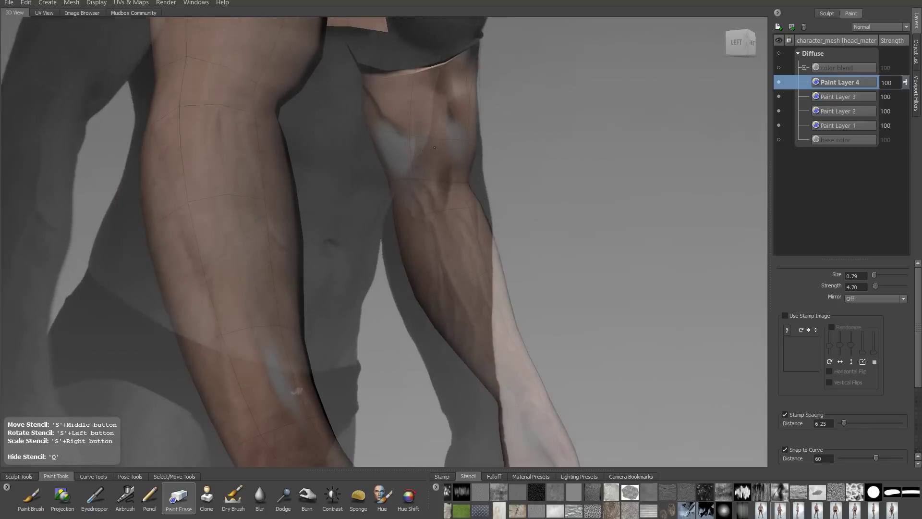
Step: Reposition the photo stencil and project skin over the gray patches on the inner upper arm with the Projection brush
key(q)
key(q)
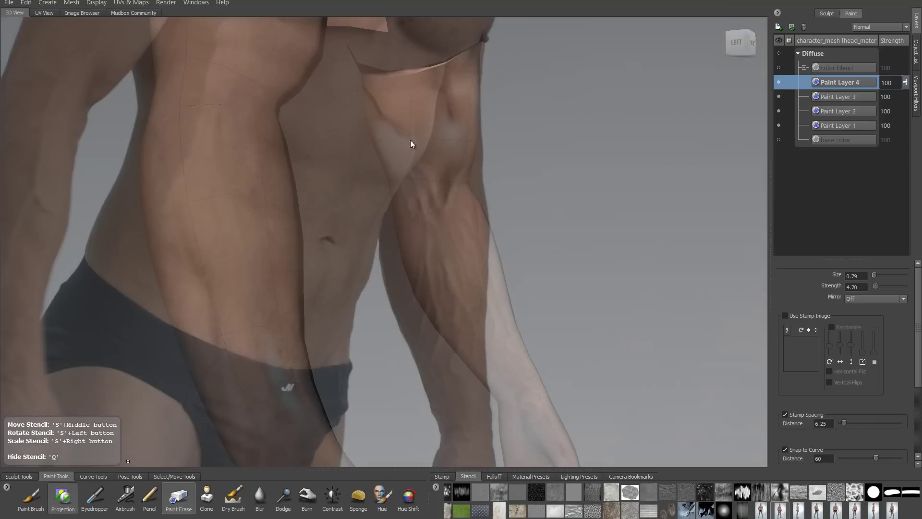
key(p)
key(q)
key(q)
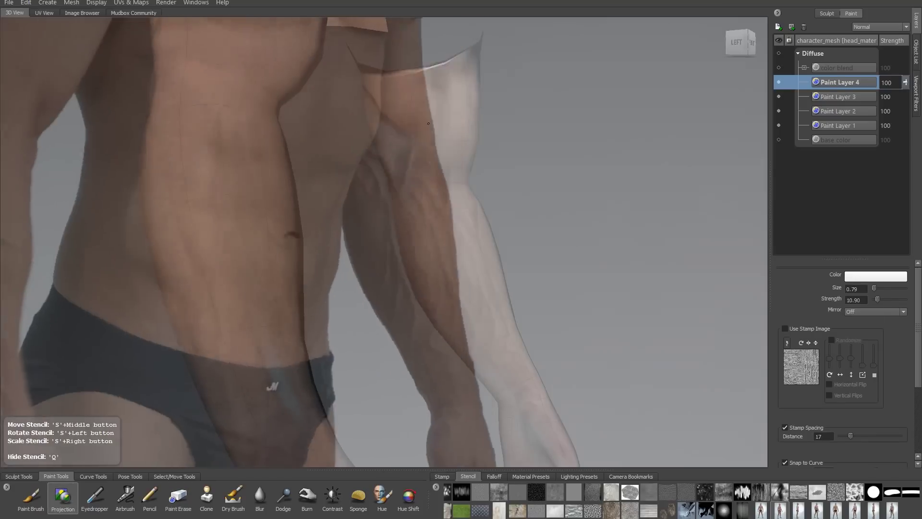
key(q)
key(q)
key(q)
mouse_move(466, 296)
alt+mouse_down()
mouse_move(509, 294)
mouse_move(450, 285)
alt+mouse_up()
Step: Show the color blend layer and select it with the Airbrush active
click(779, 68)
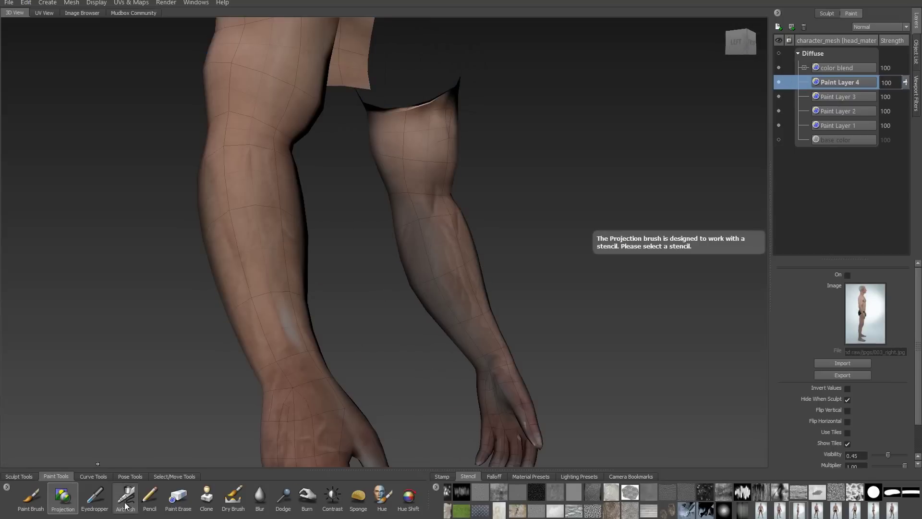
click(126, 499)
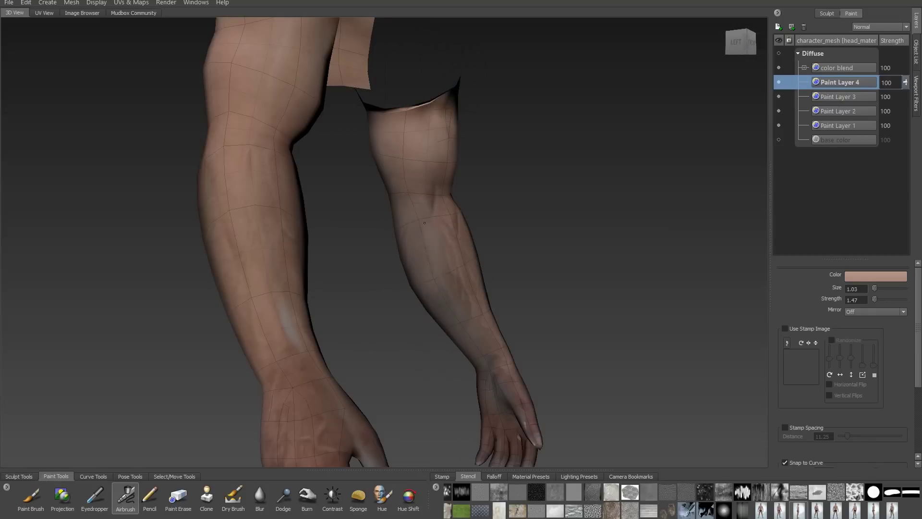
click(842, 68)
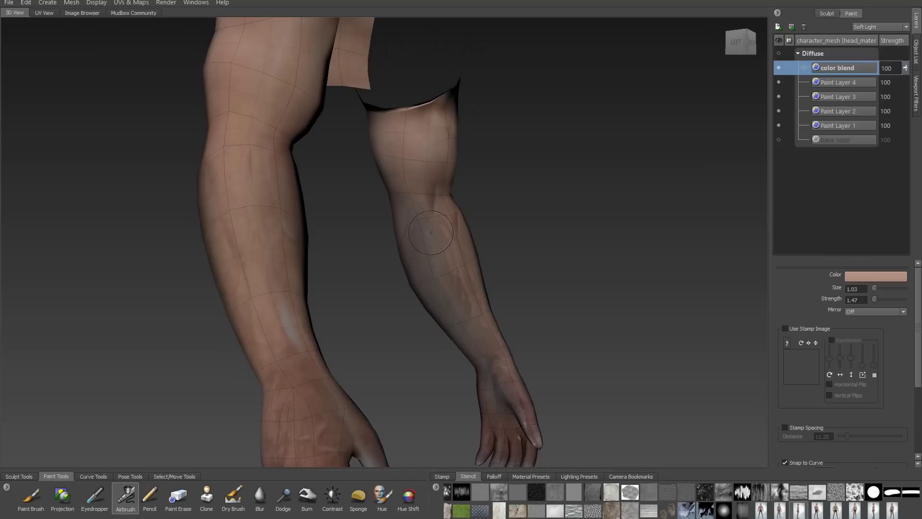
alt+drag(431, 254, 370, 210)
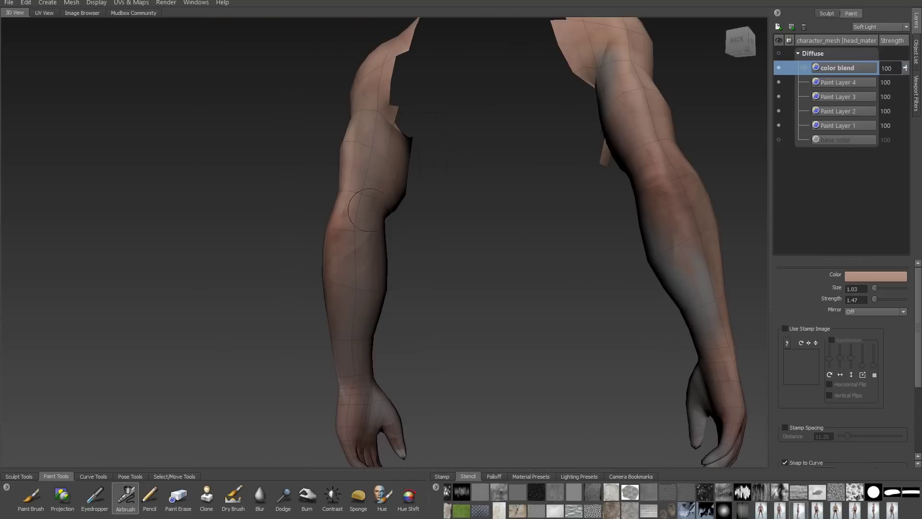
alt+drag(365, 281, 436, 271)
Step: Return to Paint Layer 4 and project skin from a photo stencil onto the hand with the Projection brush
click(779, 516)
middle_drag(529, 230, 354, 241)
click(841, 83)
click(62, 497)
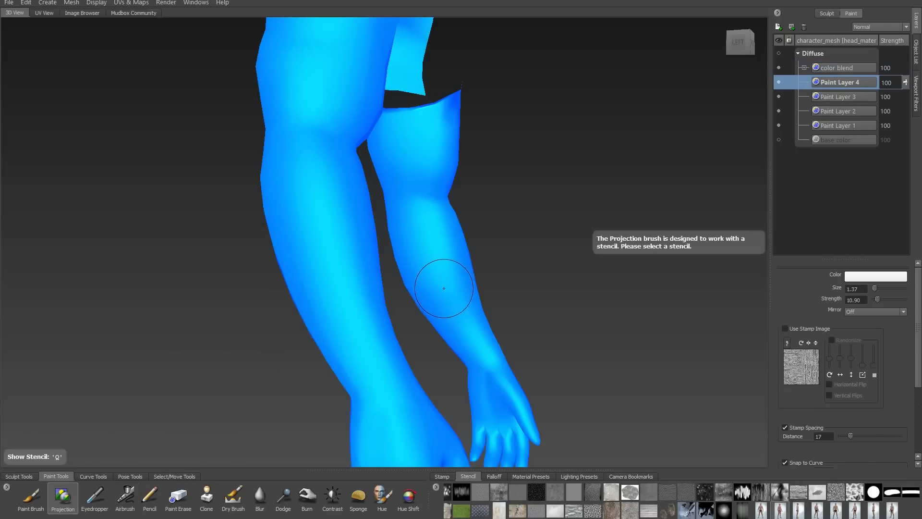
key(q)
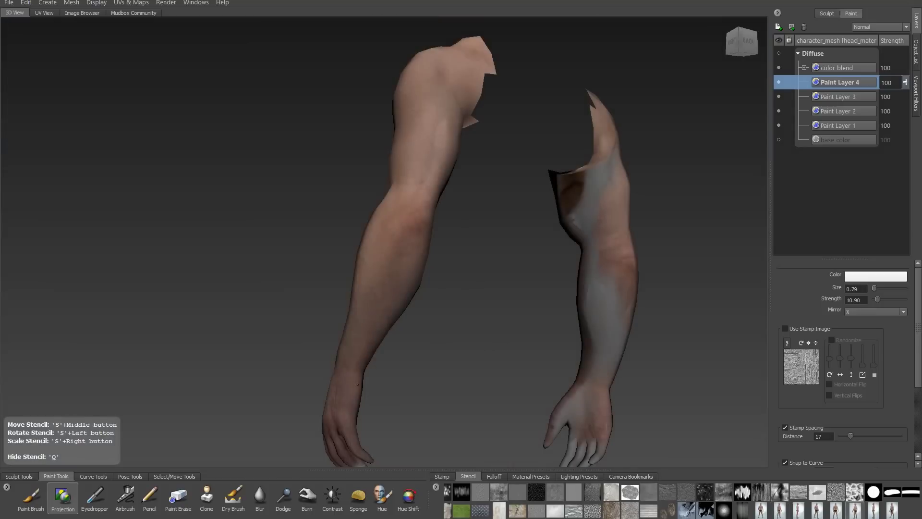
drag(351, 427, 353, 427)
key(q)
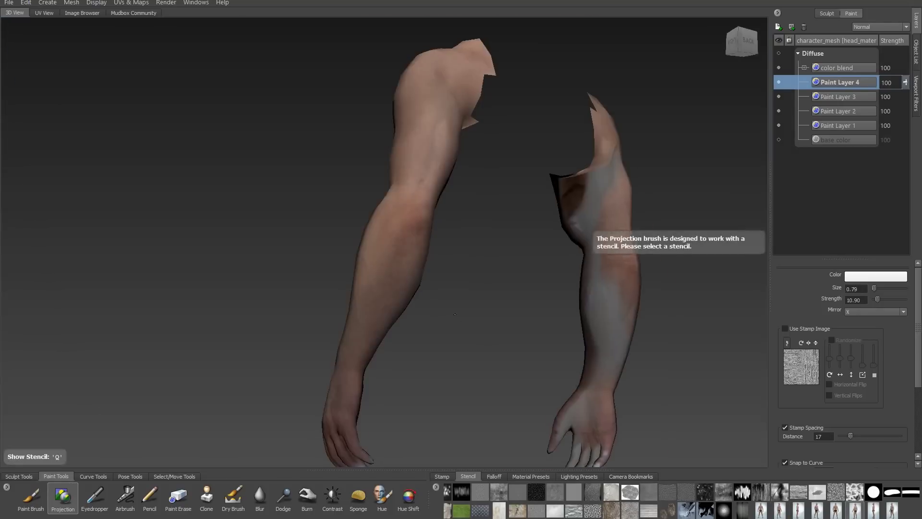
Step: Turn mirroring off, align the back-view photo stencil with the arm, and project skin over the back of the upper arm and elbow
alt+drag(481, 308, 400, 309)
key(q)
click(865, 312)
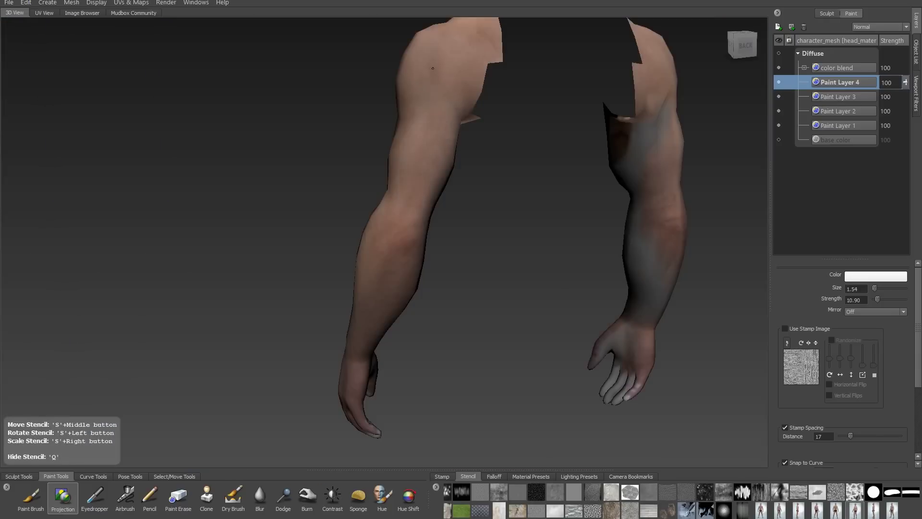
drag(432, 68, 480, 296)
alt+drag(429, 342, 395, 336)
key(q)
right_drag(395, 233, 512, 369)
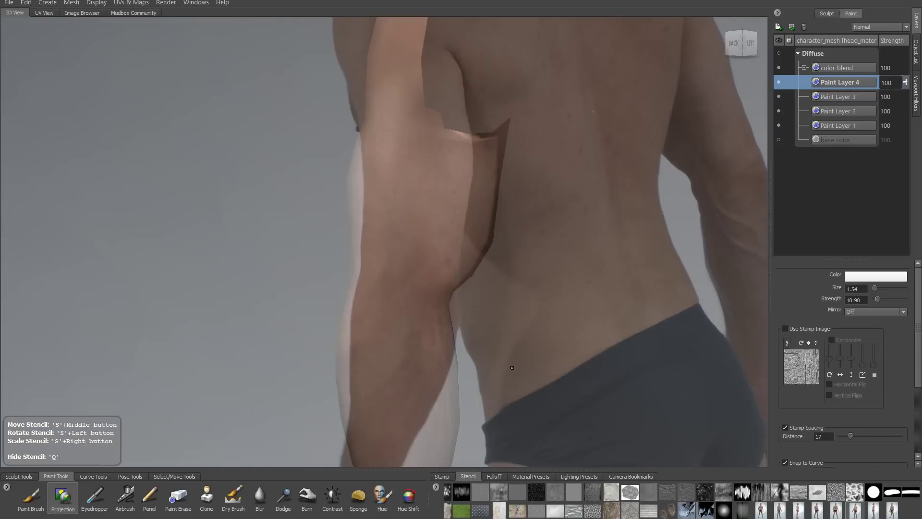
middle_drag(513, 369, 489, 409)
drag(403, 221, 386, 288)
mouse_move(386, 288)
middle_down()
mouse_move(365, 249)
mouse_move(388, 298)
middle_up()
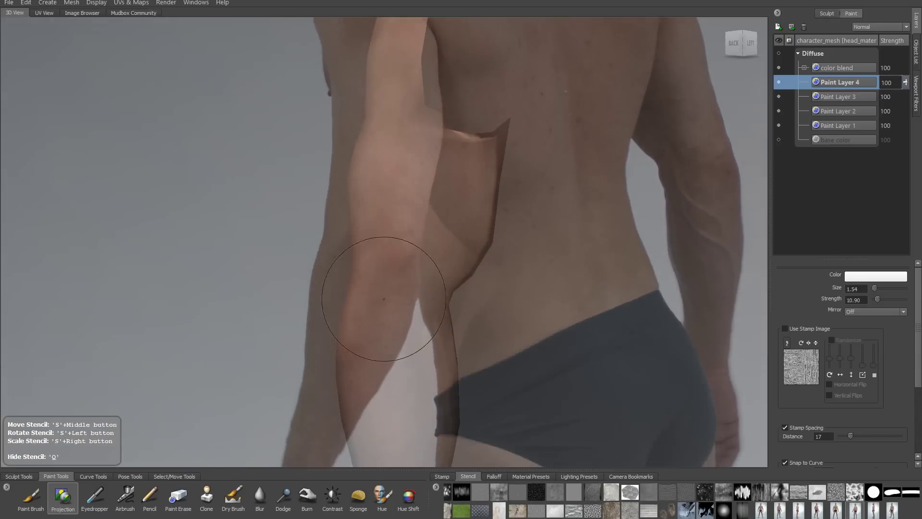
mouse_move(388, 299)
mouse_down()
mouse_move(412, 344)
mouse_move(601, 299)
mouse_up()
key(q)
Step: Load the front-left photo stencil, align it with the inner arm, and project skin over the gray area of the forearm
scroll(411, 336, down, 5)
alt+middle_drag(600, 298, 610, 225)
click(892, 511)
drag(610, 225, 596, 202)
right_drag(595, 202, 552, 185)
middle_drag(553, 184, 502, 206)
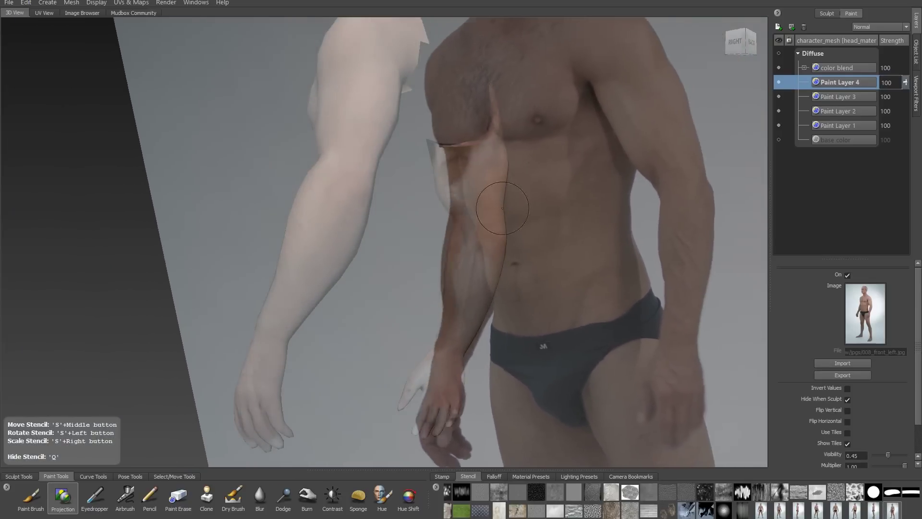
mouse_move(502, 206)
mouse_down()
mouse_move(519, 247)
mouse_move(459, 271)
mouse_up()
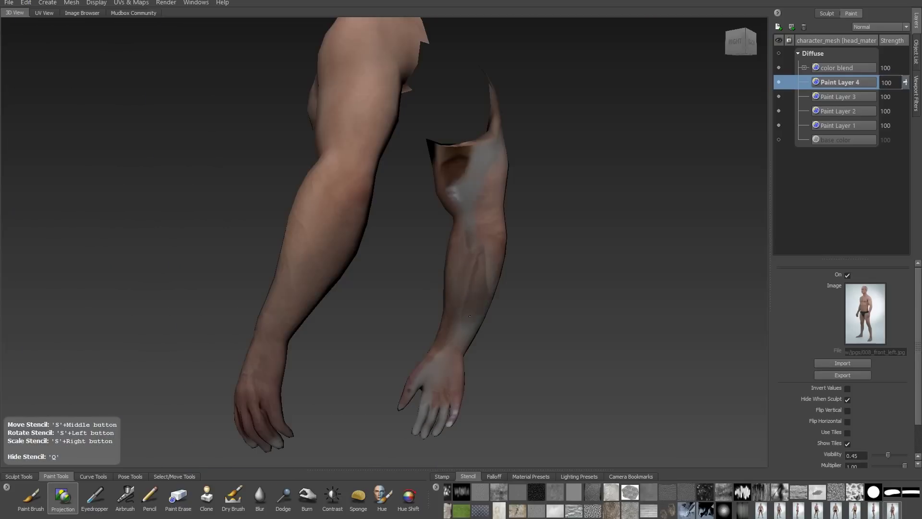
drag(470, 316, 472, 326)
key(q)
key(q)
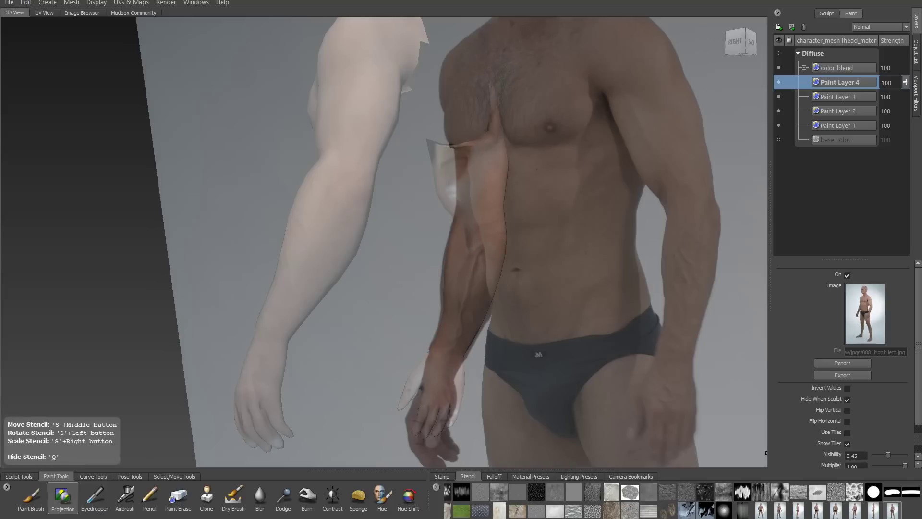
Step: Load the left-side photo stencil, align it with the arm, and project skin over the gray inner upper arm
click(800, 512)
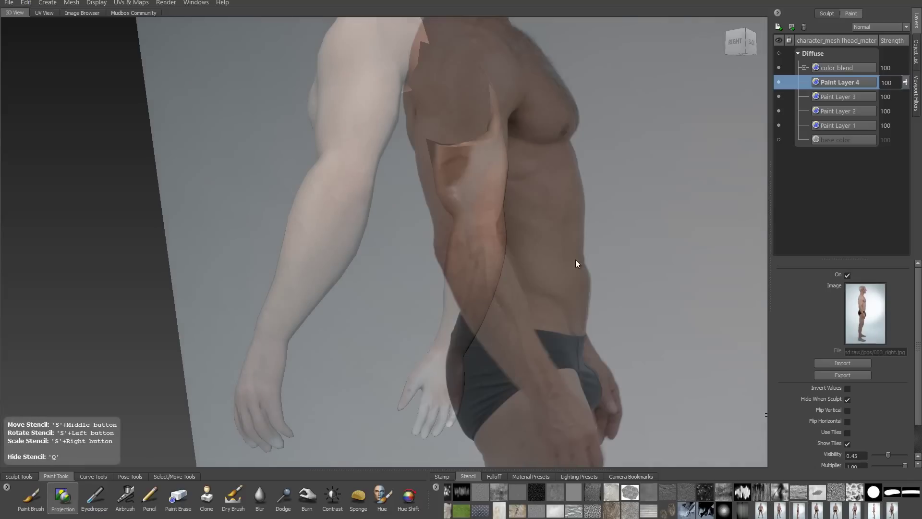
click(874, 511)
middle_drag(601, 202, 456, 193)
drag(455, 190, 450, 176)
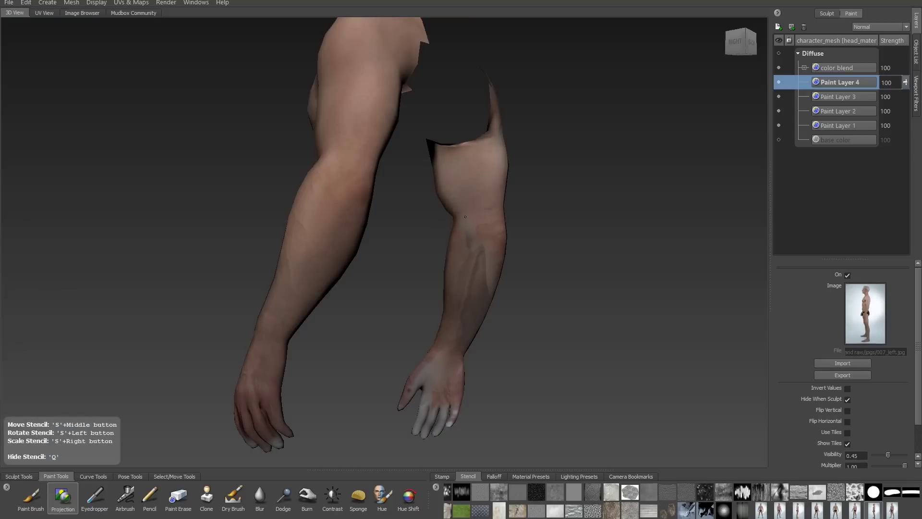
drag(465, 217, 481, 225)
key(q)
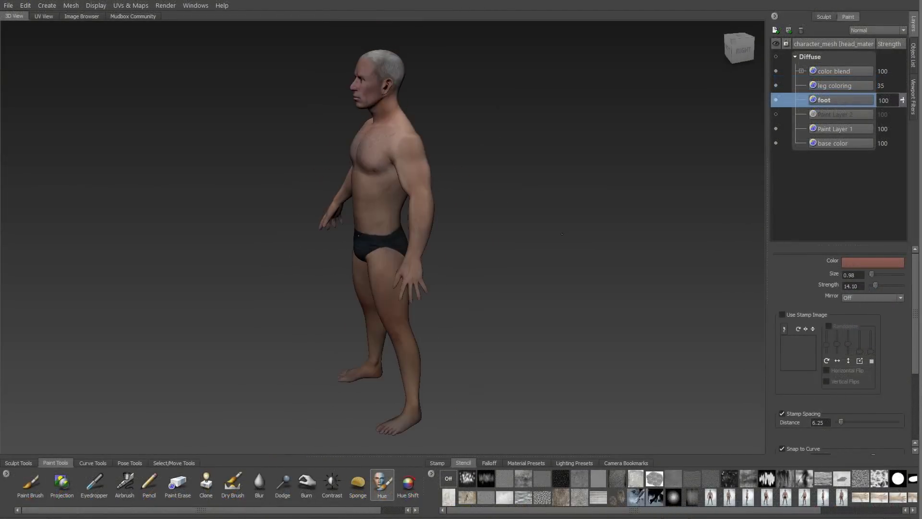
Step: Merge the visible paint layers and delete the hidden Paint Layer 2
alt+drag(562, 234, 288, 226)
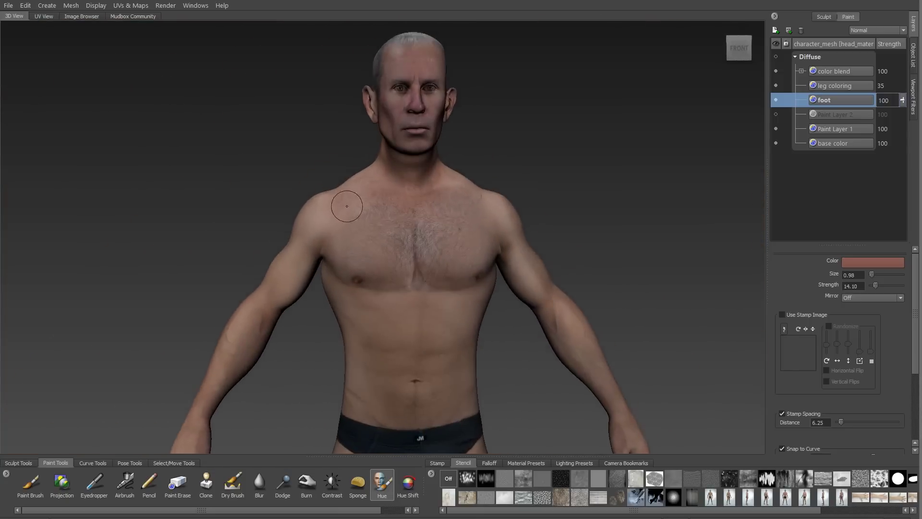
right_click(819, 179)
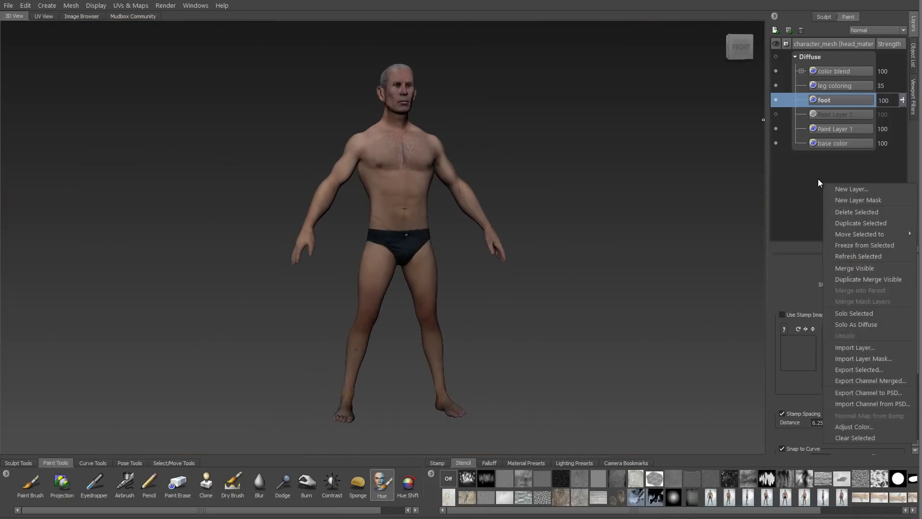
click(866, 268)
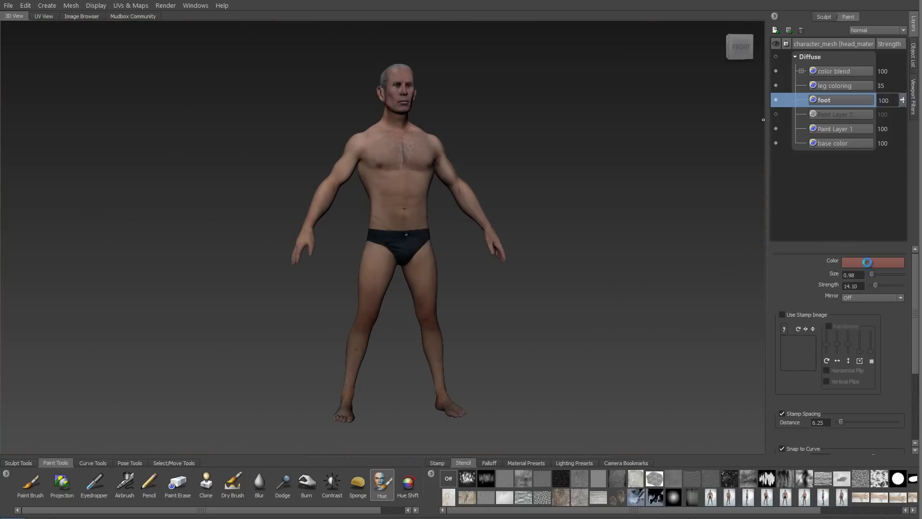
right_click(830, 83)
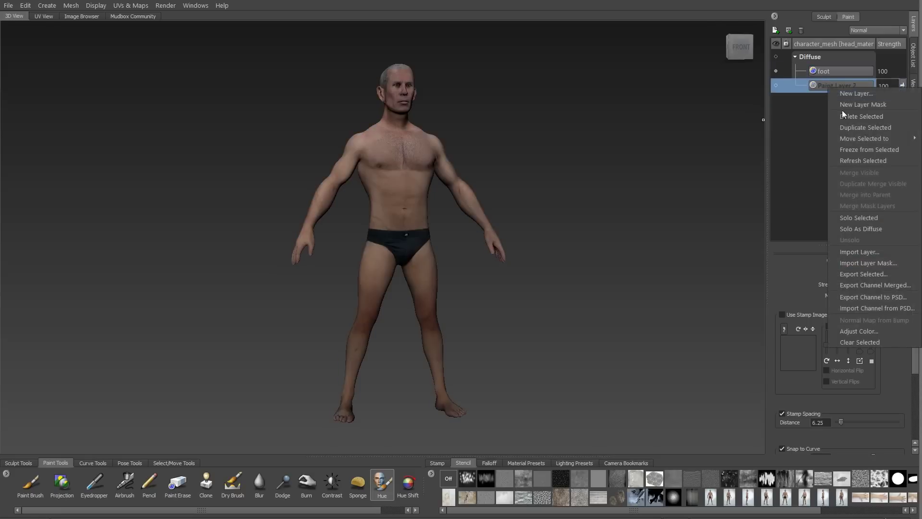
click(858, 117)
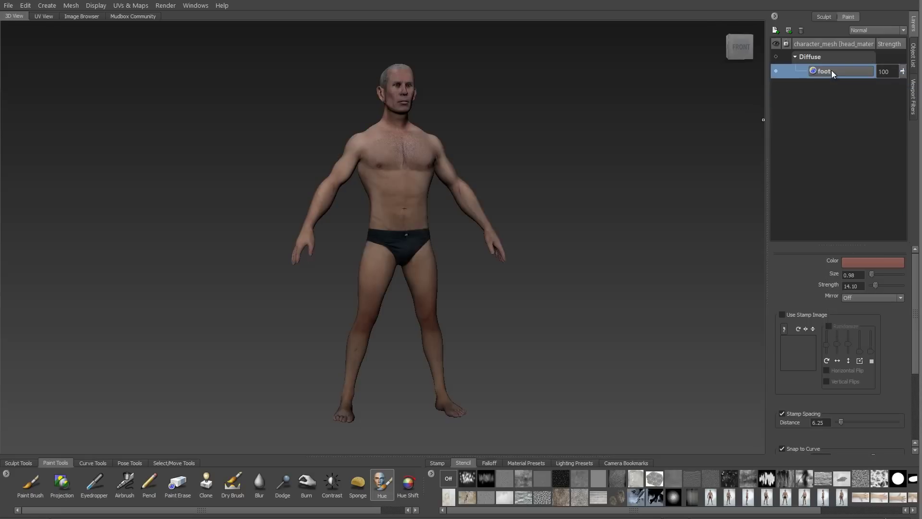
Step: Rename the merged paint layer as main texture
double_click(832, 70)
text(main text)
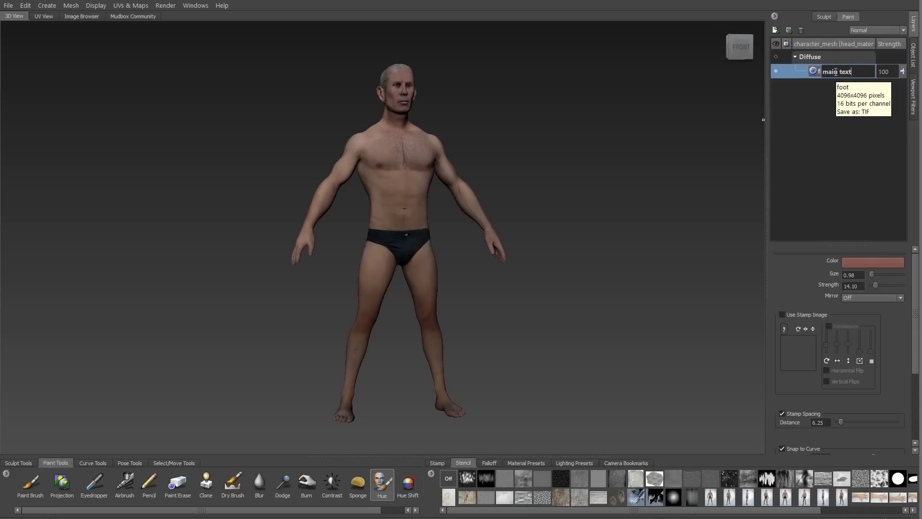
text(ure)
key(Return)
right_click(836, 73)
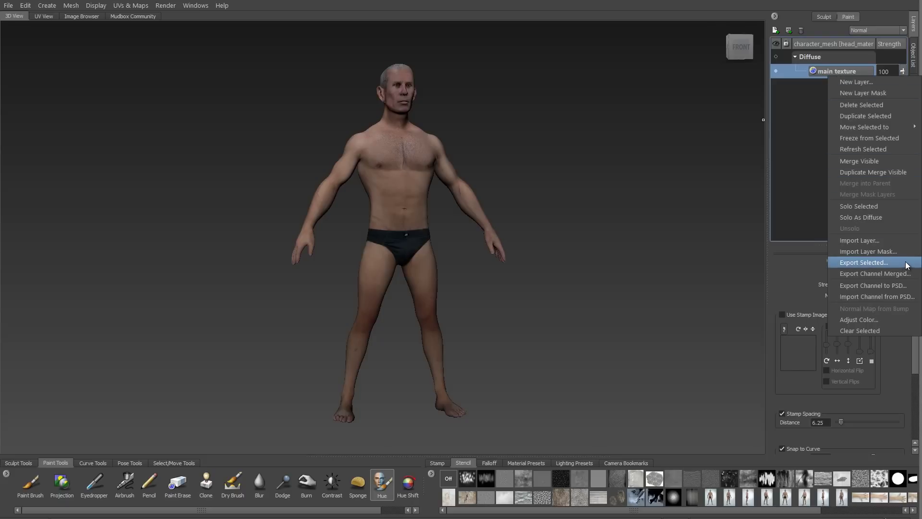
click(827, 194)
Step: Undo the layer rename, the Paint Layer 2 deletion and the layer merge
key(ctrl+z)
key(ctrl+z)
key(ctrl+z)
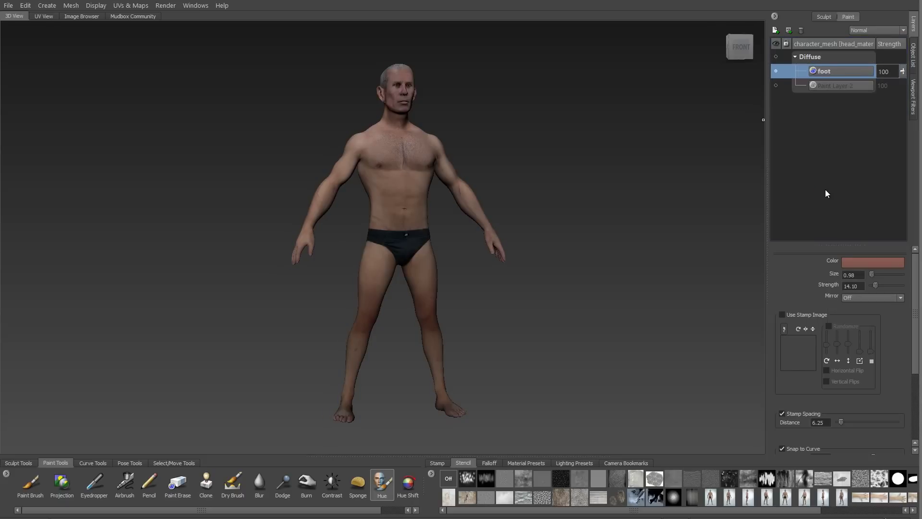
Step: Export the merged Diffuse channel as a 16-bit integer RGBA TIFF named bodybuilder basic body texture DIFF
right_click(851, 208)
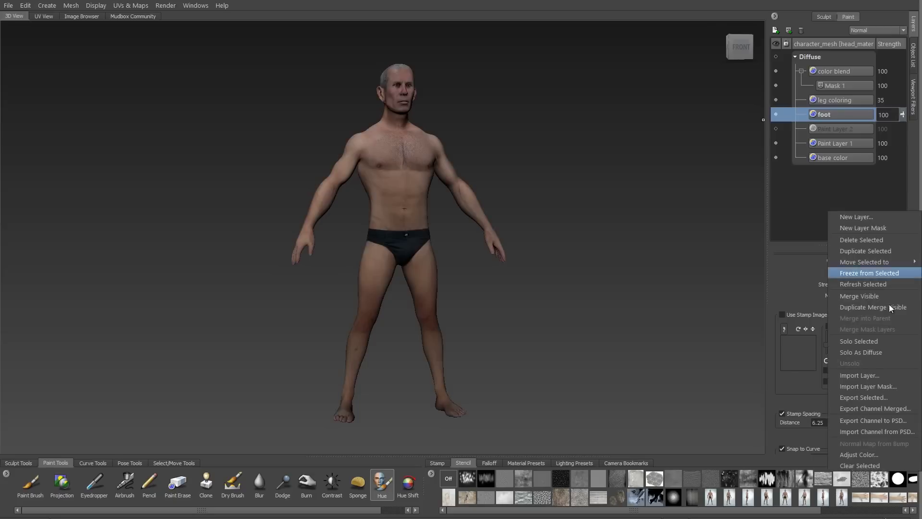
click(916, 409)
click(166, 250)
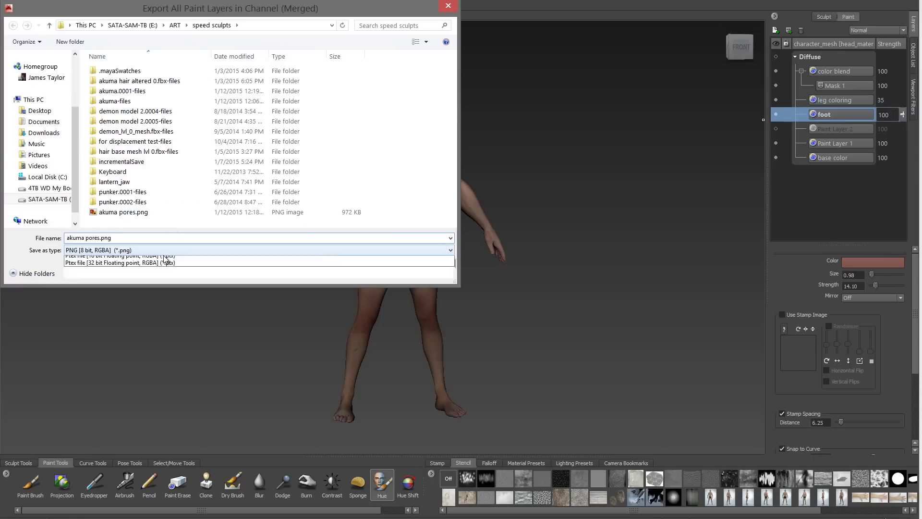
click(105, 288)
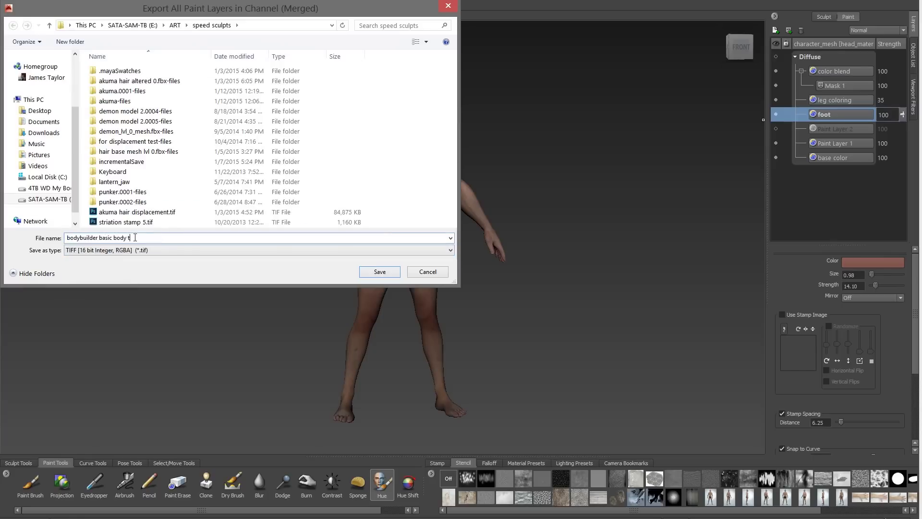
key(Return)
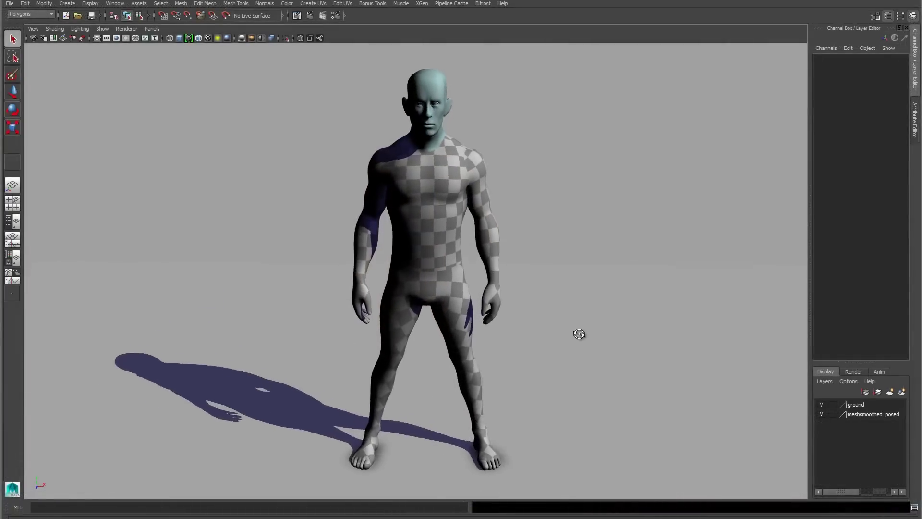
Step: Switch to Maya, select the posed body mesh and delete its construction history
alt+drag(579, 333, 591, 334)
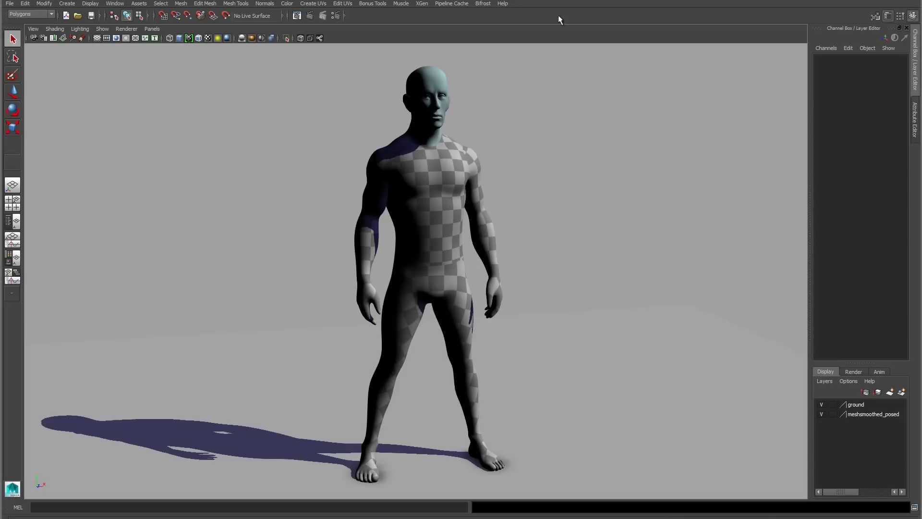
click(458, 176)
right_click(457, 177)
key(space)
click(305, 139)
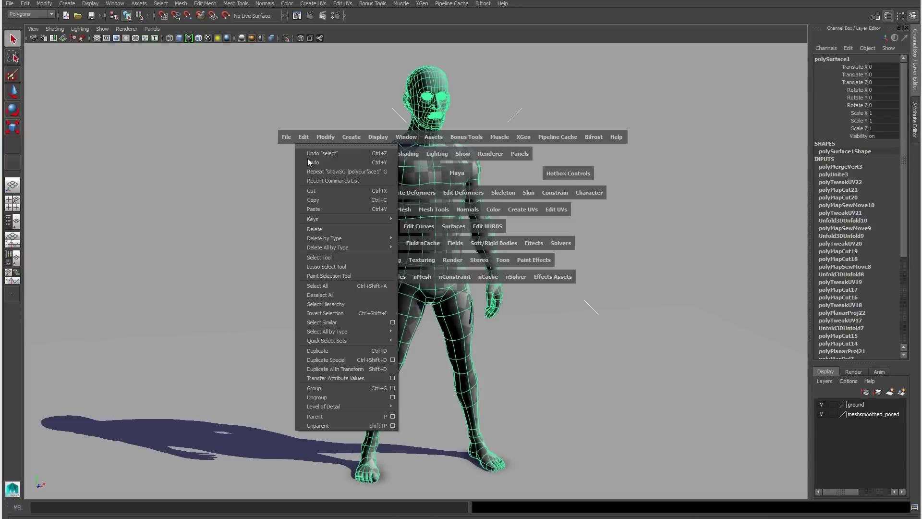
mouse_move(325, 246)
click(417, 243)
Step: Connect a file texture to the color of the head's lambert3 material and load bodybuilder basic body texture DIFF_u-1_v1.tif
right_drag(444, 168, 450, 356)
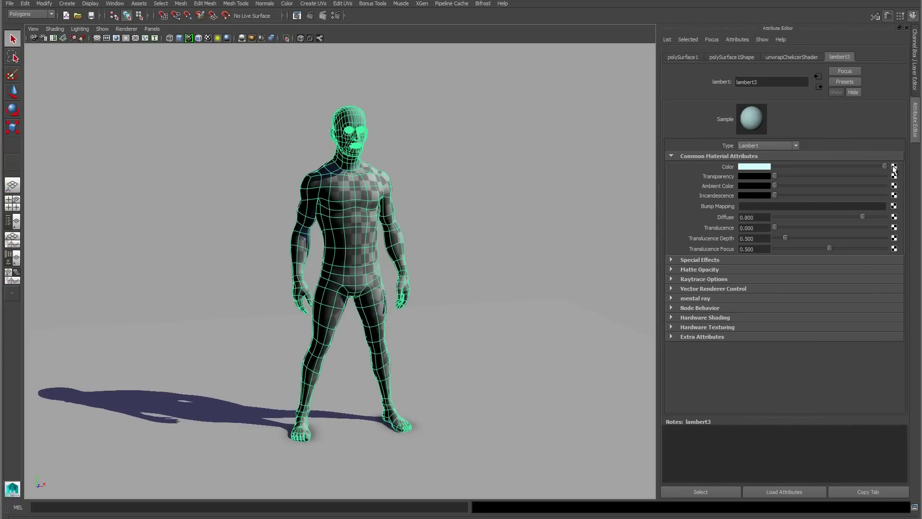
click(895, 168)
click(413, 272)
click(897, 193)
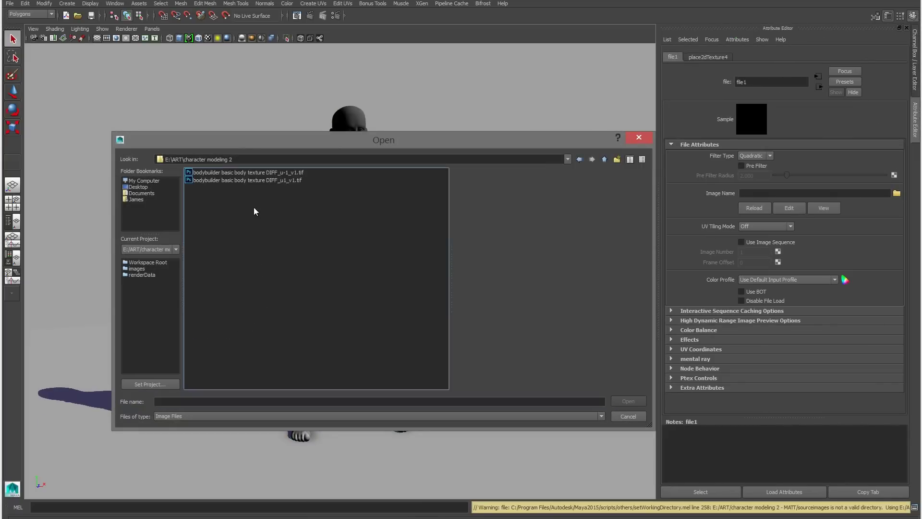
click(277, 172)
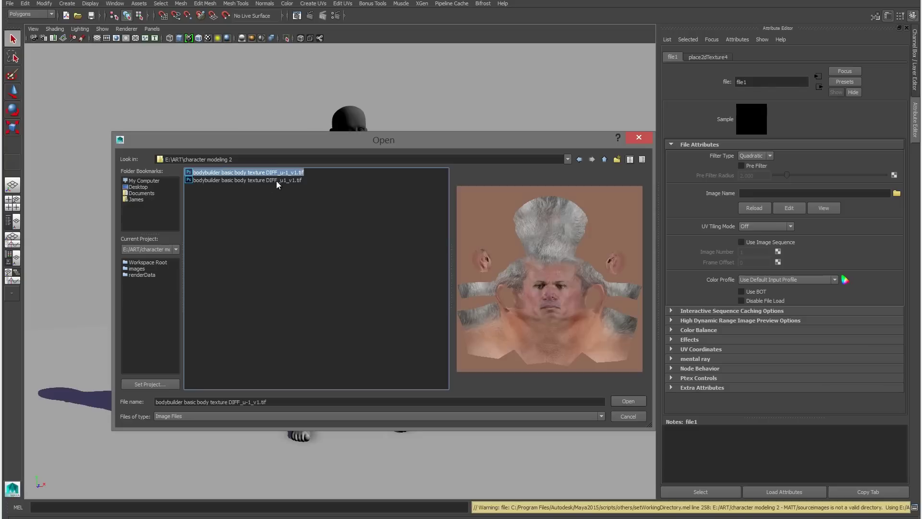
click(627, 402)
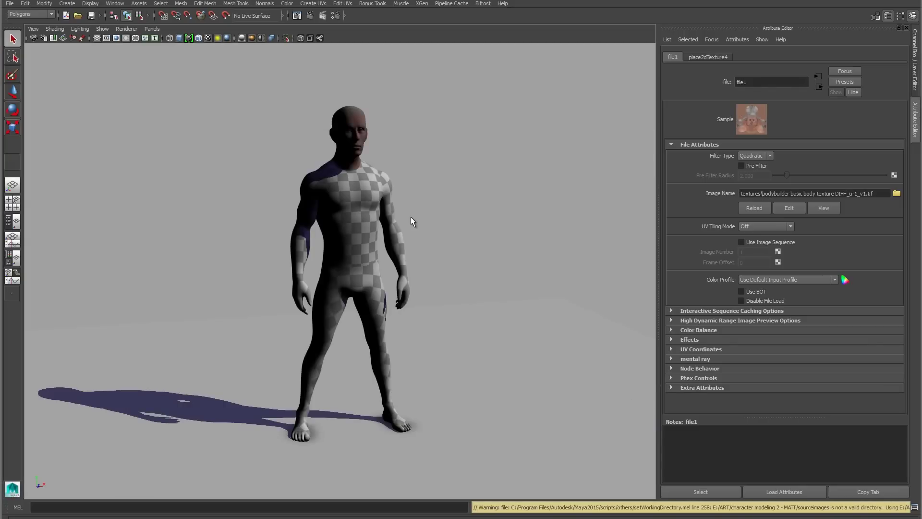
key(6)
key(7)
Step: Break the checker connection on the body material's color and replace it with the file texture bodybuilder basic body texture DIFF_u1_v1.tif
click(373, 214)
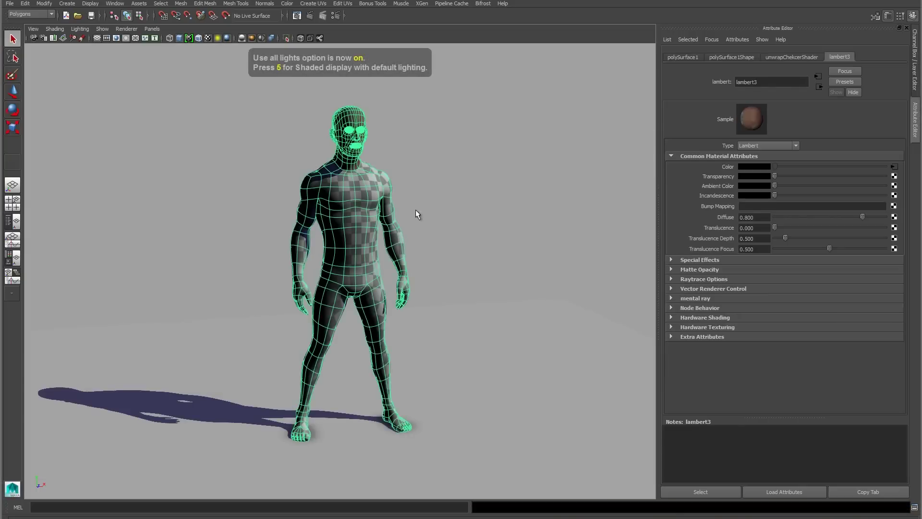
click(792, 57)
right_click(730, 167)
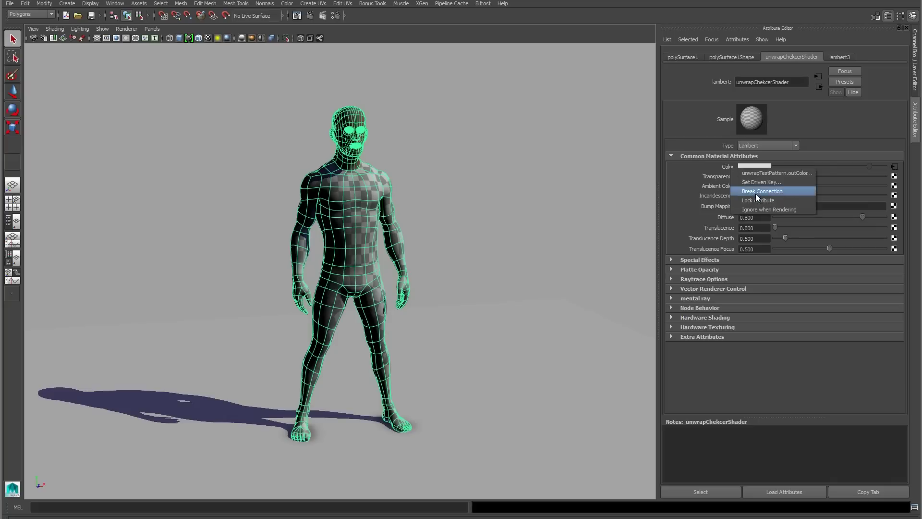
click(756, 193)
click(895, 167)
click(410, 254)
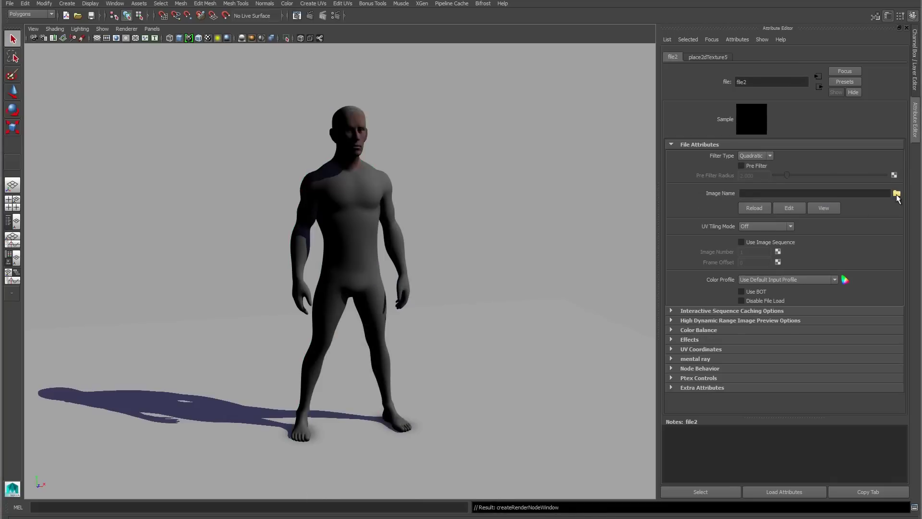
click(896, 193)
click(247, 180)
click(629, 401)
Step: Set the body material's incandescence to a very dark red with hue 360, saturation 1 and value 0.073
alt+drag(387, 276, 307, 279)
alt+right_drag(308, 279, 322, 282)
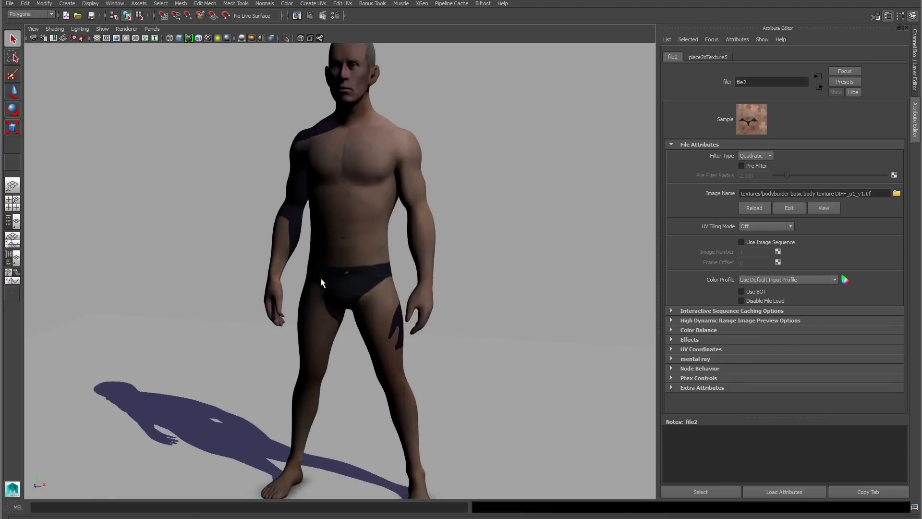
alt+drag(321, 282, 364, 288)
alt+middle_drag(365, 289, 366, 341)
alt+drag(367, 345, 454, 365)
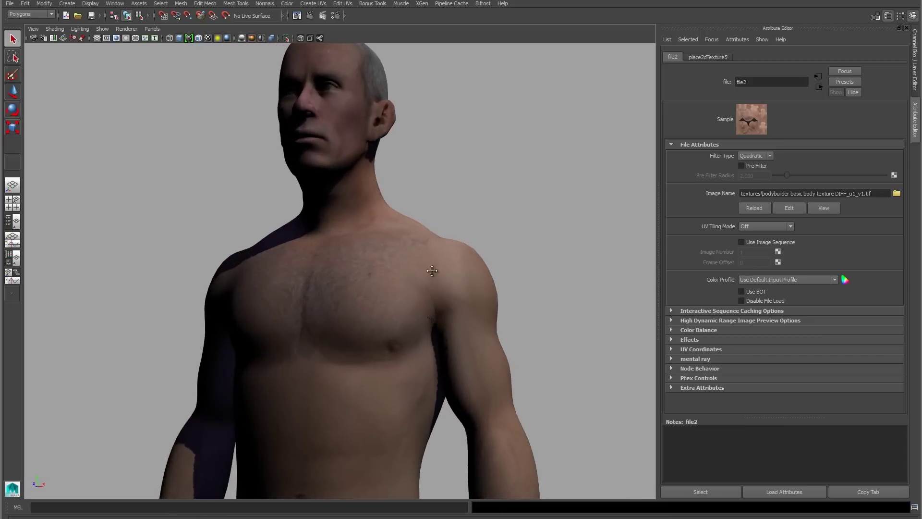
click(820, 87)
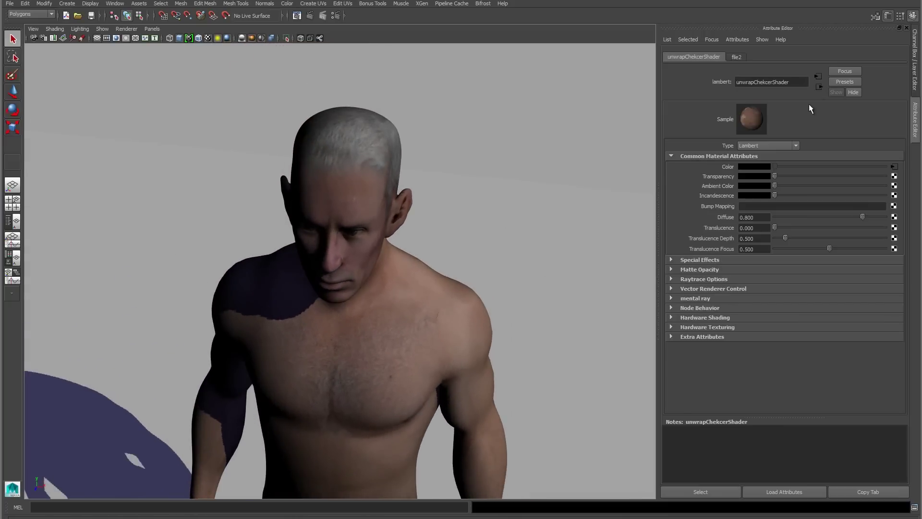
click(758, 195)
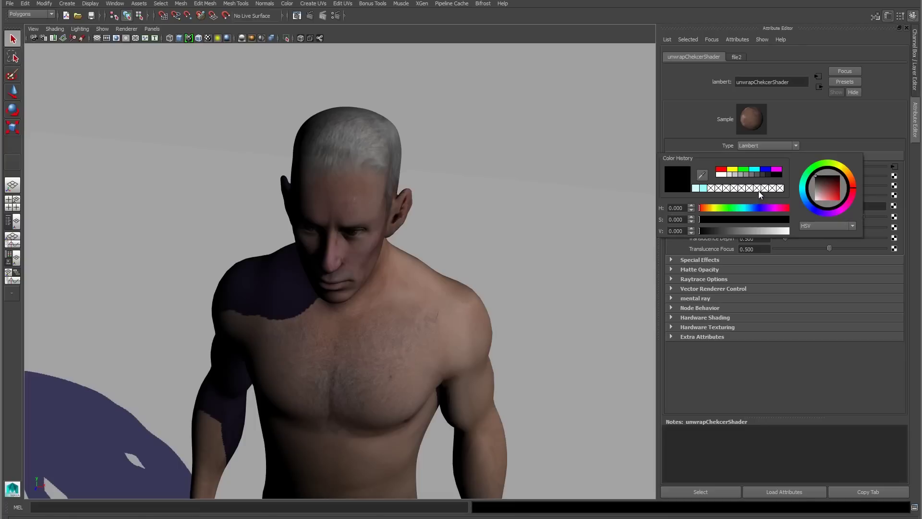
click(721, 171)
drag(730, 232, 714, 232)
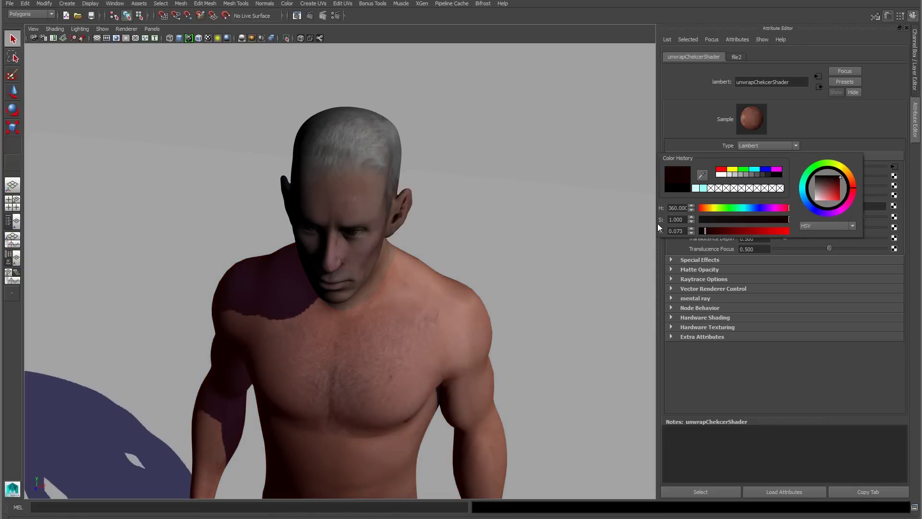
Step: Give the head's lambert3 material the same dark red incandescence from the color history and deselect the mesh
alt+drag(658, 223, 549, 203)
click(362, 179)
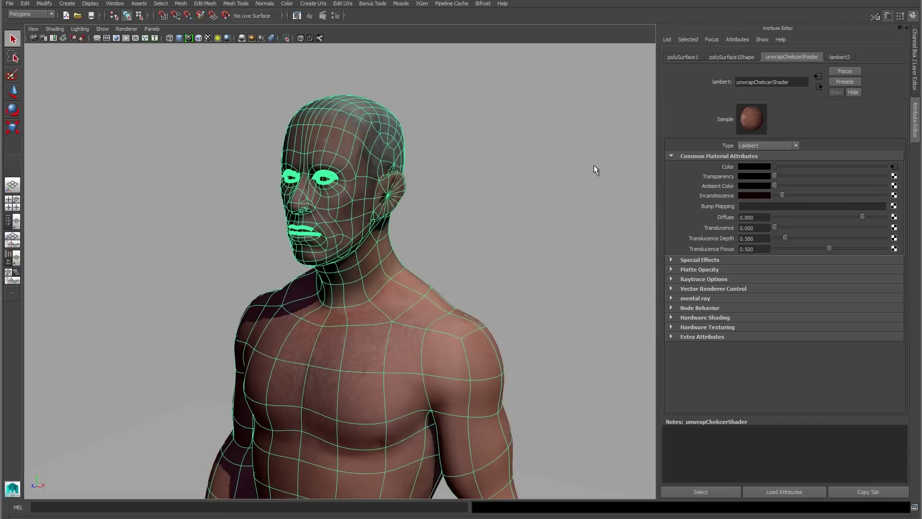
click(850, 57)
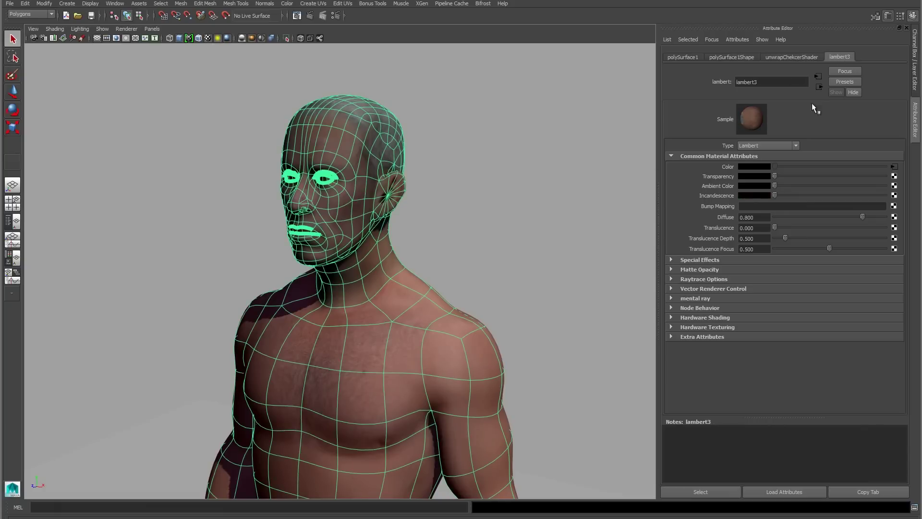
click(747, 195)
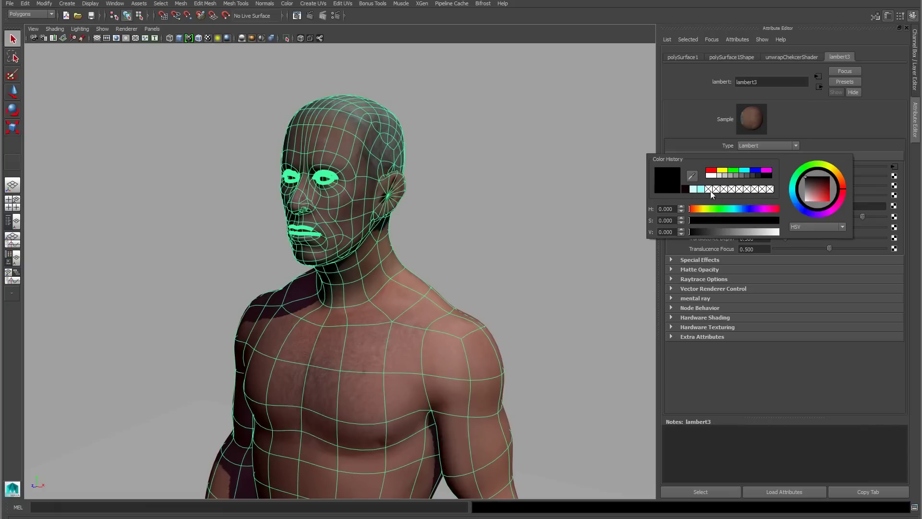
click(685, 188)
click(541, 253)
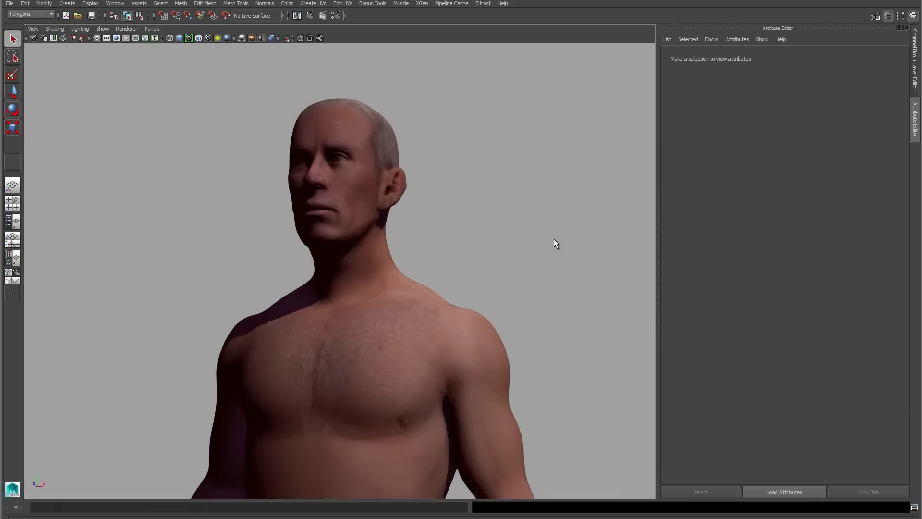
Step: Examine the textured character's face, neck and full body from several angles, with and without scene lighting
alt+right_drag(555, 238, 421, 232)
alt+drag(421, 232, 368, 253)
alt+right_drag(368, 253, 538, 258)
alt+drag(432, 255, 416, 245)
alt+right_drag(416, 245, 445, 274)
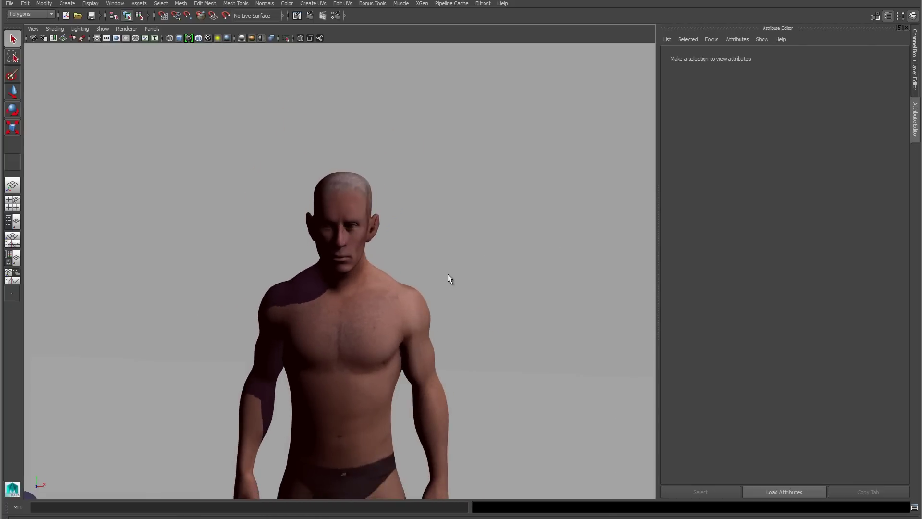
key(5)
key(6)
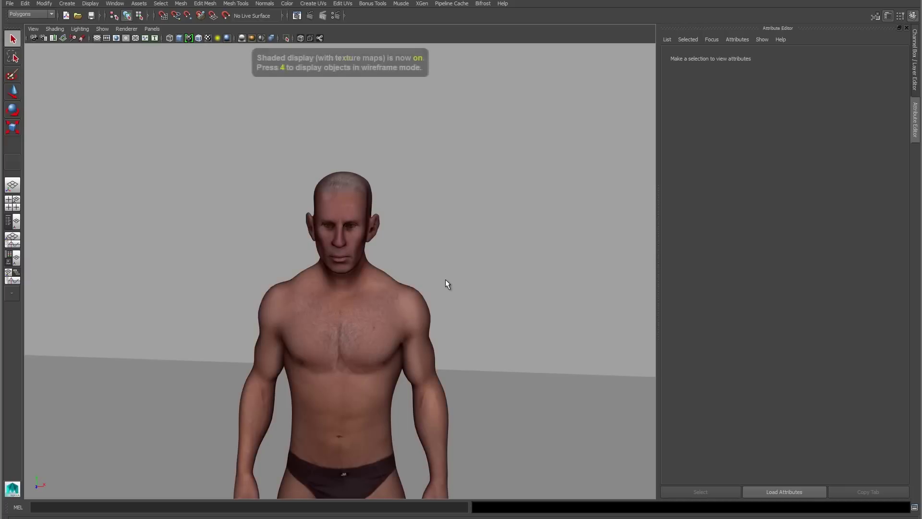
alt+drag(451, 312, 428, 261)
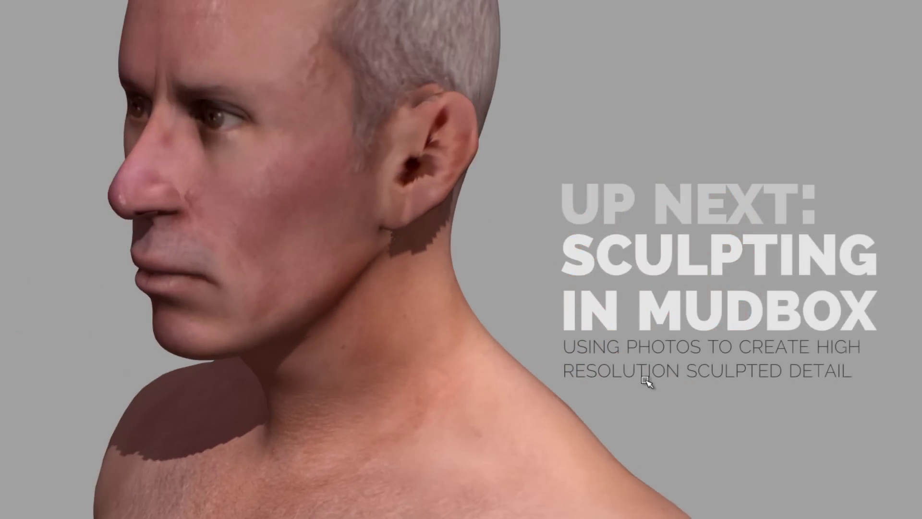
alt+right_drag(647, 380, 154, 306)
alt+drag(153, 306, 375, 336)
alt+middle_drag(518, 339, 531, 283)
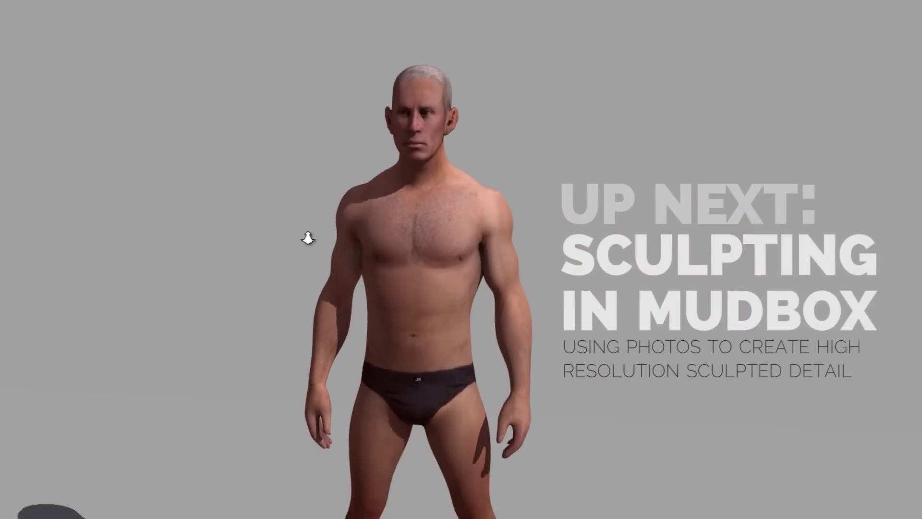